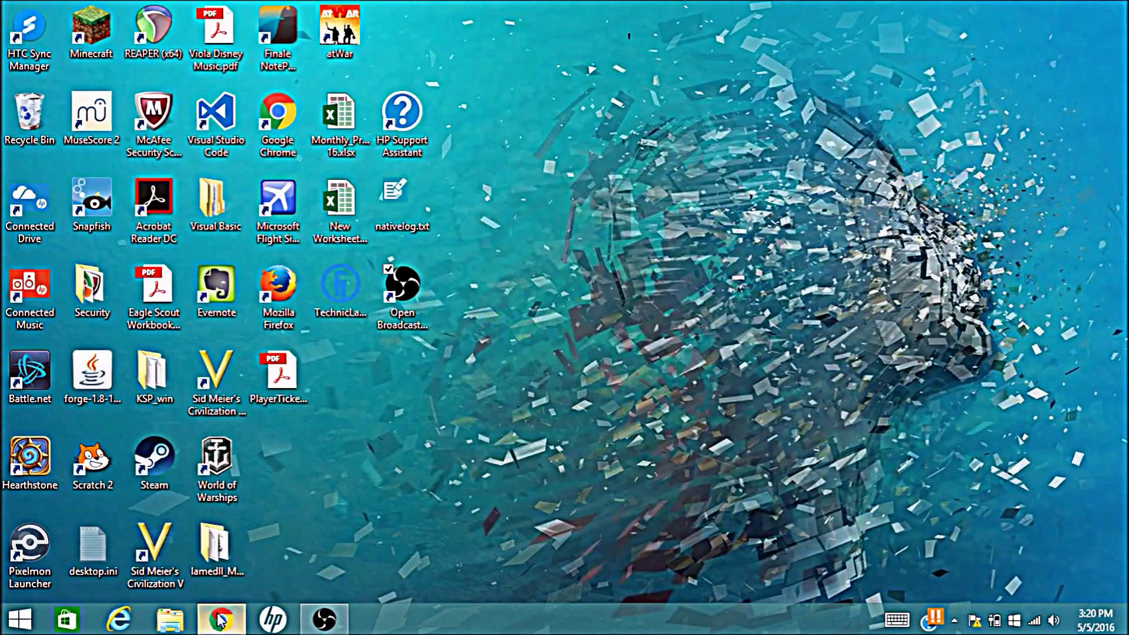
Bring up Chrome with the Weebly dashboard and open a blank new tab beside it
{"action": "left_click", "coordinate": [224, 618]}
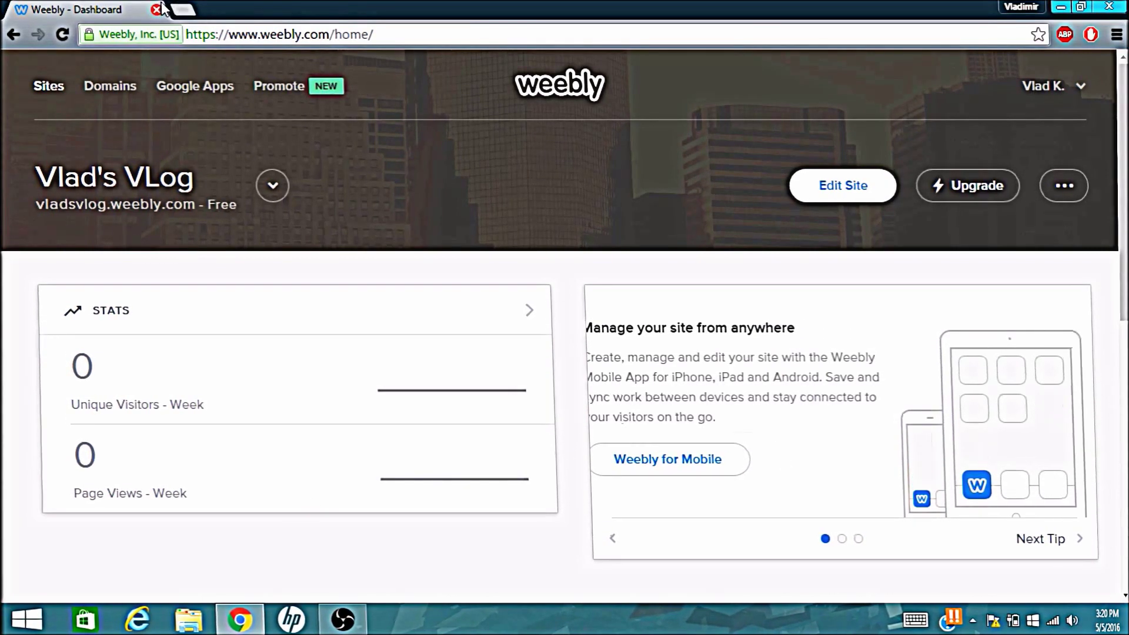
{"action": "left_click", "coordinate": [178, 8]}
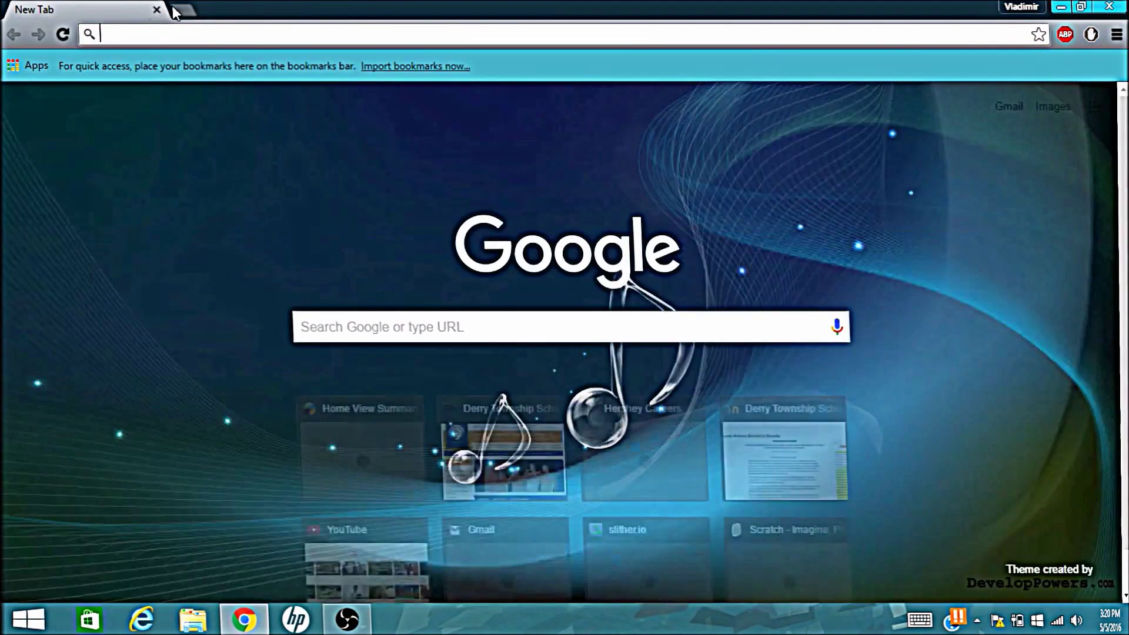
Close the Weebly tab and load the vladsvideos.weebly.com site
{"action": "left_click", "coordinate": [170, 11]}
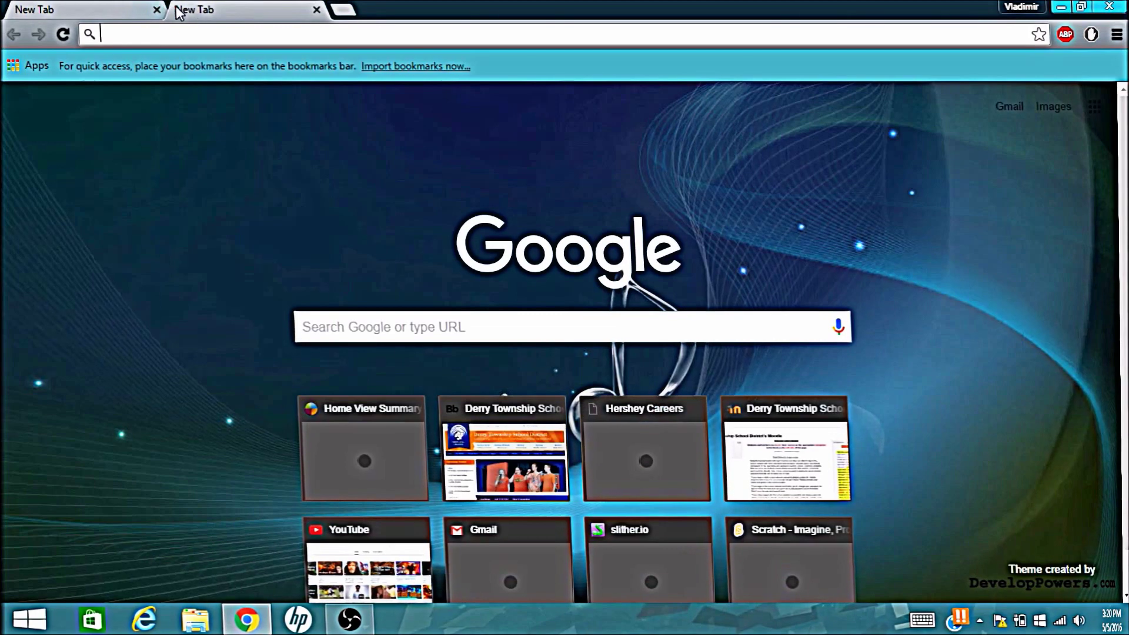
{"action": "type", "text": "www."}
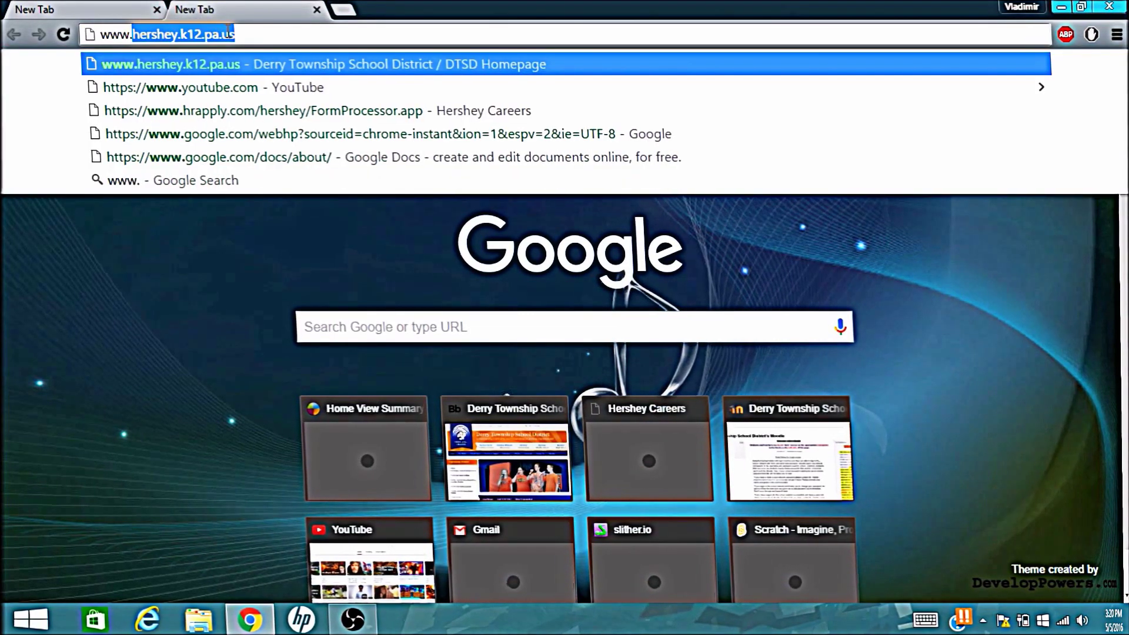
{"action": "type", "text": "vlad"}
{"action": "key", "text": "Return"}
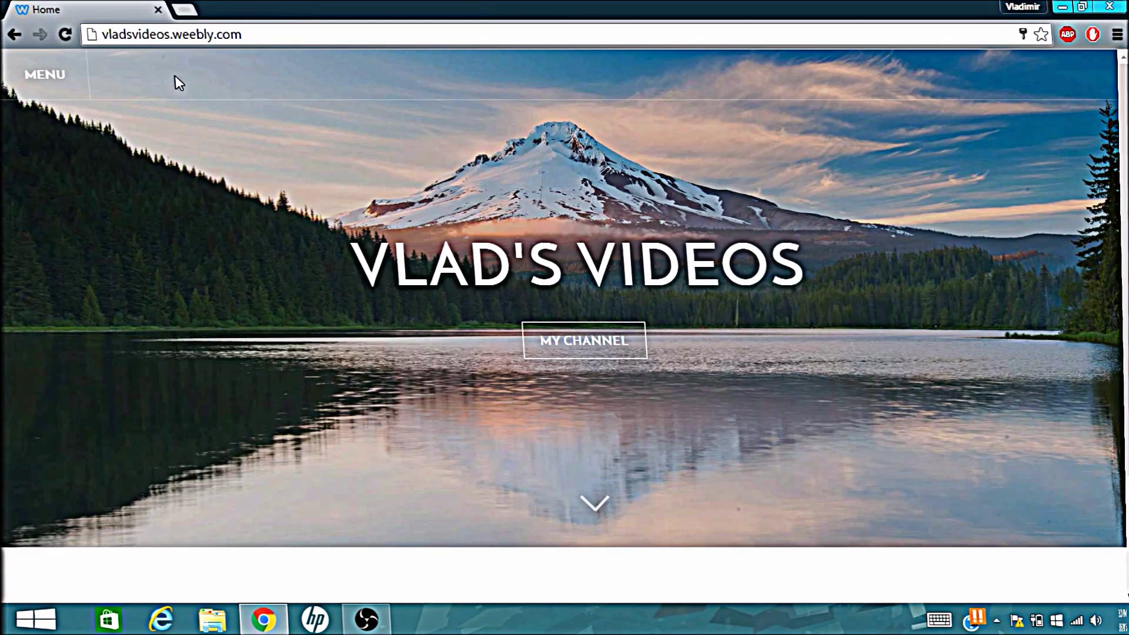
Read through the intro paragraph by highlighting it, then follow the MY CHANNEL link
{"action": "scroll", "coordinate": [273, 200], "scroll_direction": "down", "scroll_amount": 3}
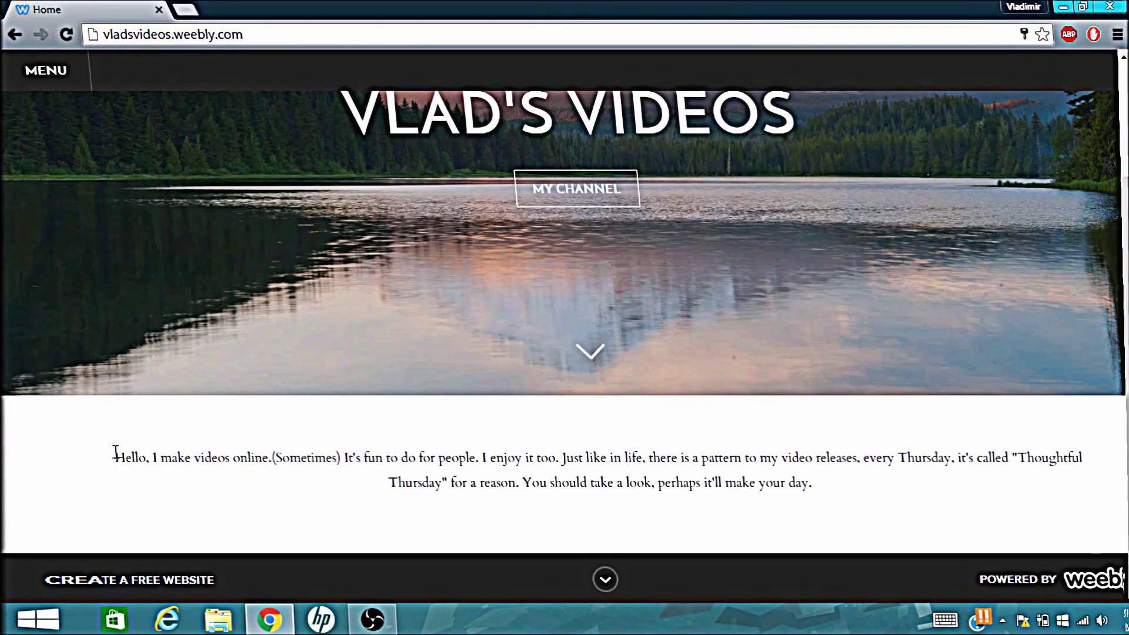
{"action": "left_click_drag", "start_coordinate": [114, 453], "coordinate": [303, 460]}
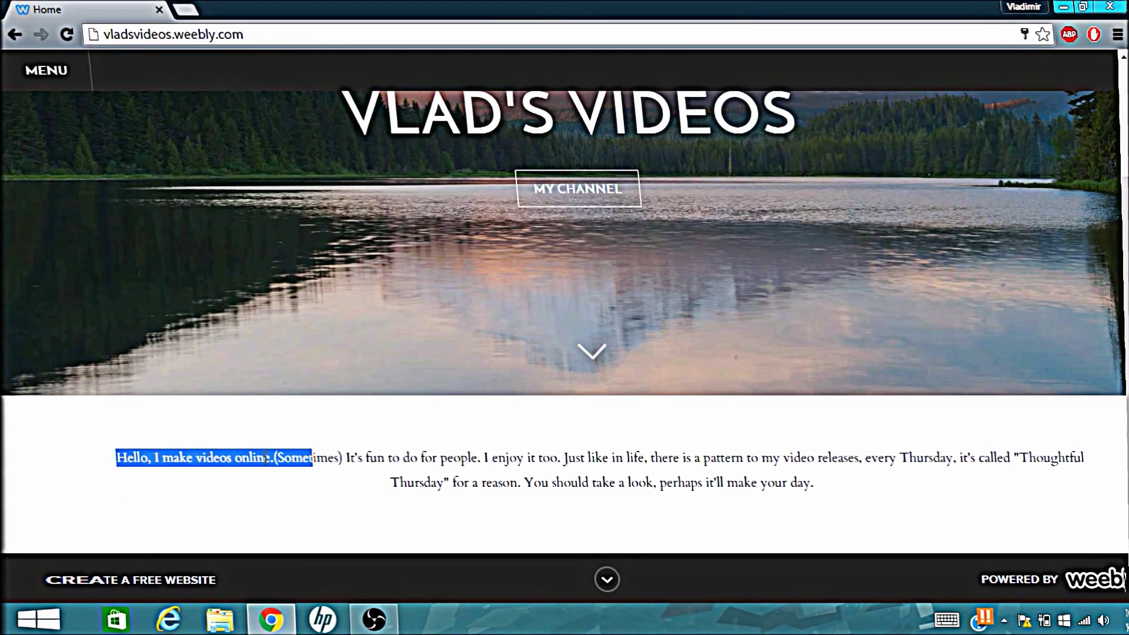
{"action": "left_click", "coordinate": [146, 478]}
{"action": "left_click_drag", "start_coordinate": [149, 465], "coordinate": [479, 519]}
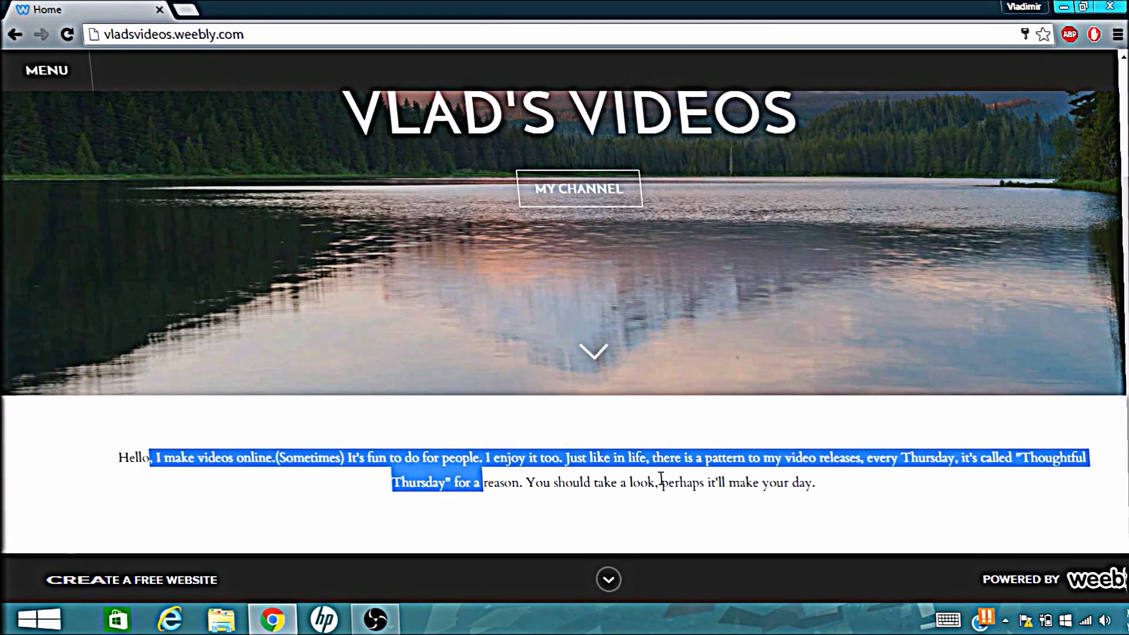
{"action": "scroll", "coordinate": [582, 487], "scroll_direction": "up", "scroll_amount": 3}
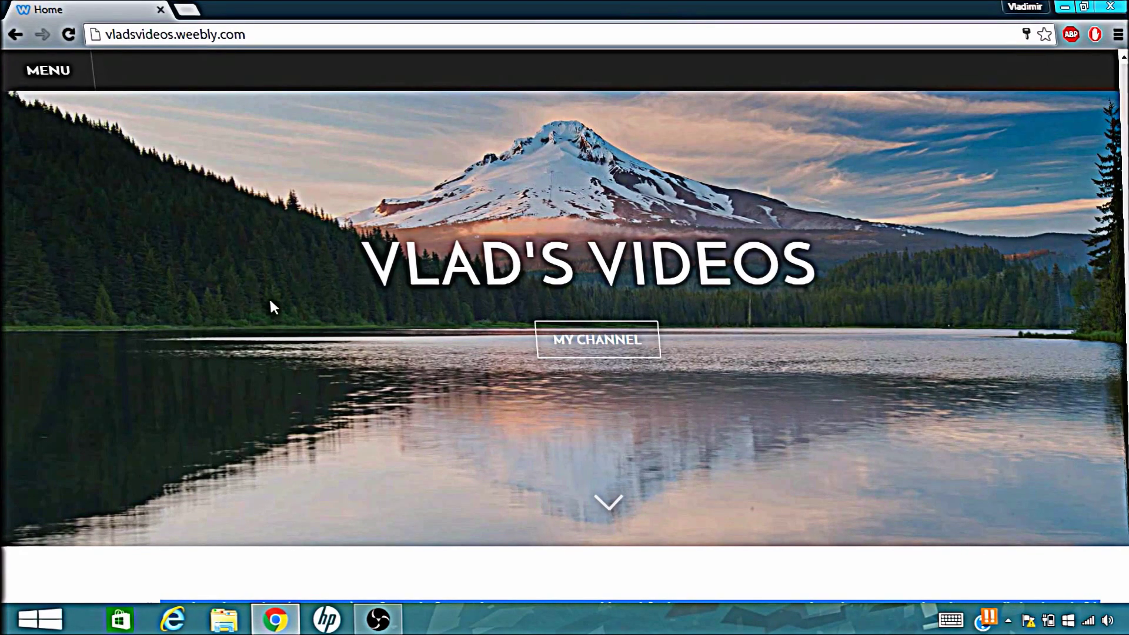
{"action": "scroll", "coordinate": [259, 330], "scroll_direction": "down", "scroll_amount": 3}
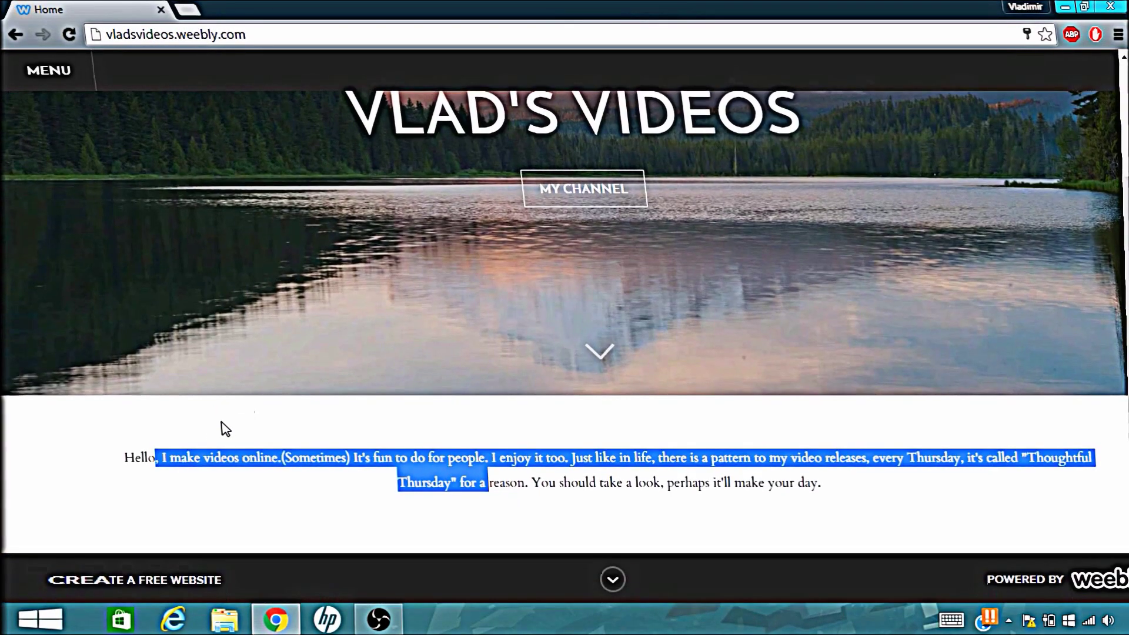
{"action": "left_click_drag", "start_coordinate": [126, 458], "coordinate": [368, 463]}
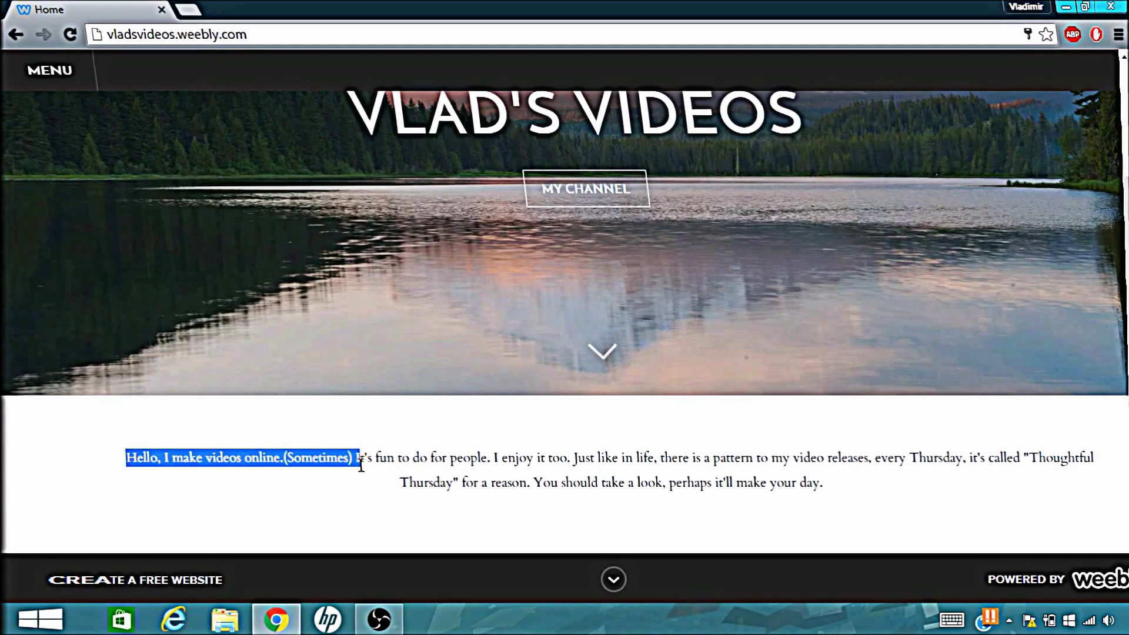
{"action": "left_click", "coordinate": [394, 472]}
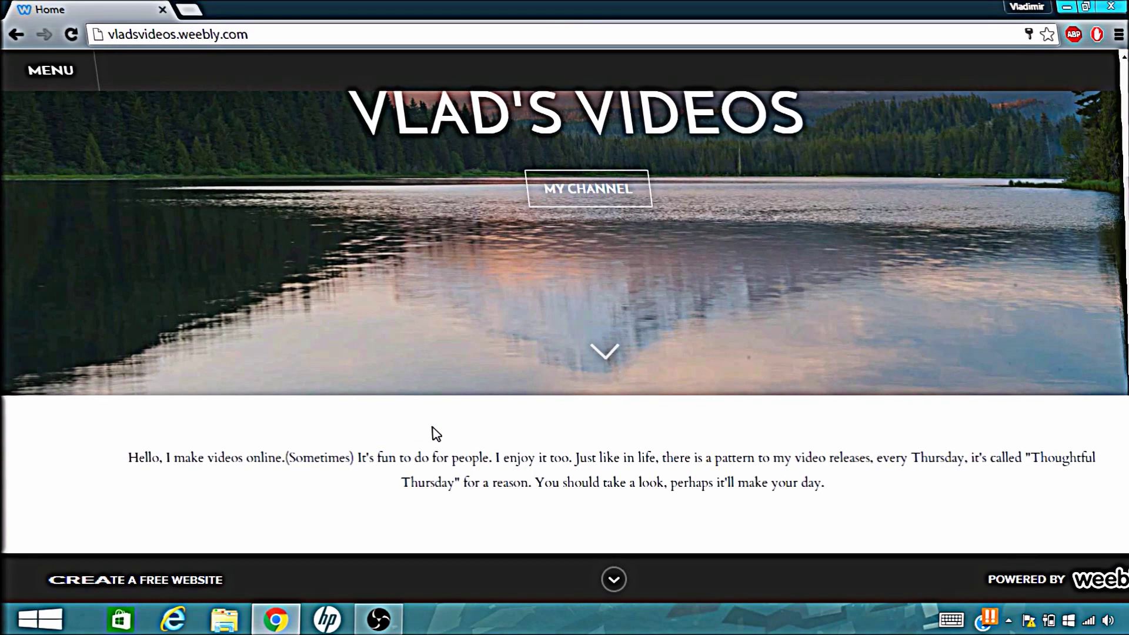
{"action": "mouse_move", "coordinate": [388, 457]}
{"action": "left_mouse_down"}
{"action": "mouse_move", "coordinate": [580, 461]}
{"action": "mouse_move", "coordinate": [632, 482]}
{"action": "mouse_move", "coordinate": [684, 465]}
{"action": "mouse_move", "coordinate": [817, 481]}
{"action": "mouse_move", "coordinate": [874, 461]}
{"action": "left_mouse_up"}
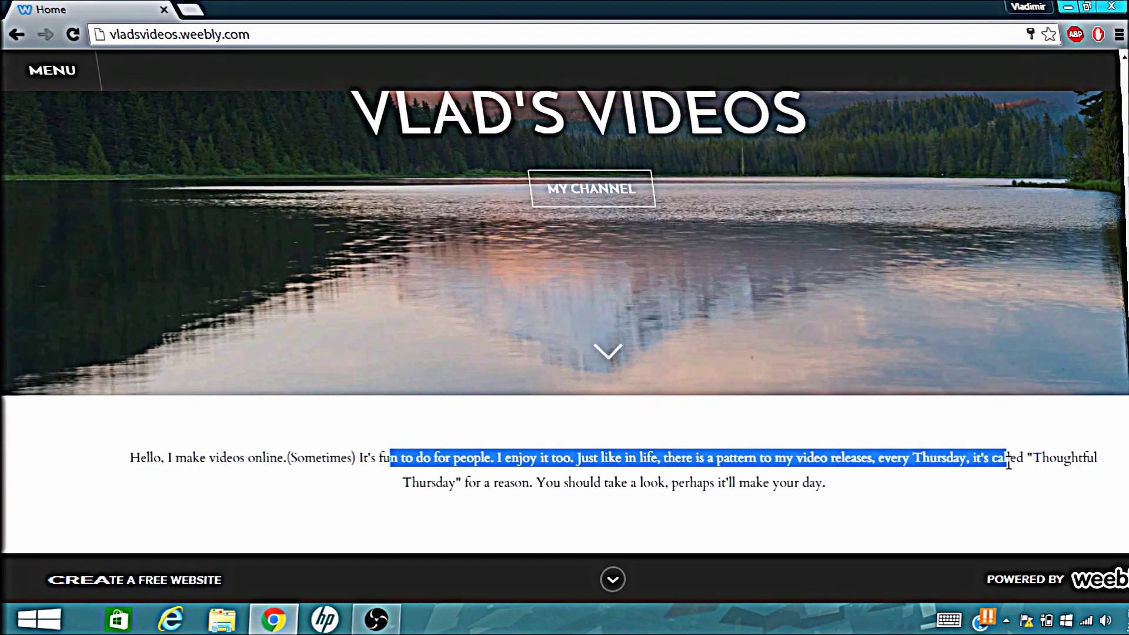
{"action": "left_click_drag", "start_coordinate": [1016, 465], "coordinate": [1050, 475]}
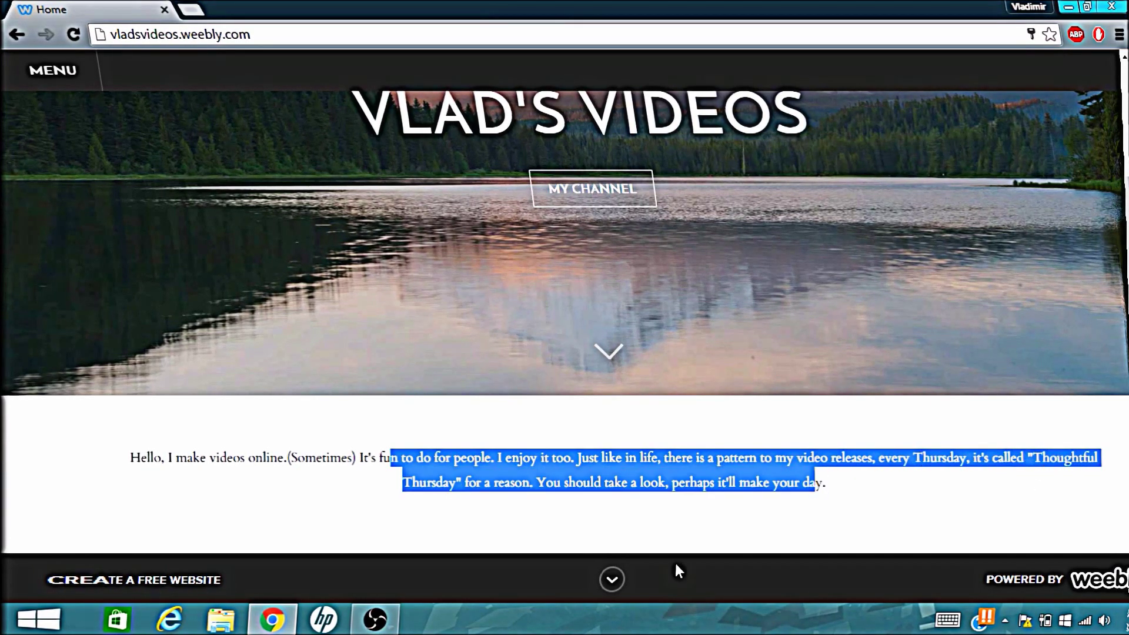
{"action": "mouse_move", "coordinate": [601, 525]}
{"action": "left_mouse_down"}
{"action": "mouse_move", "coordinate": [605, 505]}
{"action": "mouse_move", "coordinate": [737, 494]}
{"action": "left_mouse_up"}
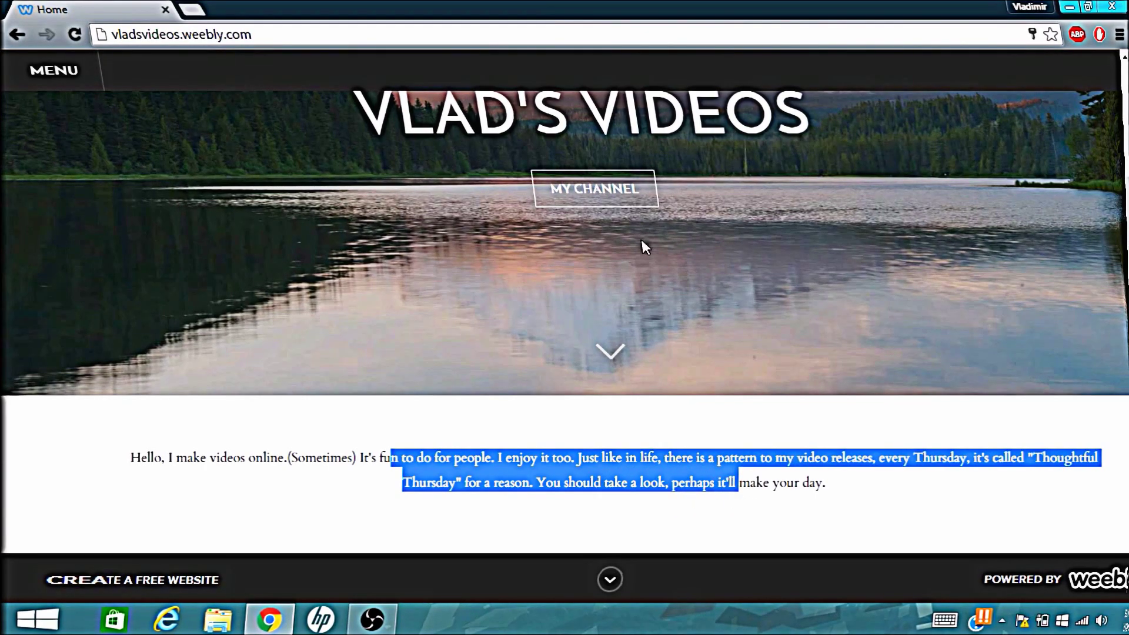
{"action": "left_click", "coordinate": [592, 200]}
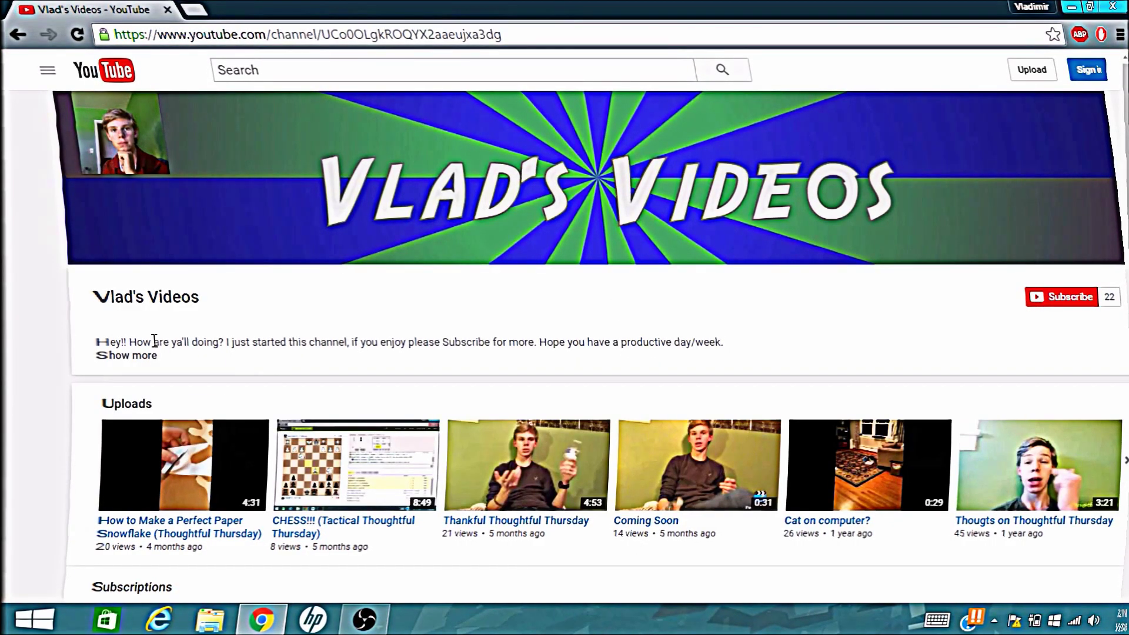
{"action": "left_click_drag", "start_coordinate": [282, 335], "coordinate": [721, 331]}
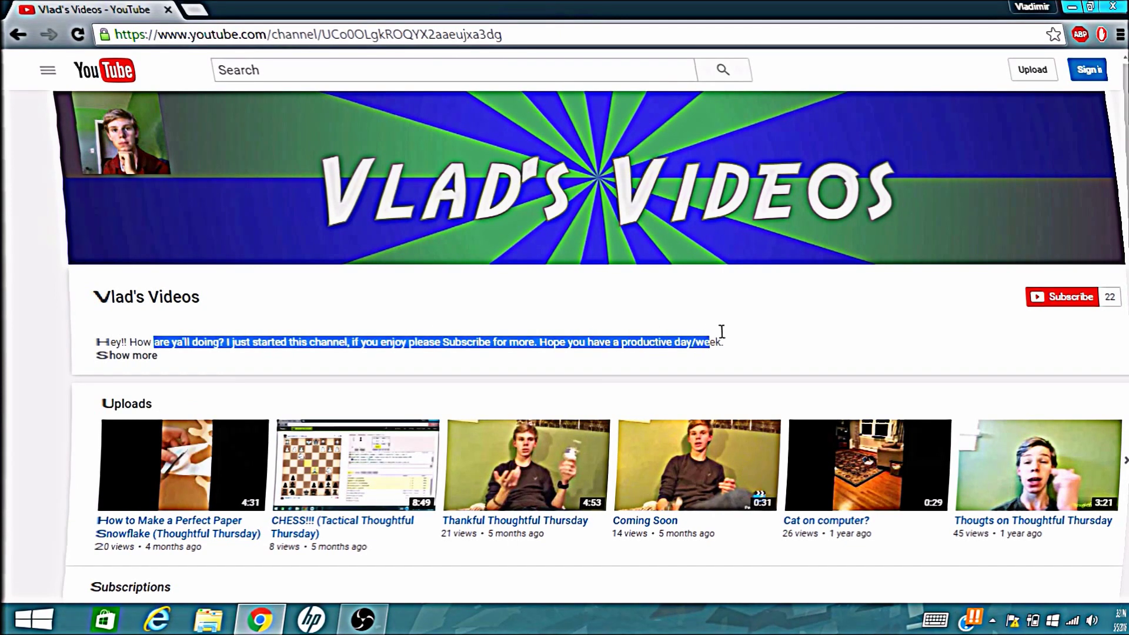
{"action": "left_click", "coordinate": [786, 365]}
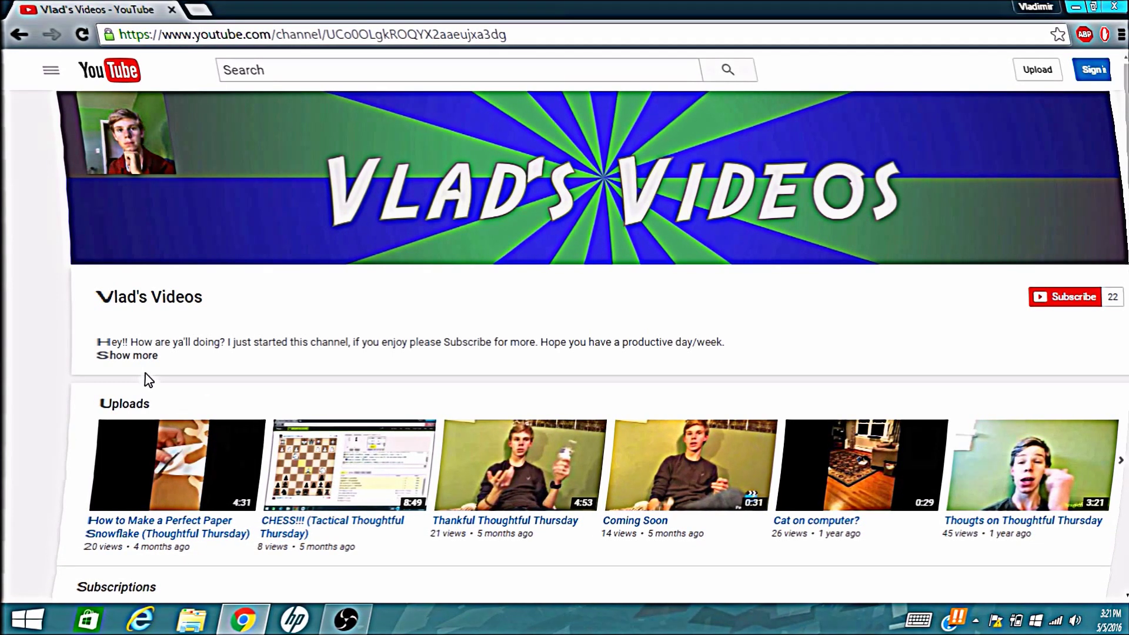
{"action": "left_click", "coordinate": [21, 35]}
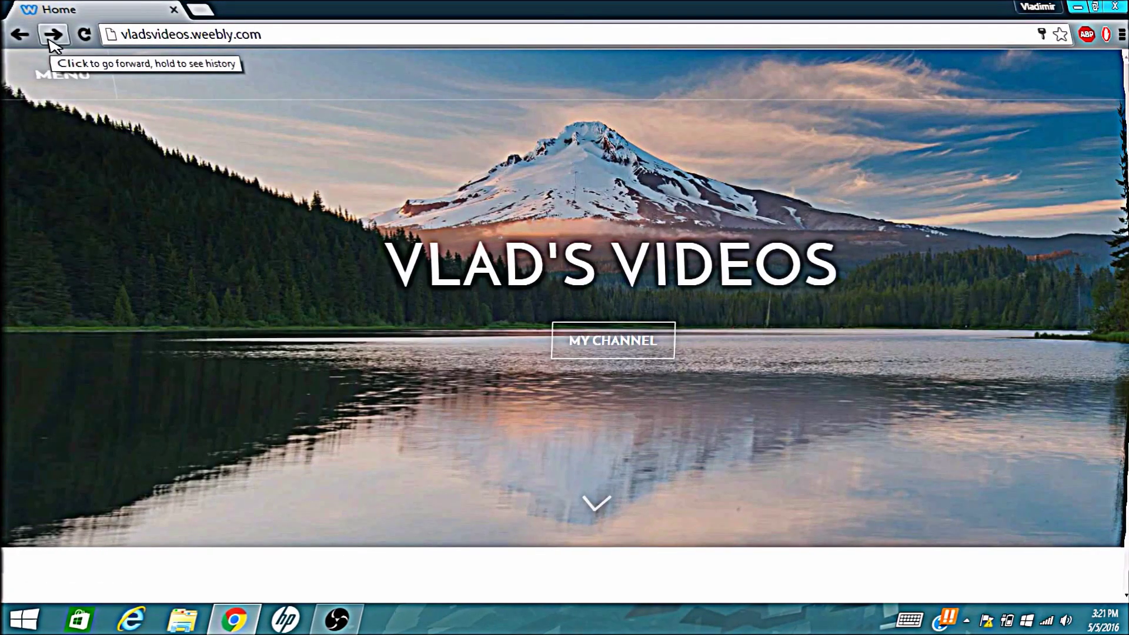
Go to the What Do You Think? page and answer YES!! to the first question
{"action": "left_click", "coordinate": [101, 95]}
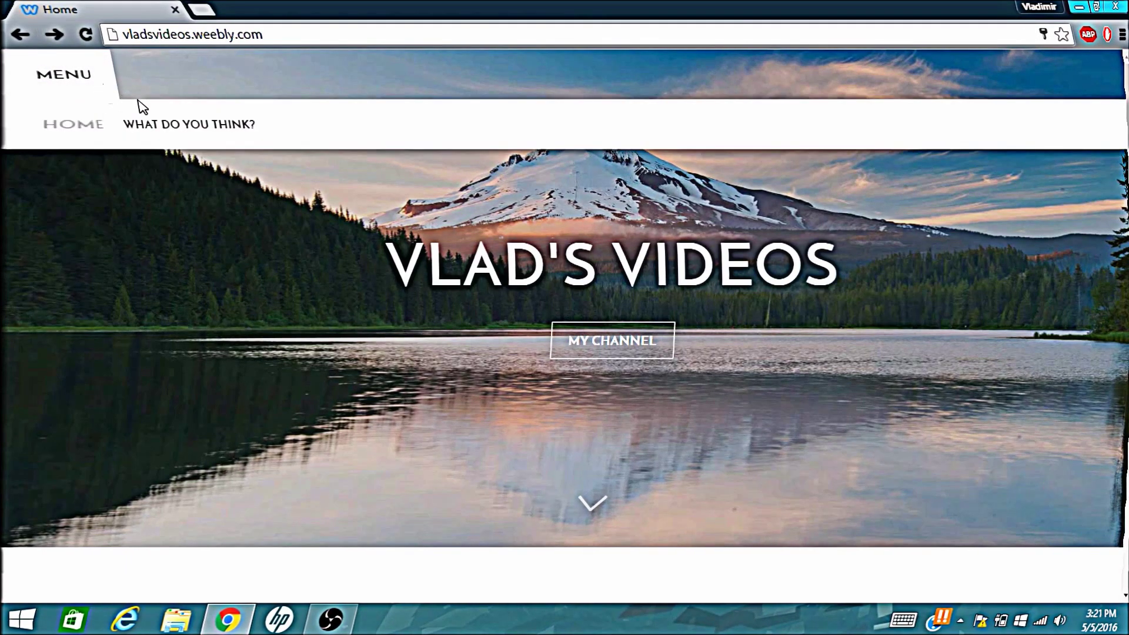
{"action": "left_click", "coordinate": [159, 126]}
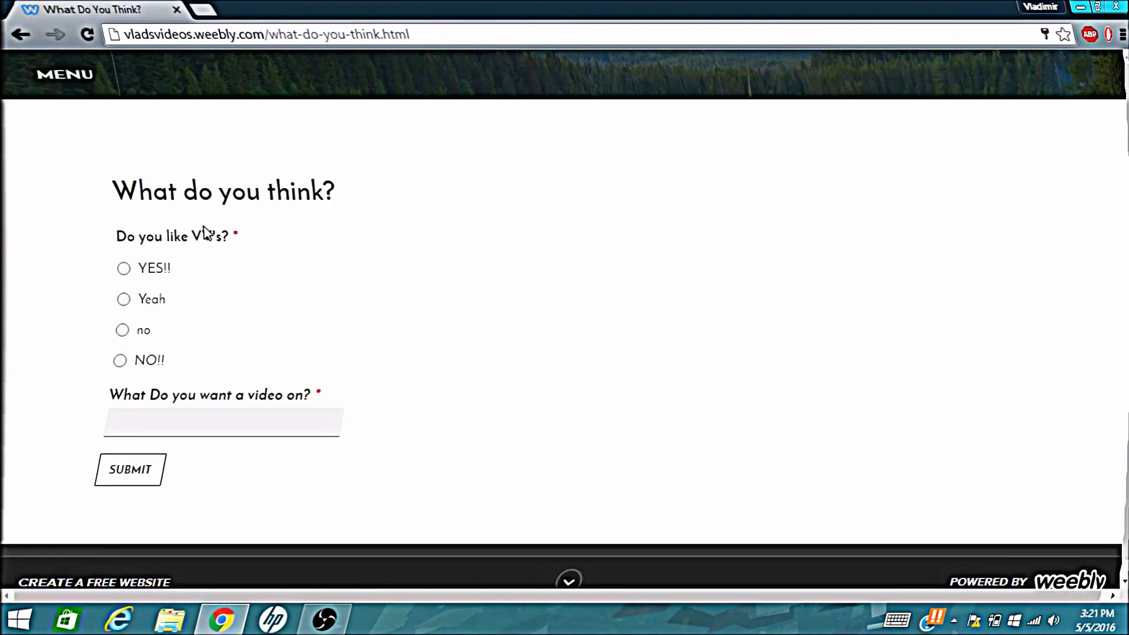
{"action": "left_click", "coordinate": [124, 270]}
Fill in the video topic answer and submit the form
{"action": "left_click", "coordinate": [182, 413]}
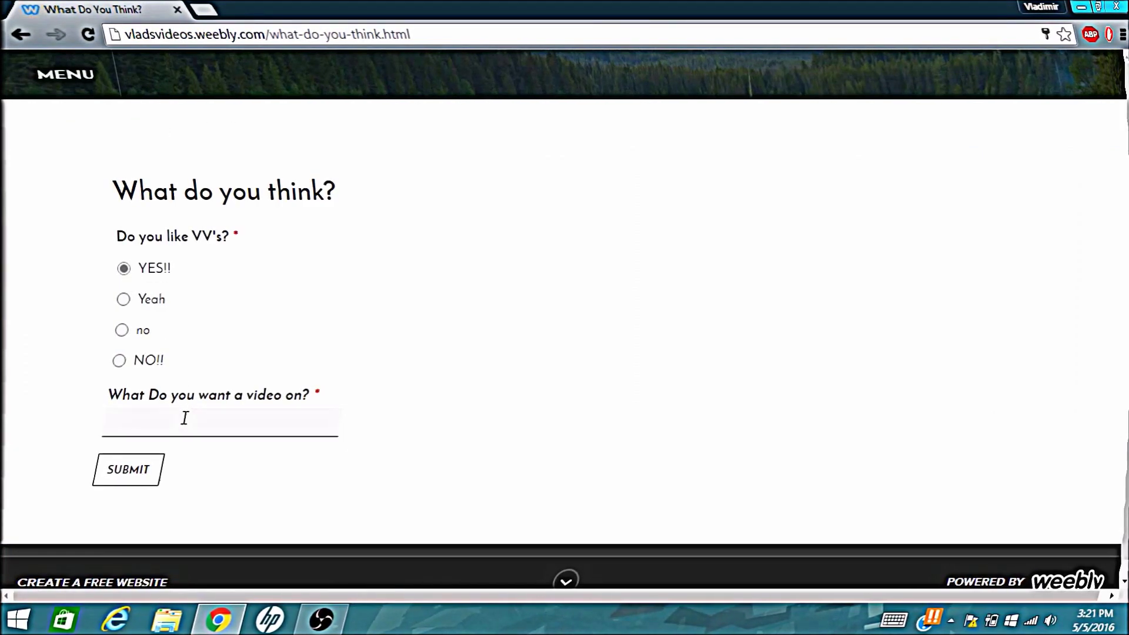
{"action": "type", "text": "gghh"}
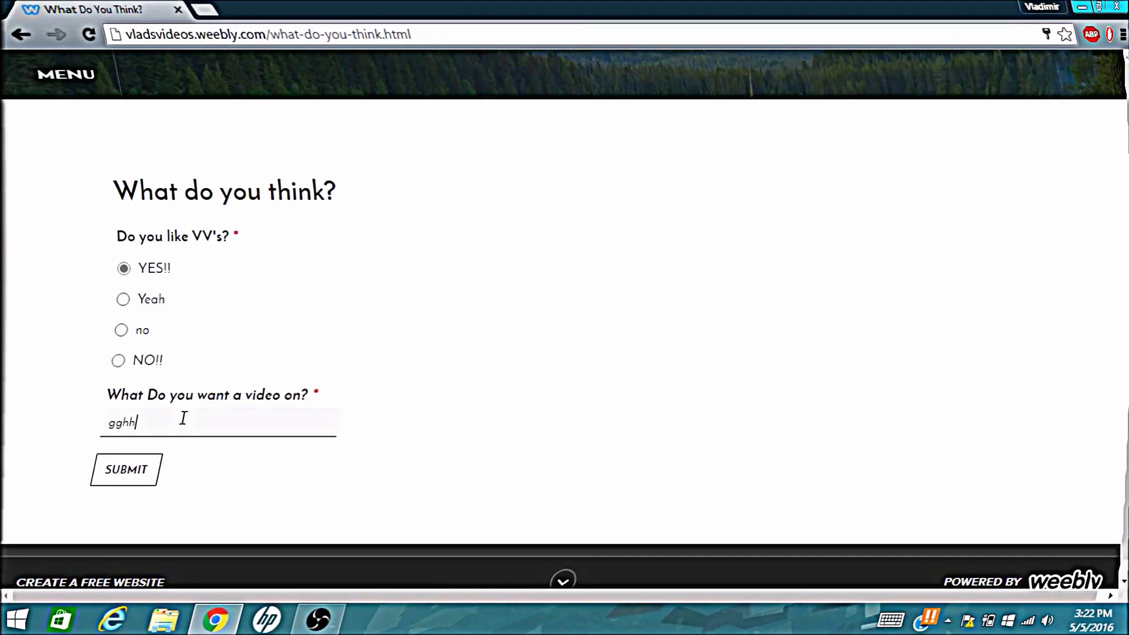
{"action": "type", "text": "jygh"}
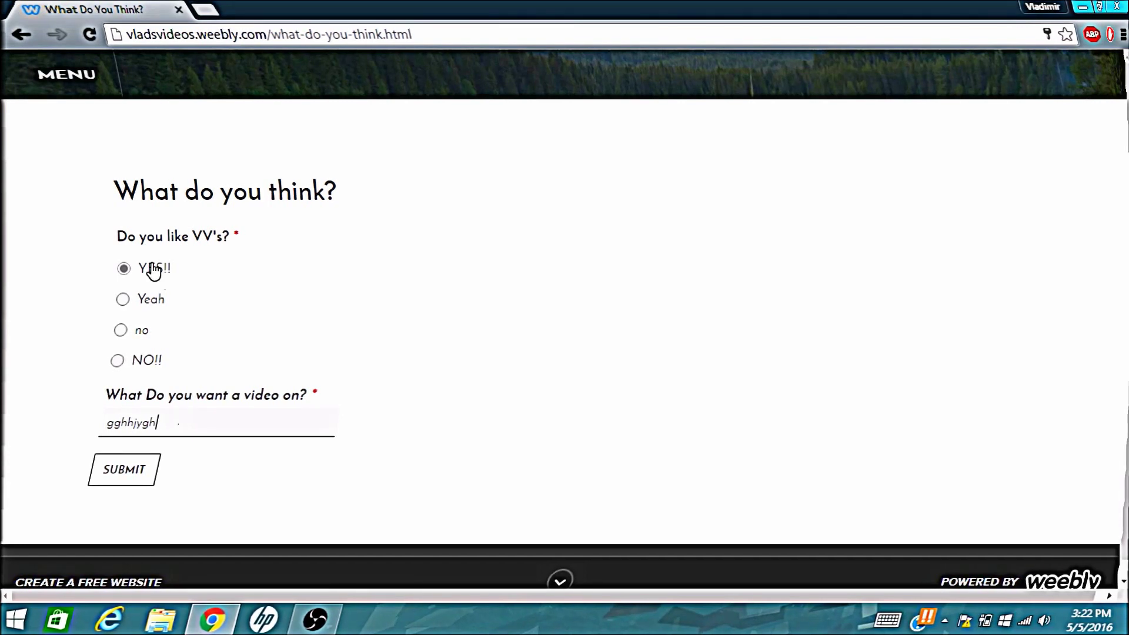
{"action": "double_click", "coordinate": [197, 413]}
{"action": "key", "text": "BackSpace"}
{"action": "type", "text": "nkjjfkf"}
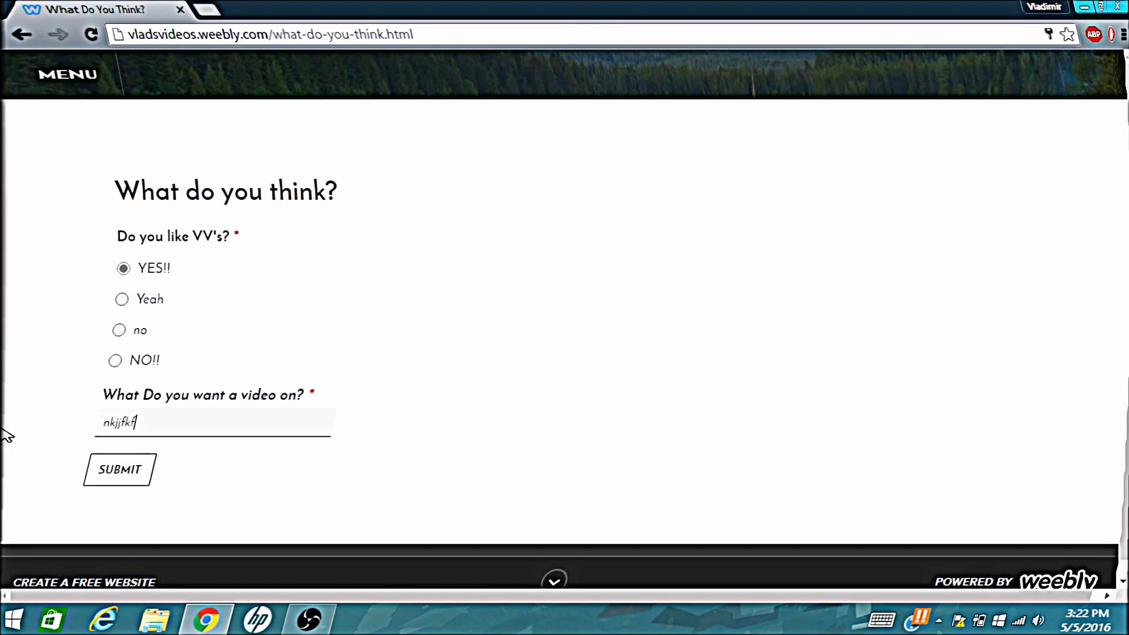
{"action": "type", "text": "jvytdfhbmnv gb"}
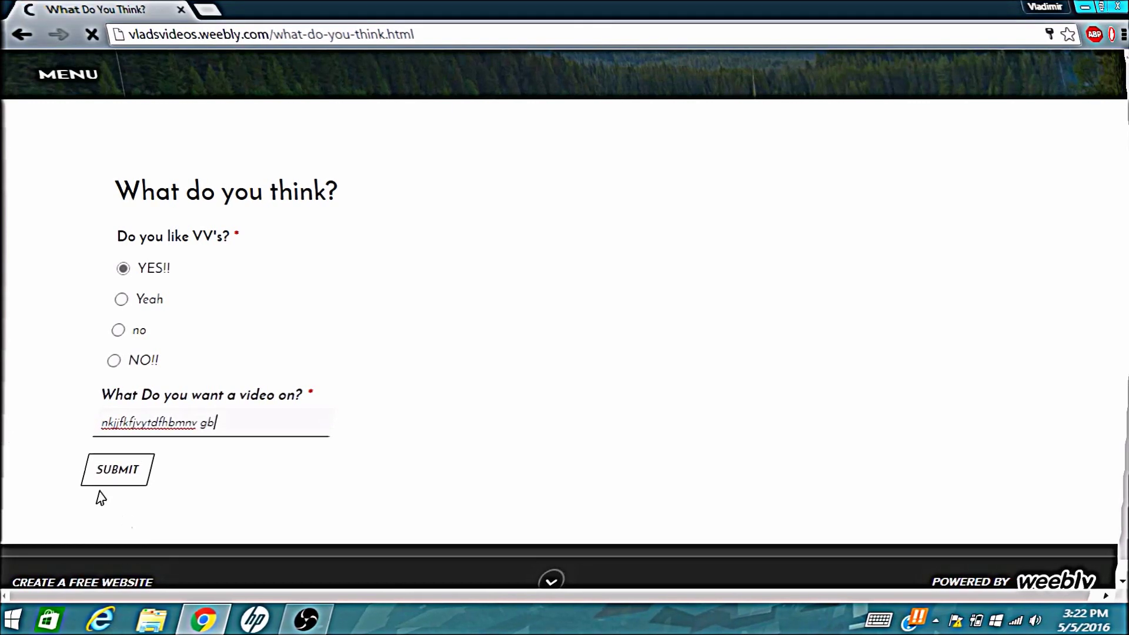
{"action": "left_click", "coordinate": [110, 478]}
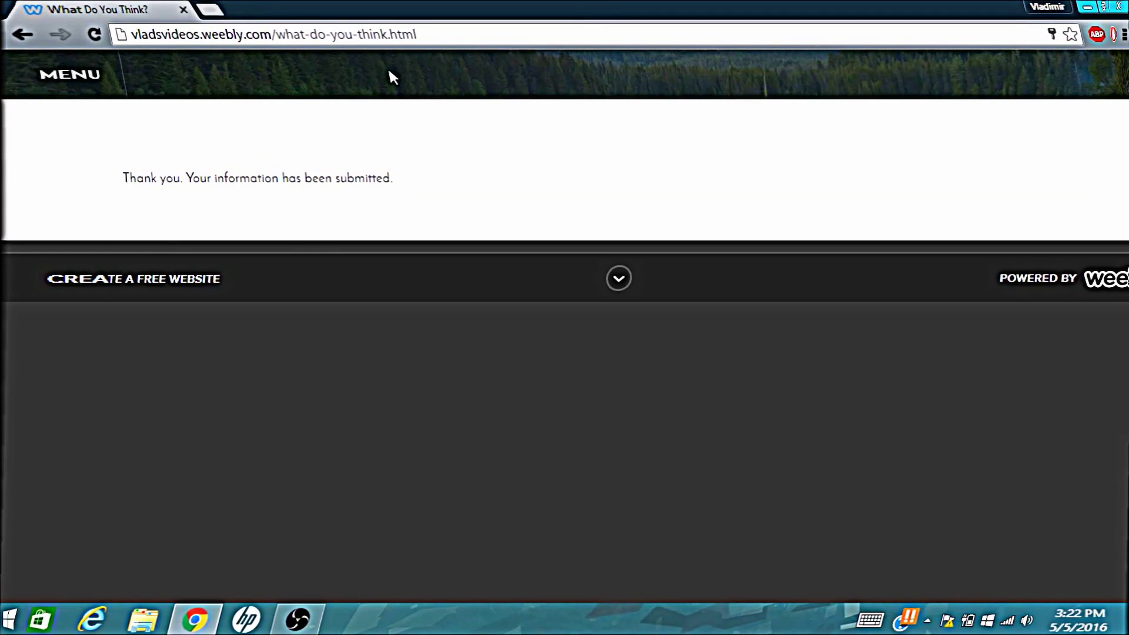
Replace the address with the vladsvlogs blog address and load it
{"action": "left_click", "coordinate": [422, 37]}
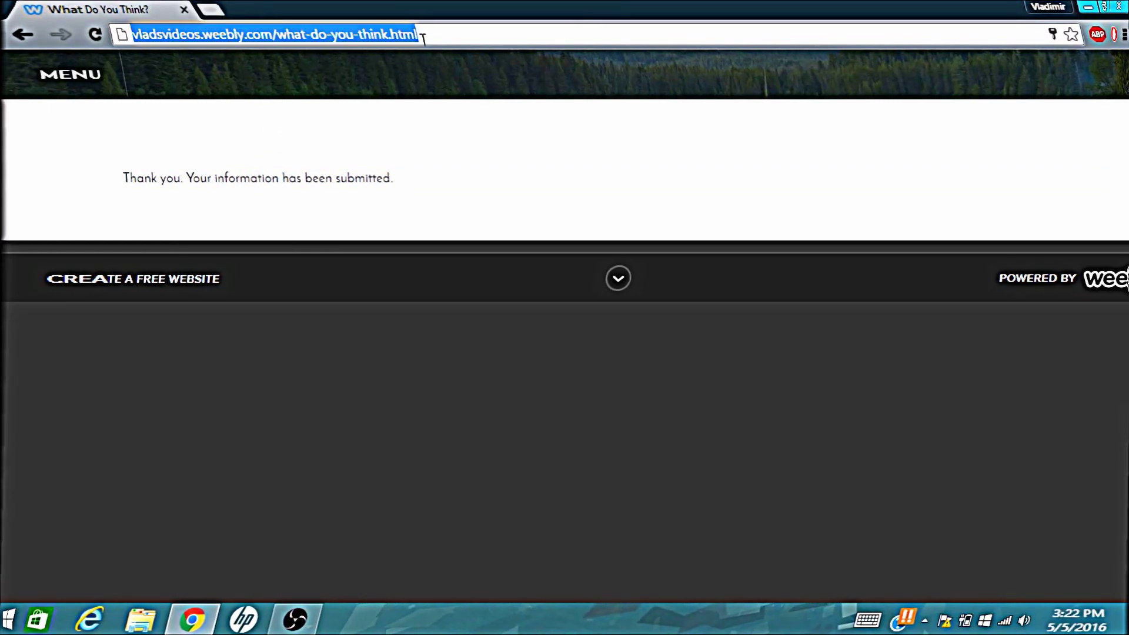
{"action": "key", "text": "BackSpace"}
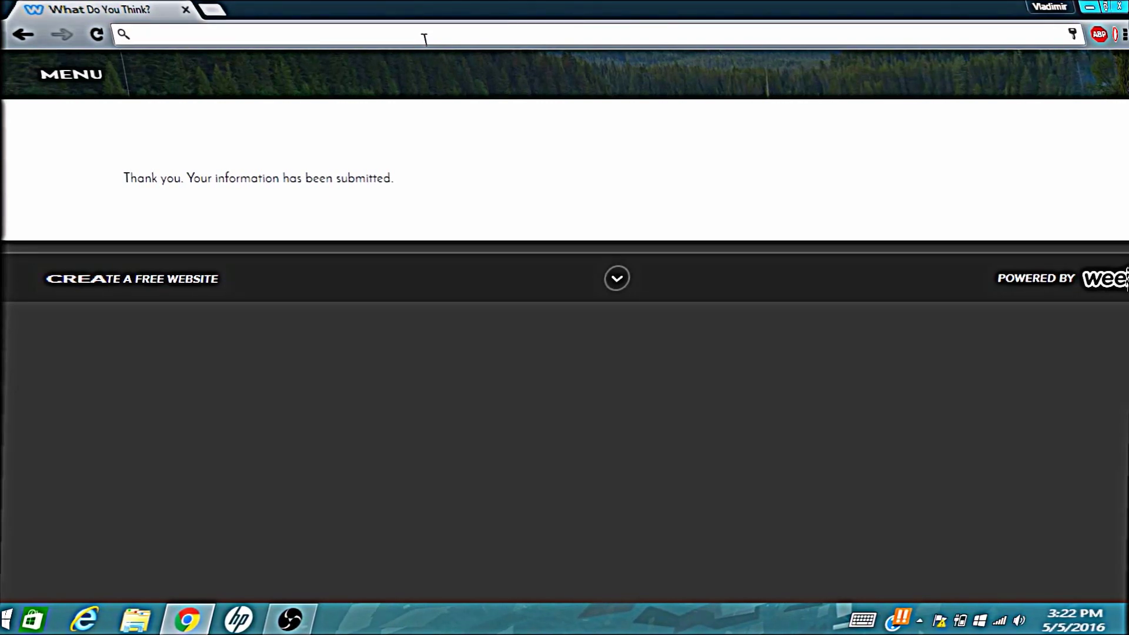
{"action": "type", "text": "vlads"}
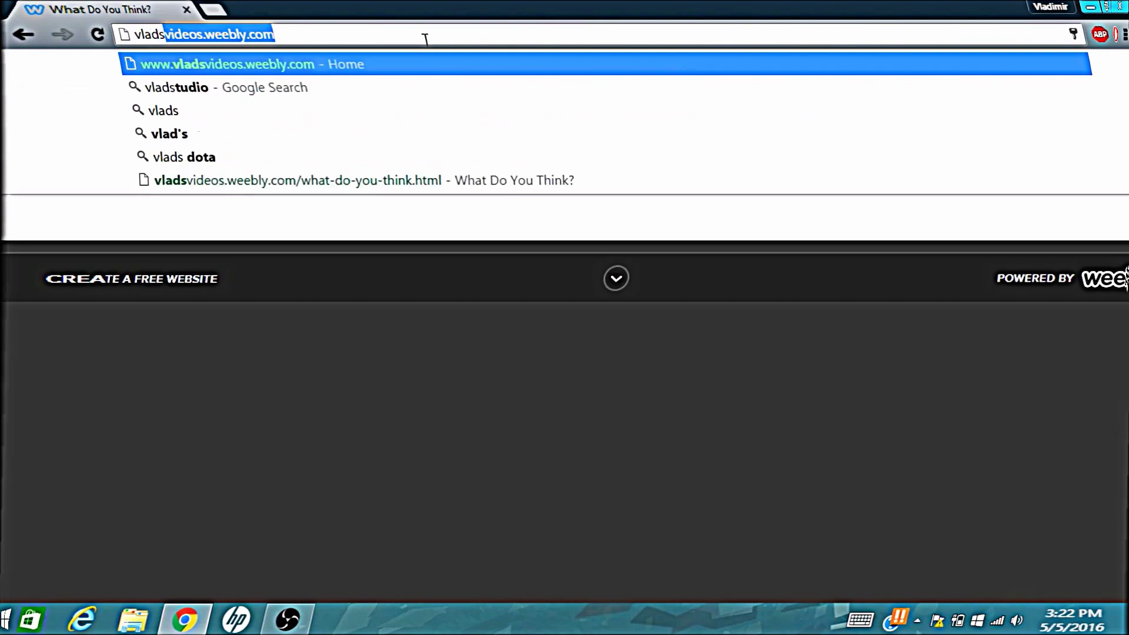
{"action": "type", "text": "c"}
{"action": "key", "text": "BackSpace"}
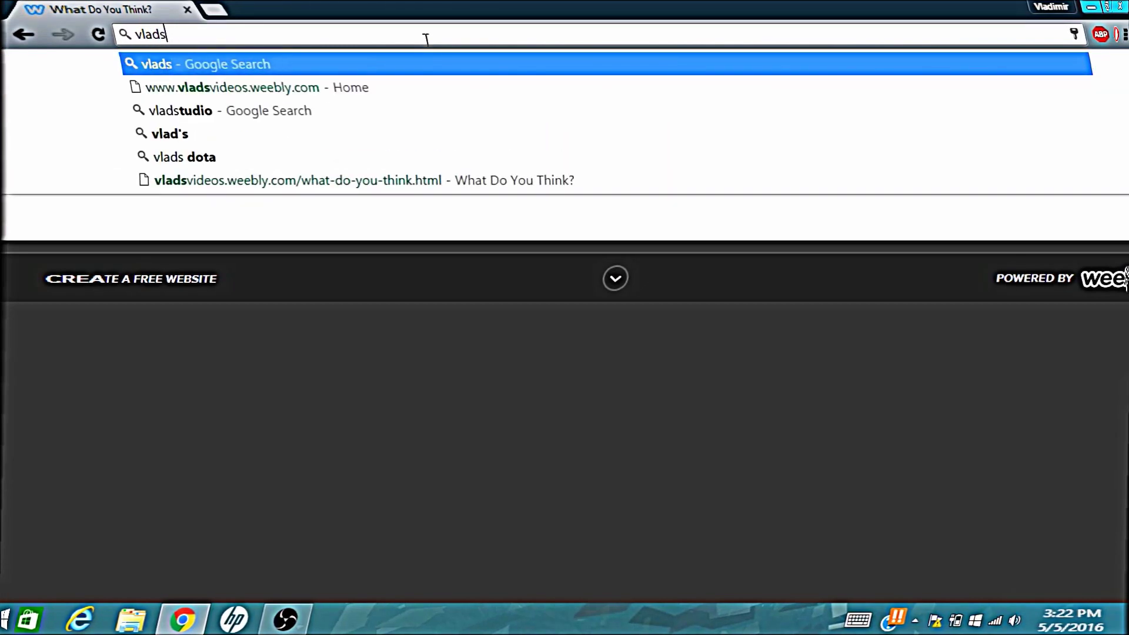
{"action": "type", "text": "vlog"}
{"action": "type", "text": ".weeb"}
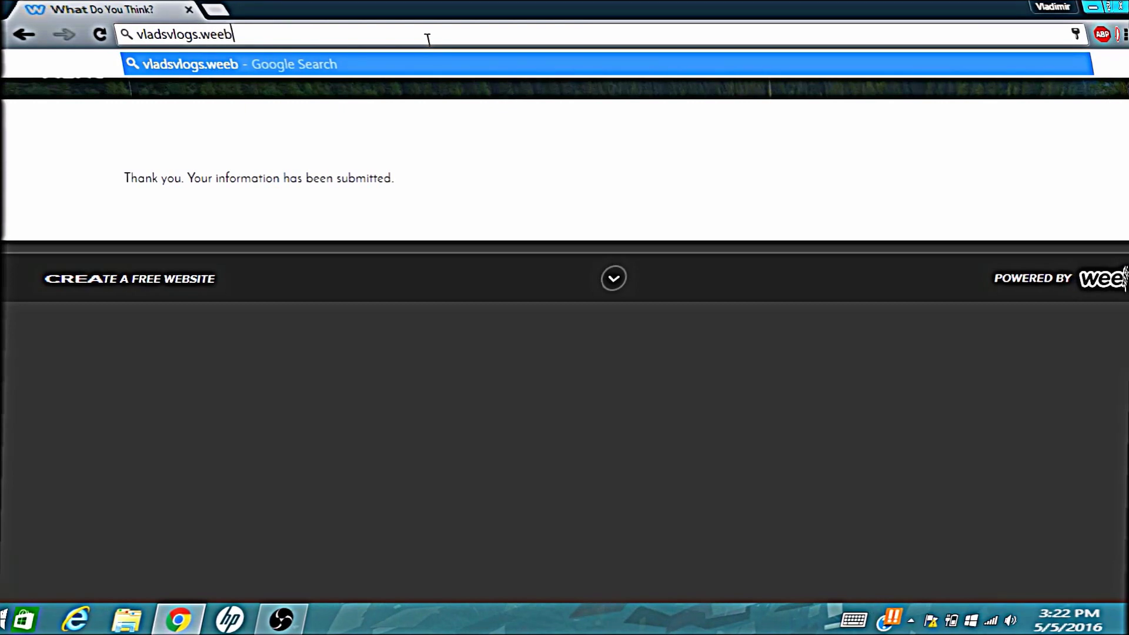
{"action": "type", "text": "om"}
{"action": "key", "text": "Return"}
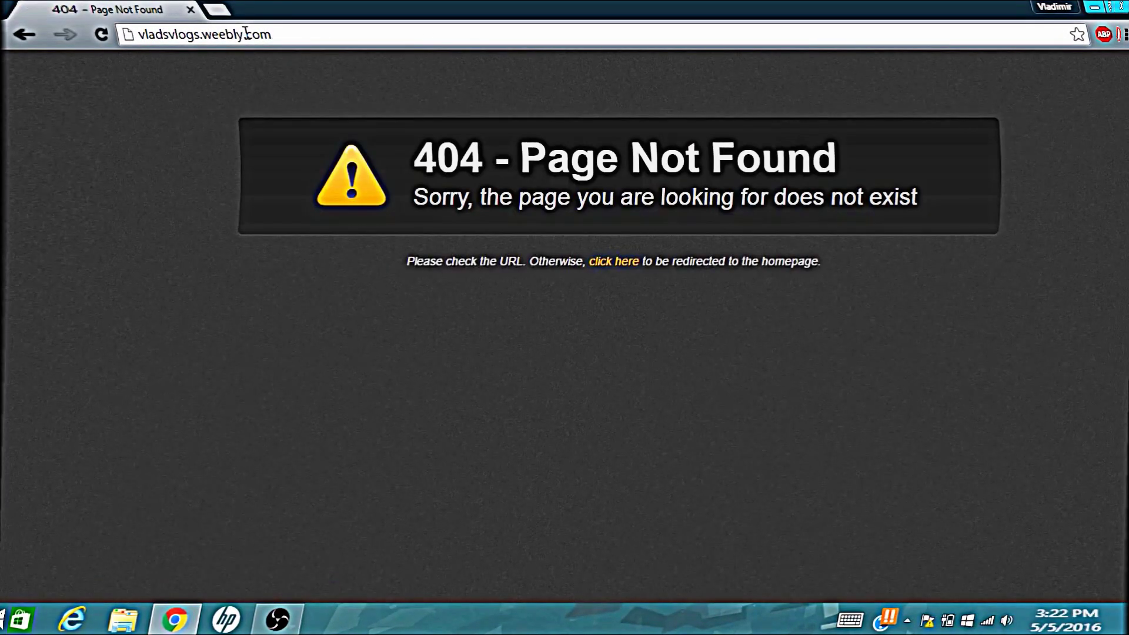
{"action": "left_click", "coordinate": [167, 36]}
{"action": "left_click", "coordinate": [152, 34]}
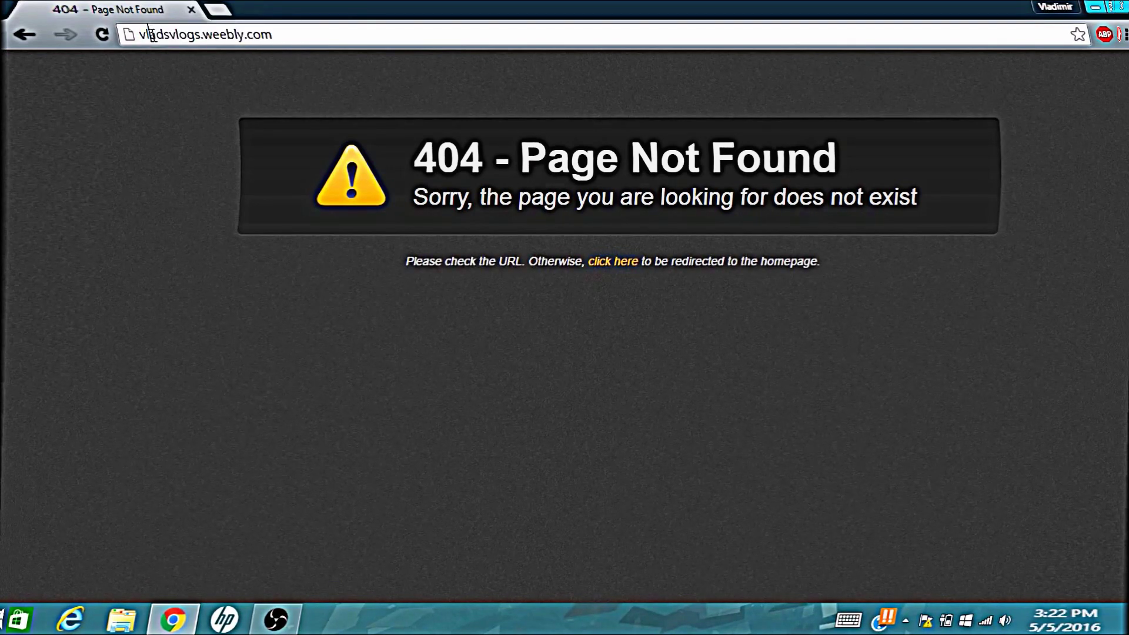
{"action": "type", "text": "www."}
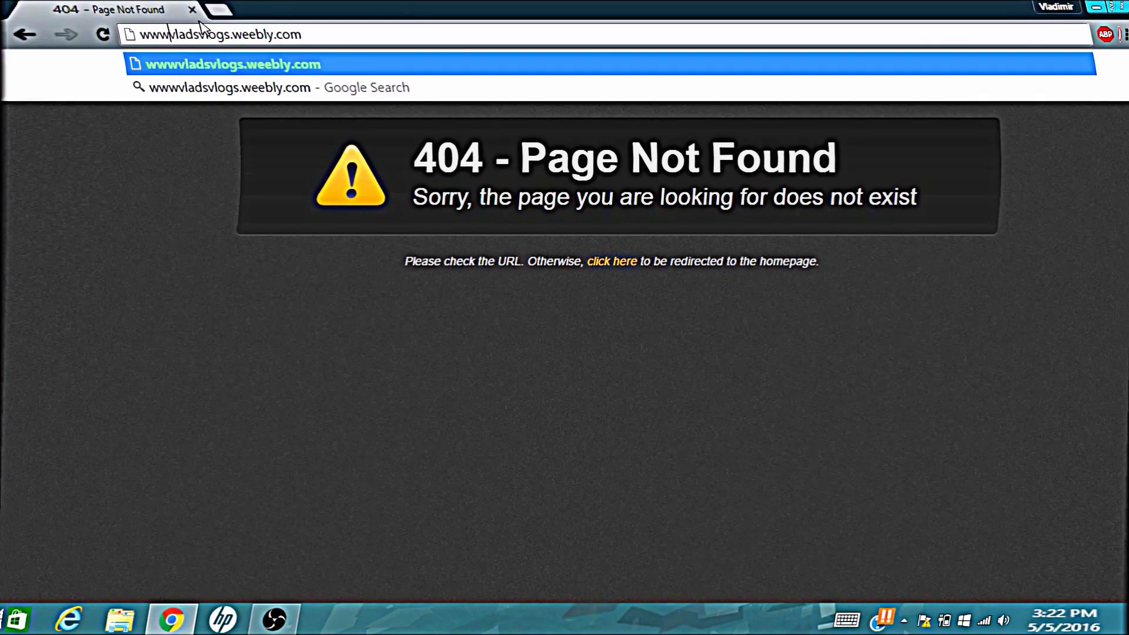
{"action": "key", "text": "Return"}
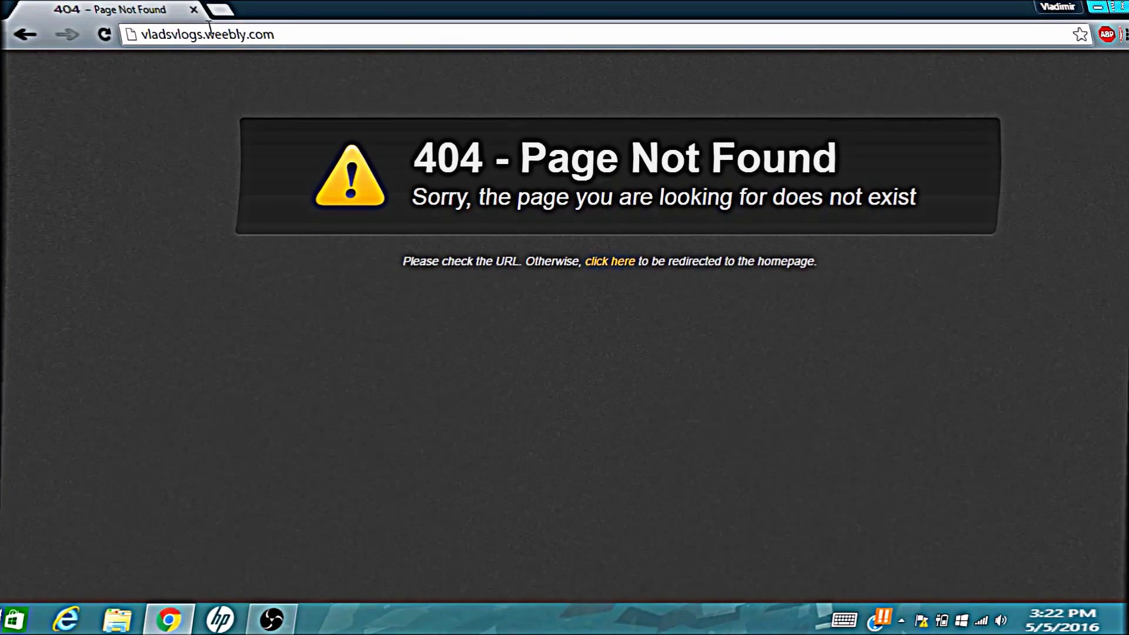
Drop the extra 's' to load vladsvlog.weebly.com
{"action": "left_click", "coordinate": [174, 34]}
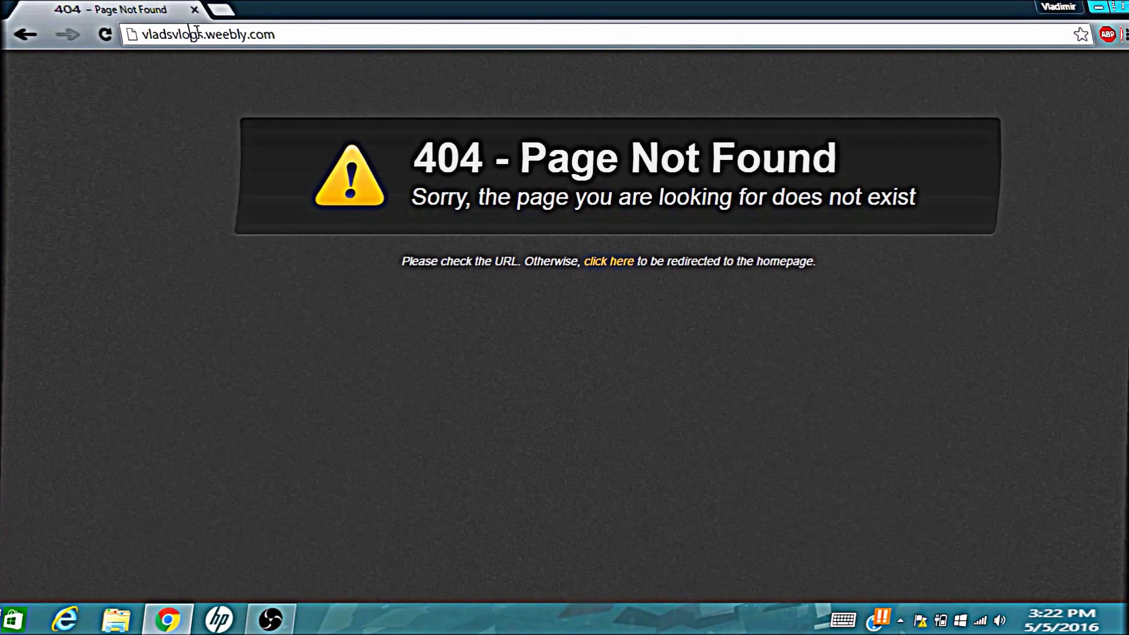
{"action": "key", "text": "BackSpace"}
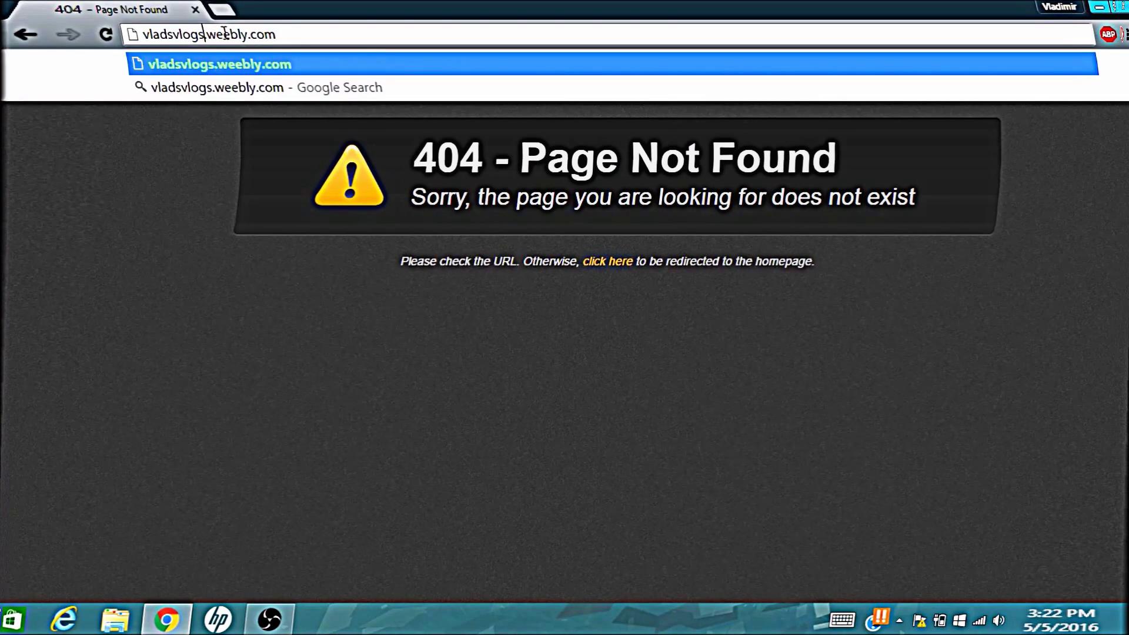
{"action": "key", "text": "Return"}
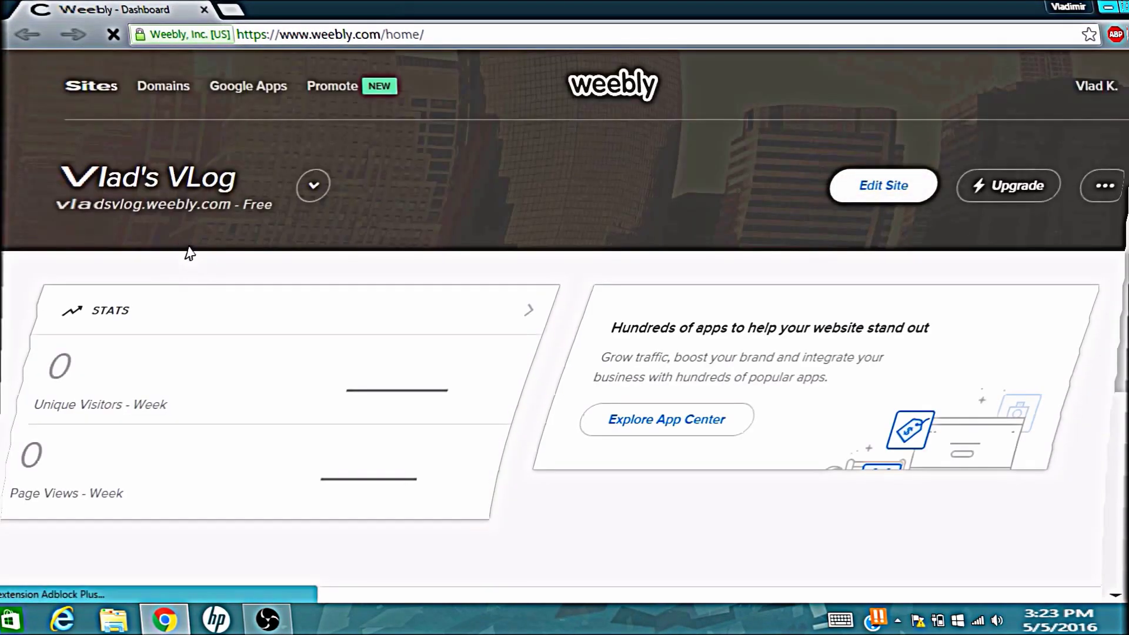
Show the list of Weebly sites from the Vlad's VLog dashboard
{"action": "left_click", "coordinate": [310, 193]}
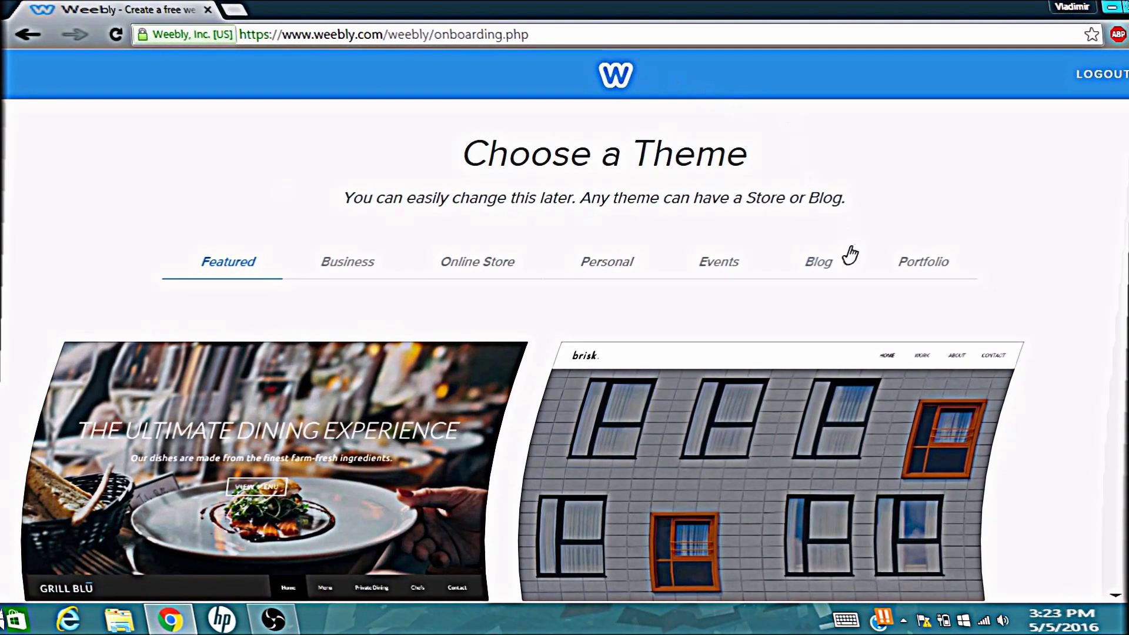
Filter the themes to Blog, browse them, and choose the Aroma - Blog theme
{"action": "left_click", "coordinate": [824, 261]}
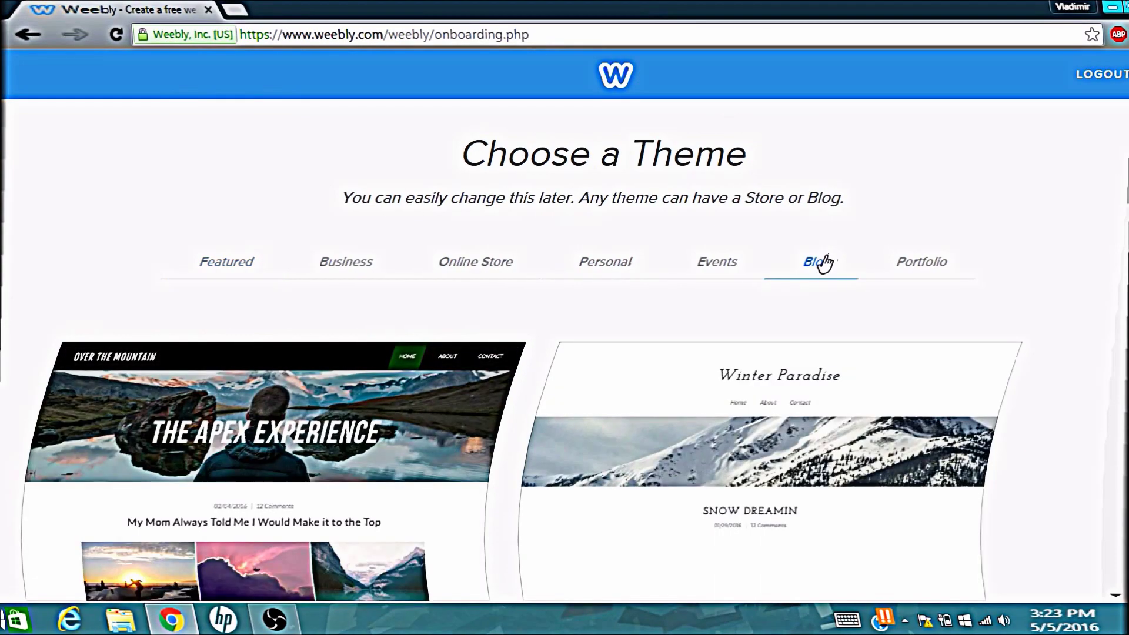
{"action": "scroll", "coordinate": [774, 321], "scroll_direction": "down", "scroll_amount": 3}
{"action": "scroll", "coordinate": [773, 321], "scroll_direction": "down", "scroll_amount": 2}
{"action": "scroll", "coordinate": [770, 321], "scroll_direction": "down", "scroll_amount": 2}
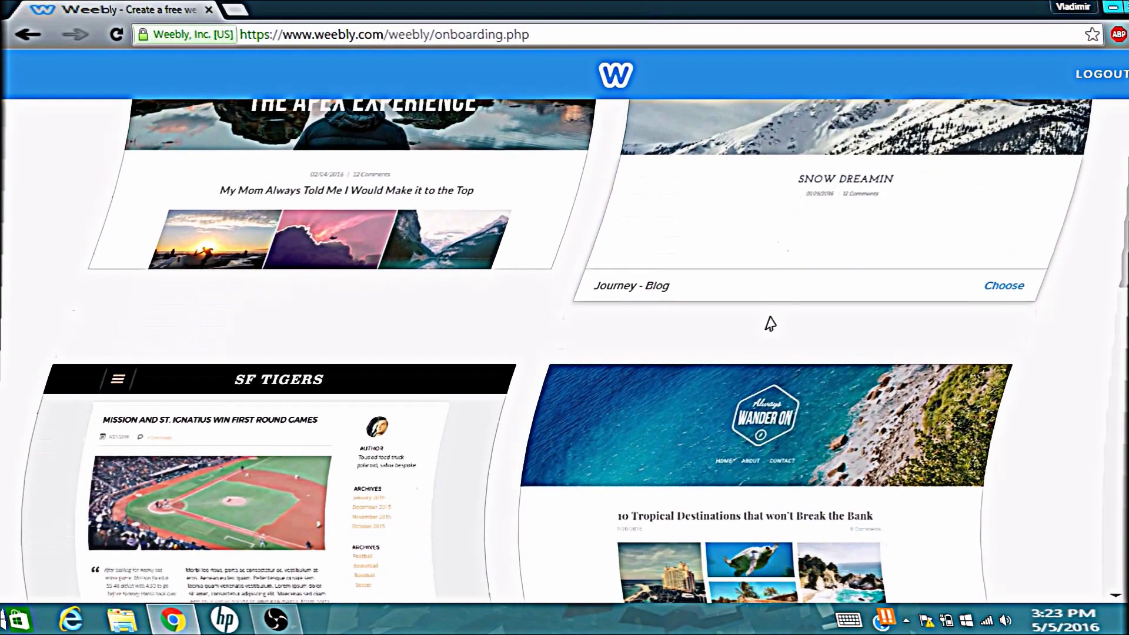
{"action": "scroll", "coordinate": [768, 319], "scroll_direction": "down", "scroll_amount": 2}
{"action": "scroll", "coordinate": [766, 322], "scroll_direction": "down", "scroll_amount": 4}
{"action": "scroll", "coordinate": [765, 323], "scroll_direction": "down", "scroll_amount": 4}
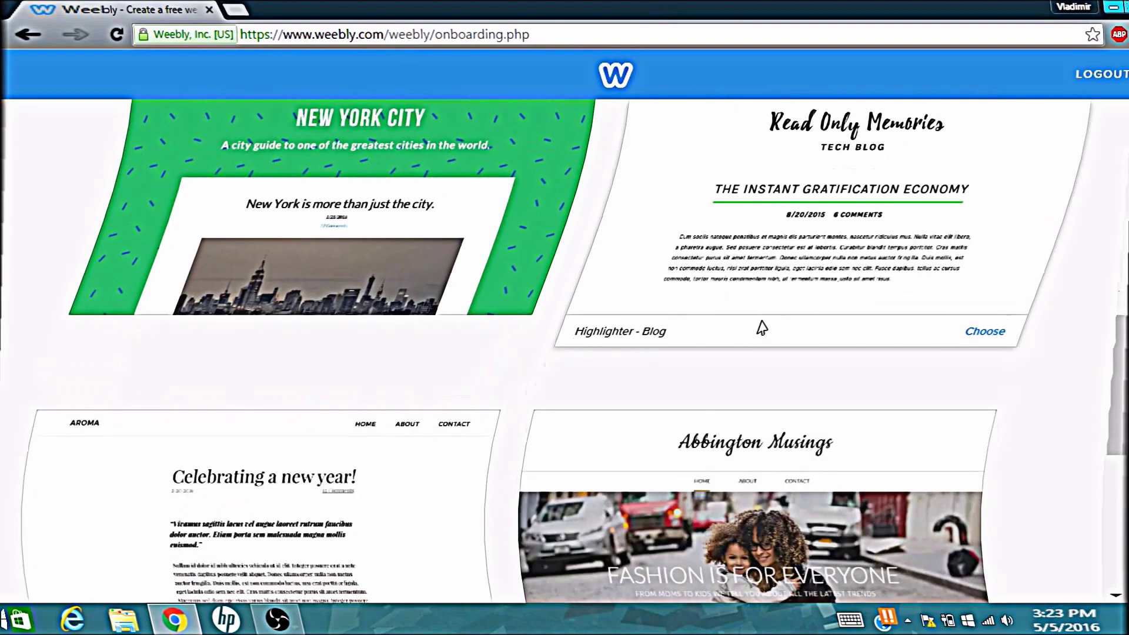
{"action": "scroll", "coordinate": [757, 323], "scroll_direction": "down", "scroll_amount": 3}
{"action": "scroll", "coordinate": [758, 331], "scroll_direction": "up", "scroll_amount": 1}
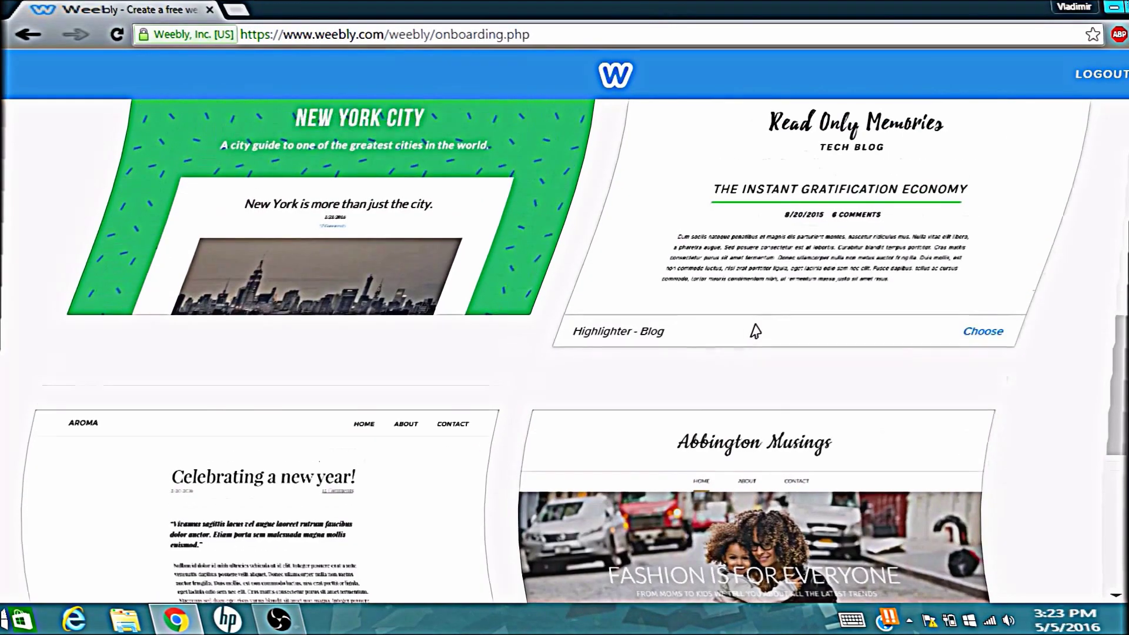
{"action": "scroll", "coordinate": [506, 458], "scroll_direction": "down", "scroll_amount": 1}
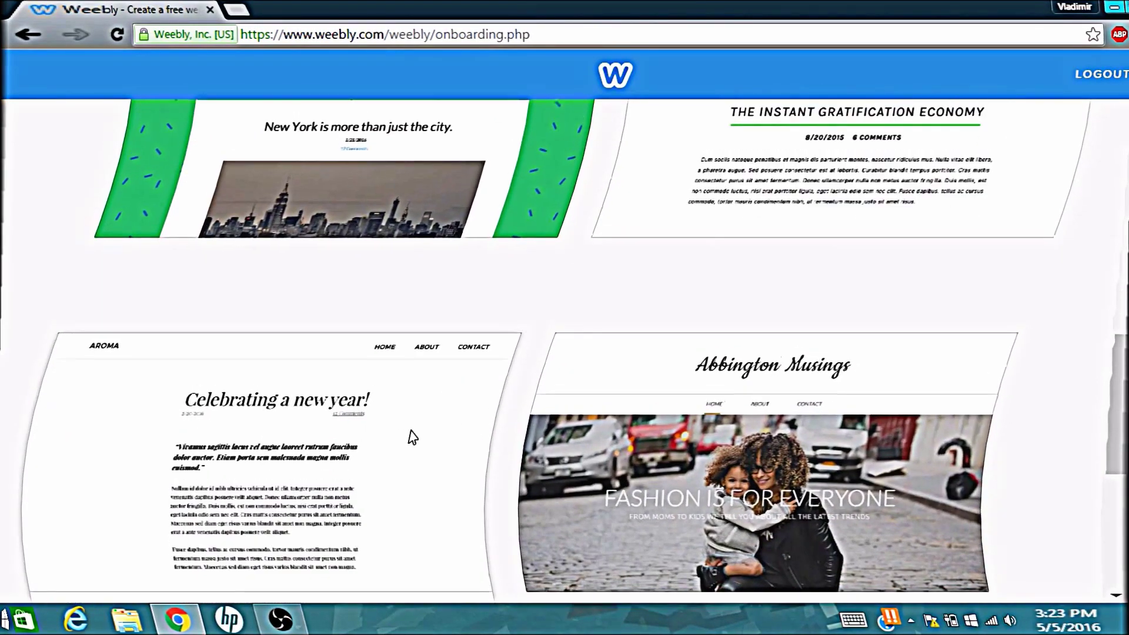
{"action": "scroll", "coordinate": [435, 417], "scroll_direction": "up", "scroll_amount": 4}
{"action": "scroll", "coordinate": [456, 398], "scroll_direction": "up", "scroll_amount": 5}
{"action": "scroll", "coordinate": [456, 398], "scroll_direction": "up", "scroll_amount": 5}
{"action": "scroll", "coordinate": [456, 398], "scroll_direction": "up", "scroll_amount": 2}
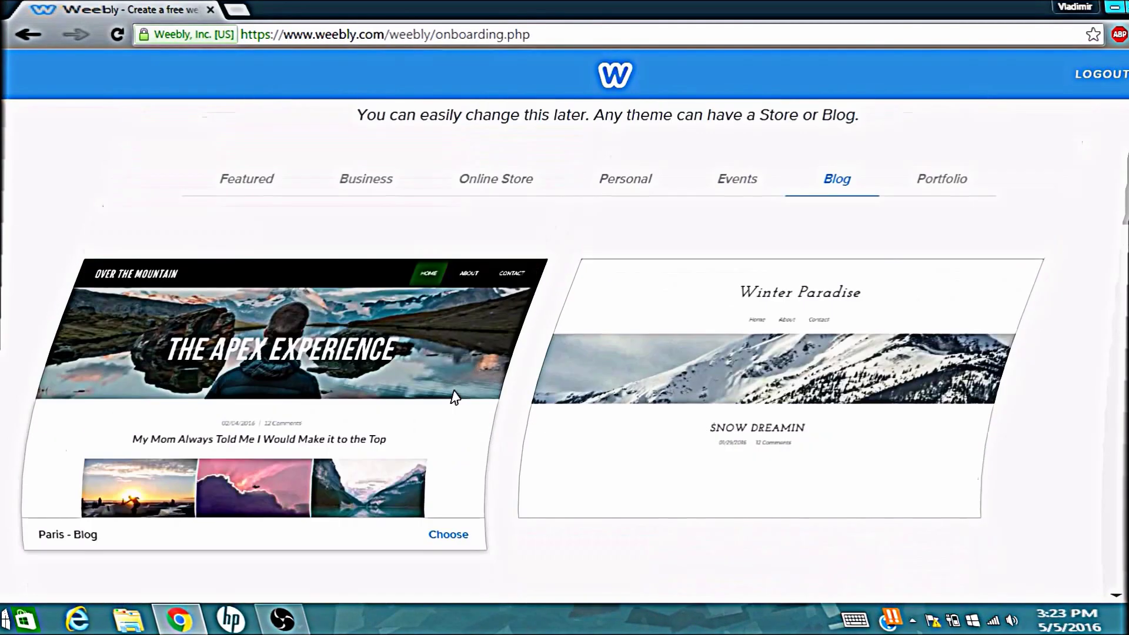
{"action": "scroll", "coordinate": [455, 397], "scroll_direction": "up", "scroll_amount": 1}
{"action": "scroll", "coordinate": [455, 397], "scroll_direction": "down", "scroll_amount": 1}
{"action": "scroll", "coordinate": [450, 400], "scroll_direction": "down", "scroll_amount": 6}
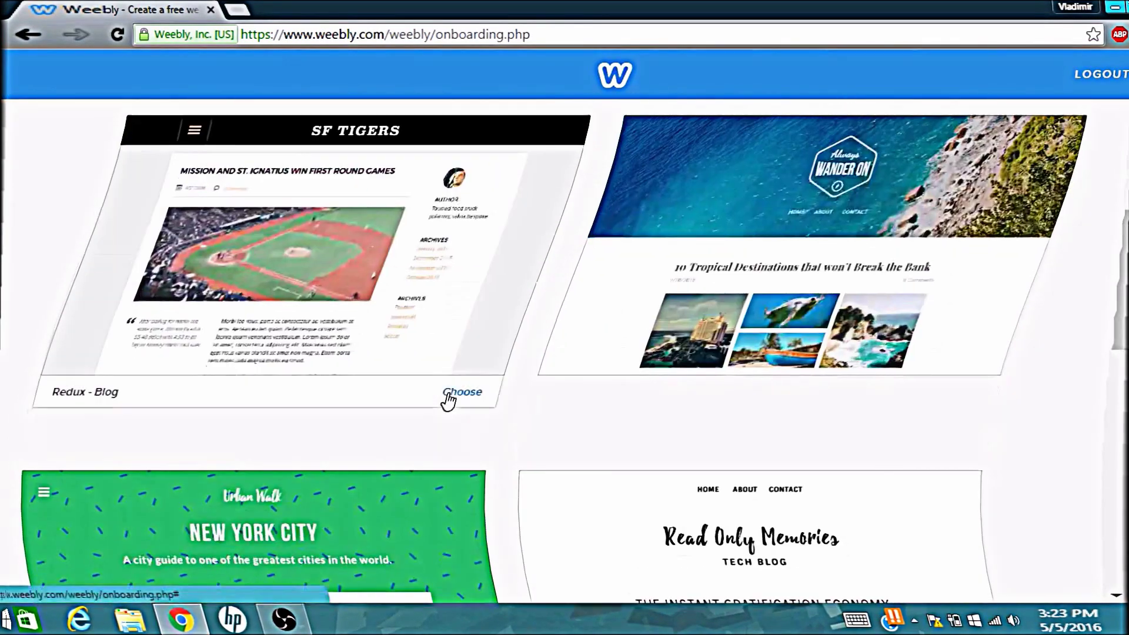
{"action": "scroll", "coordinate": [446, 400], "scroll_direction": "down", "scroll_amount": 4}
{"action": "scroll", "coordinate": [432, 365], "scroll_direction": "down", "scroll_amount": 1}
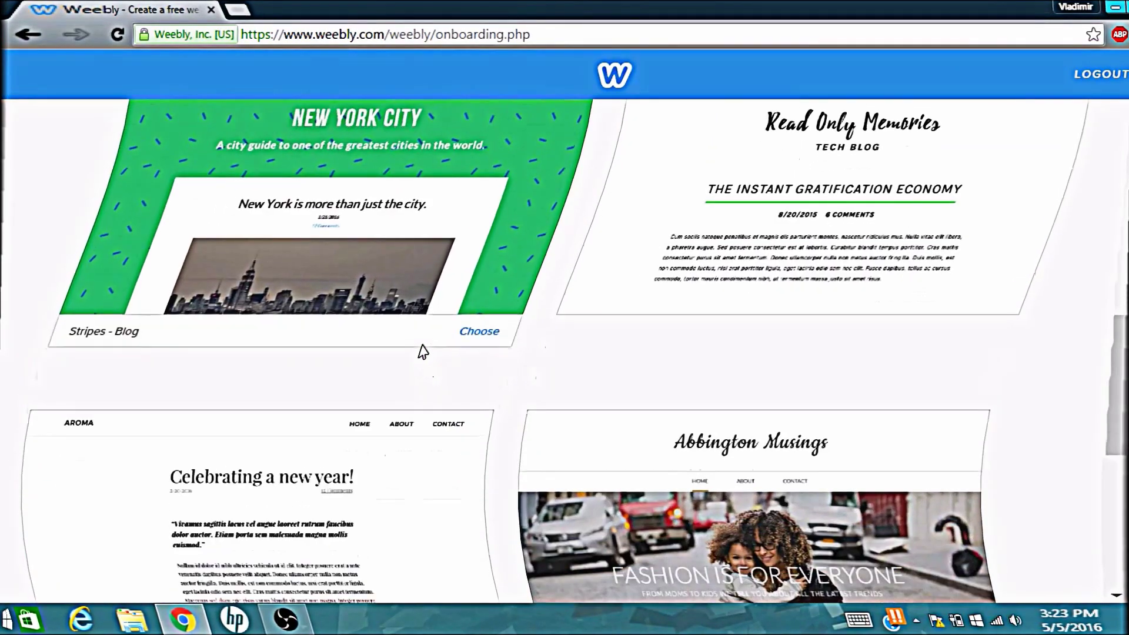
{"action": "scroll", "coordinate": [423, 352], "scroll_direction": "down", "scroll_amount": 3}
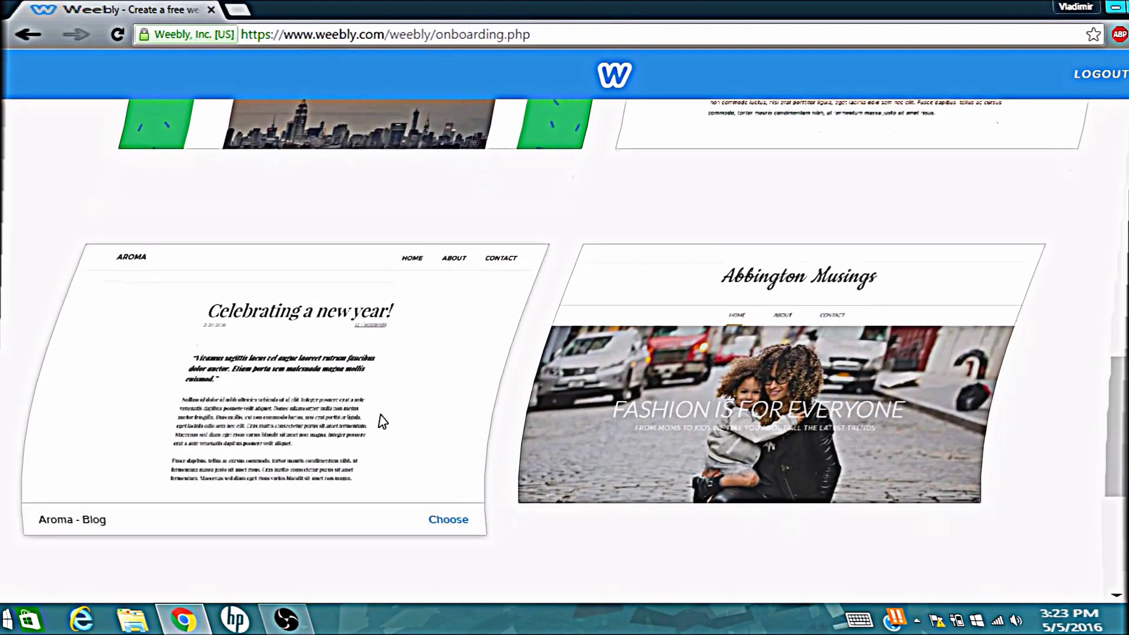
{"action": "left_click", "coordinate": [458, 524]}
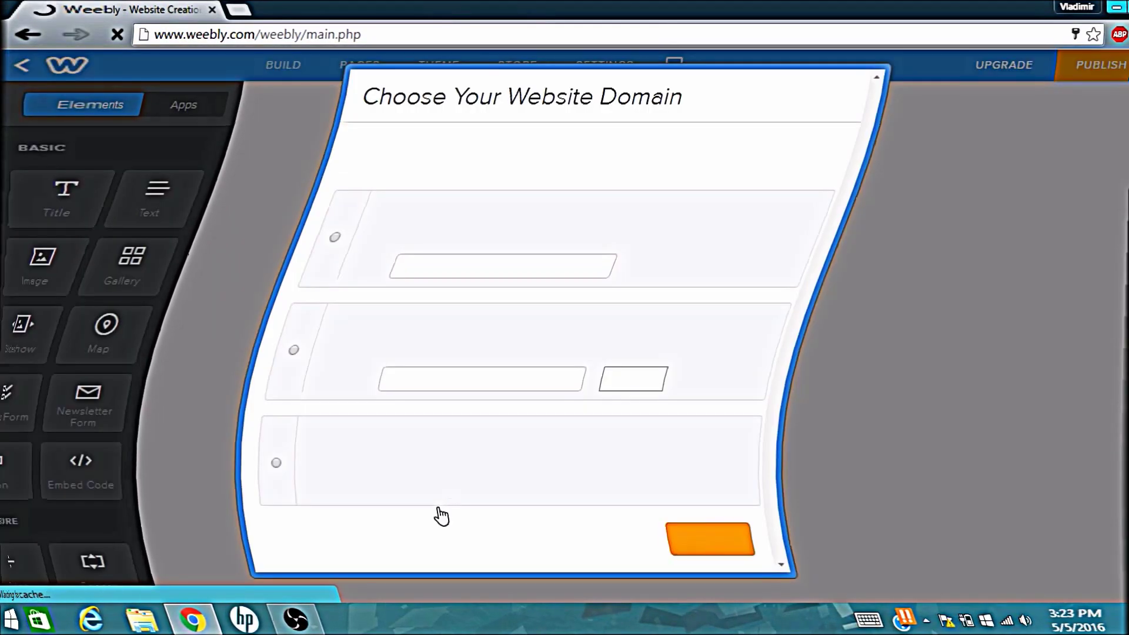
Enter VladsVlogs as the free weebly.com subdomain and continue
{"action": "left_click", "coordinate": [547, 263]}
{"action": "type", "text": "Vla"}
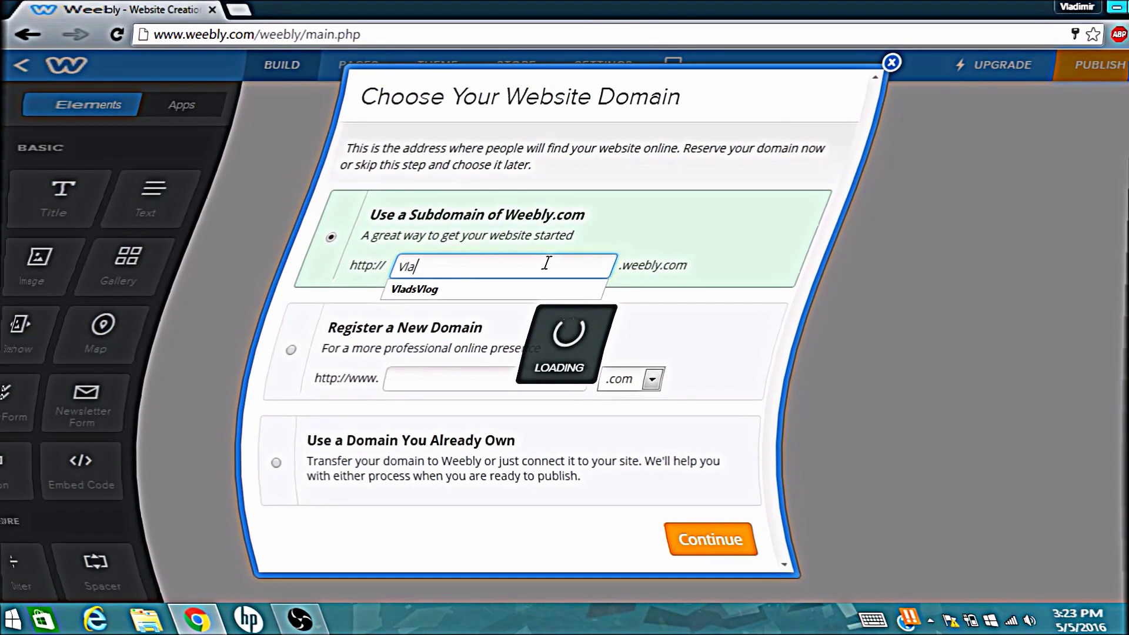
{"action": "type", "text": "d"}
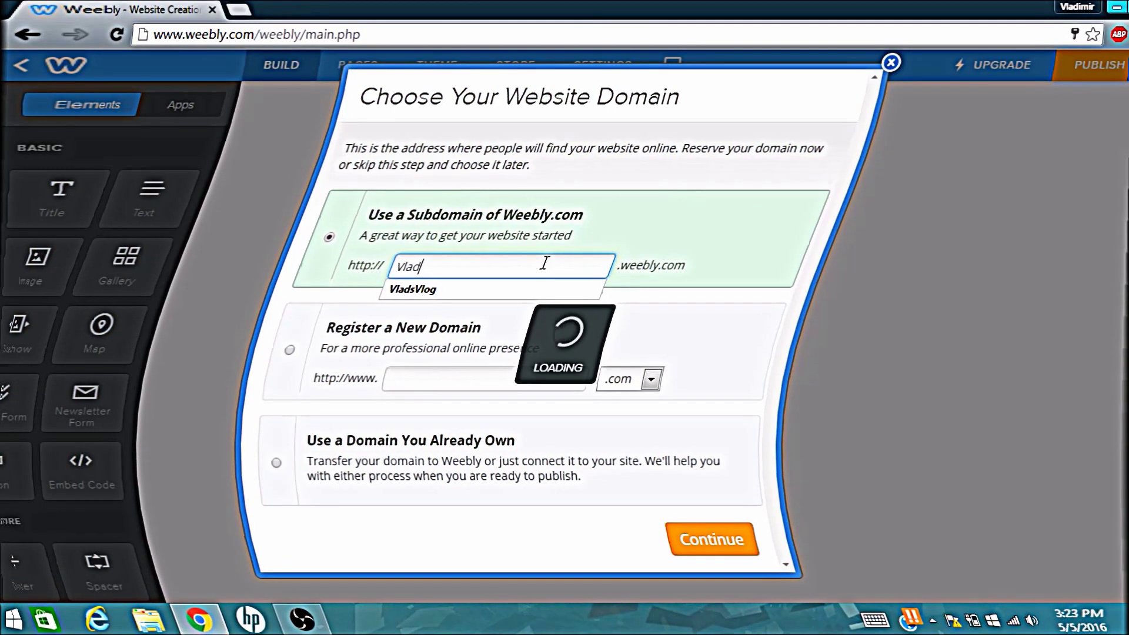
{"action": "type", "text": "s"}
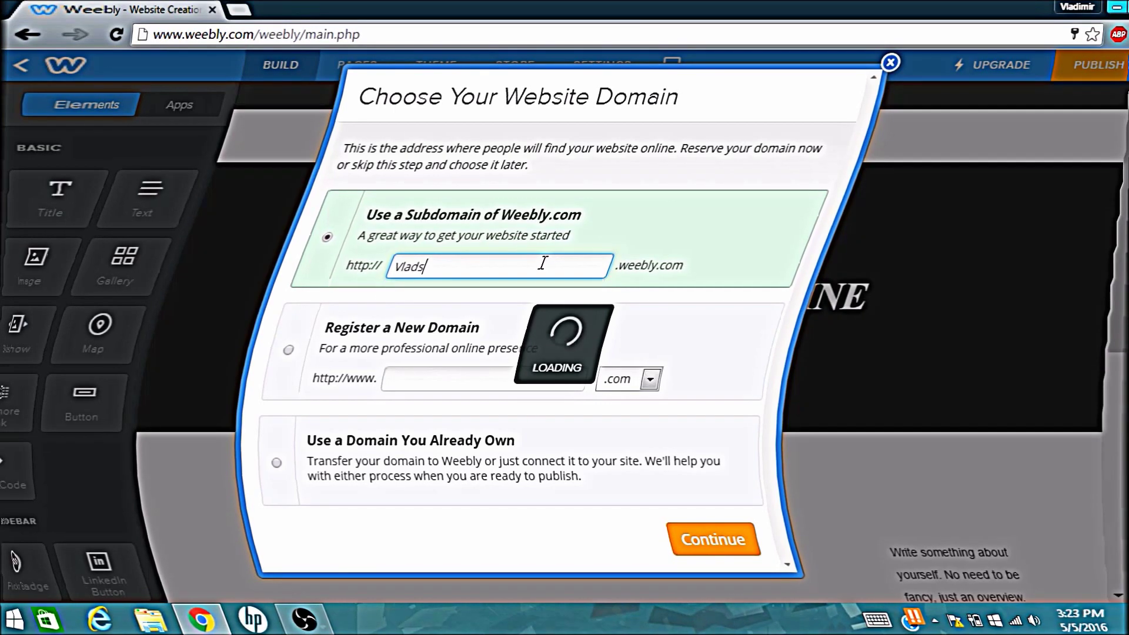
{"action": "type", "text": "Vlogs"}
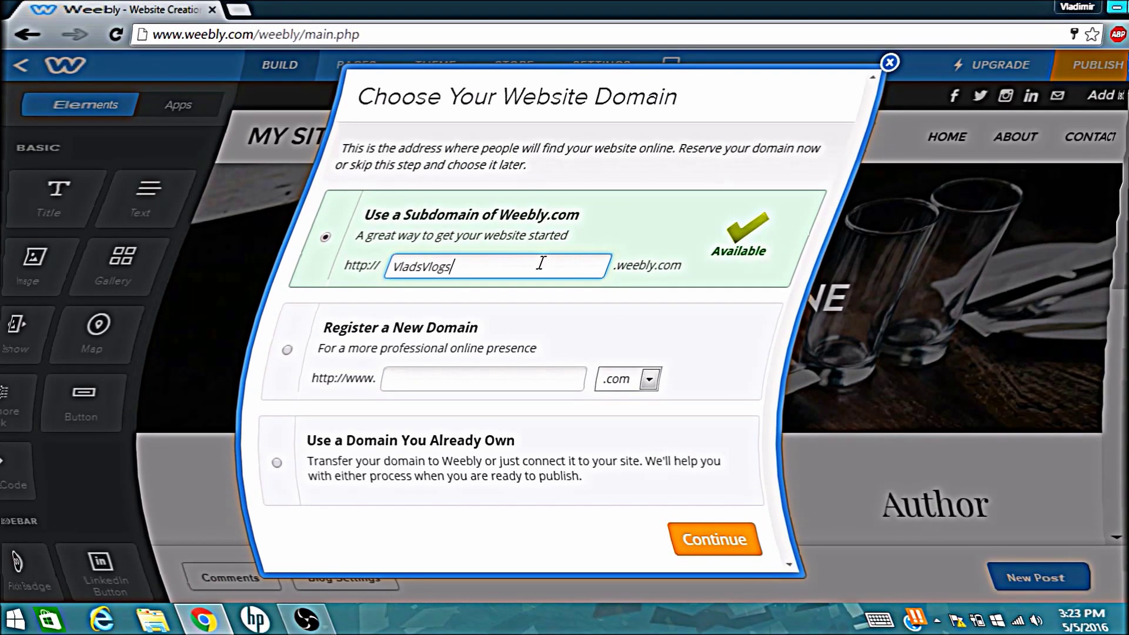
{"action": "left_click", "coordinate": [722, 540]}
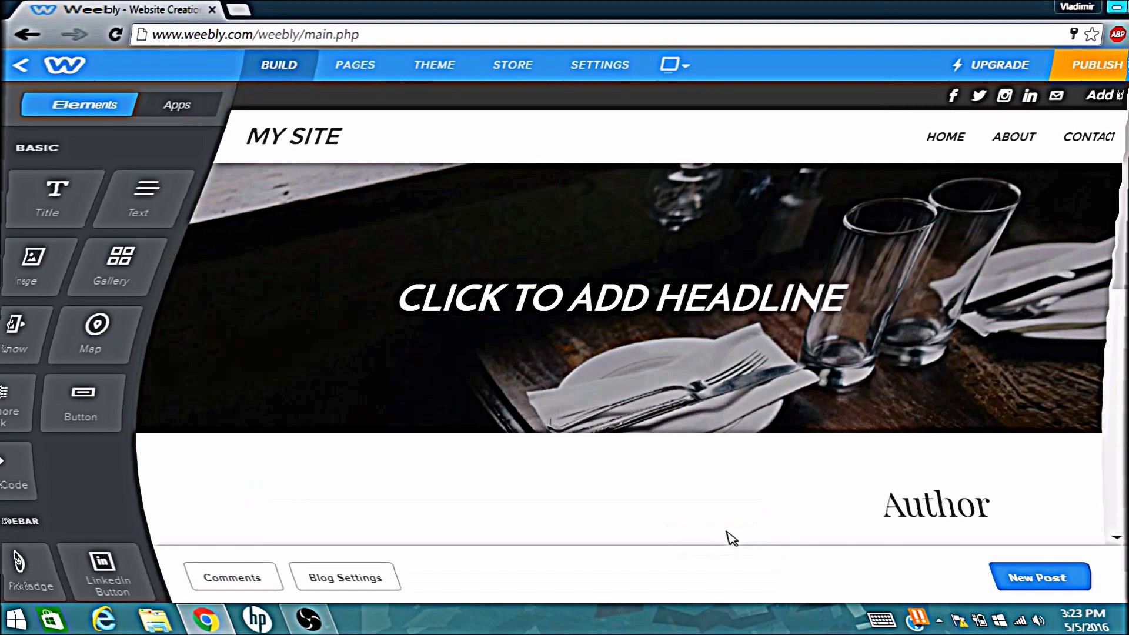
Preview the page and change the top-right header greeting to Hello!
{"action": "scroll", "coordinate": [682, 479], "scroll_direction": "down", "scroll_amount": 5}
{"action": "scroll", "coordinate": [752, 411], "scroll_direction": "down", "scroll_amount": 3}
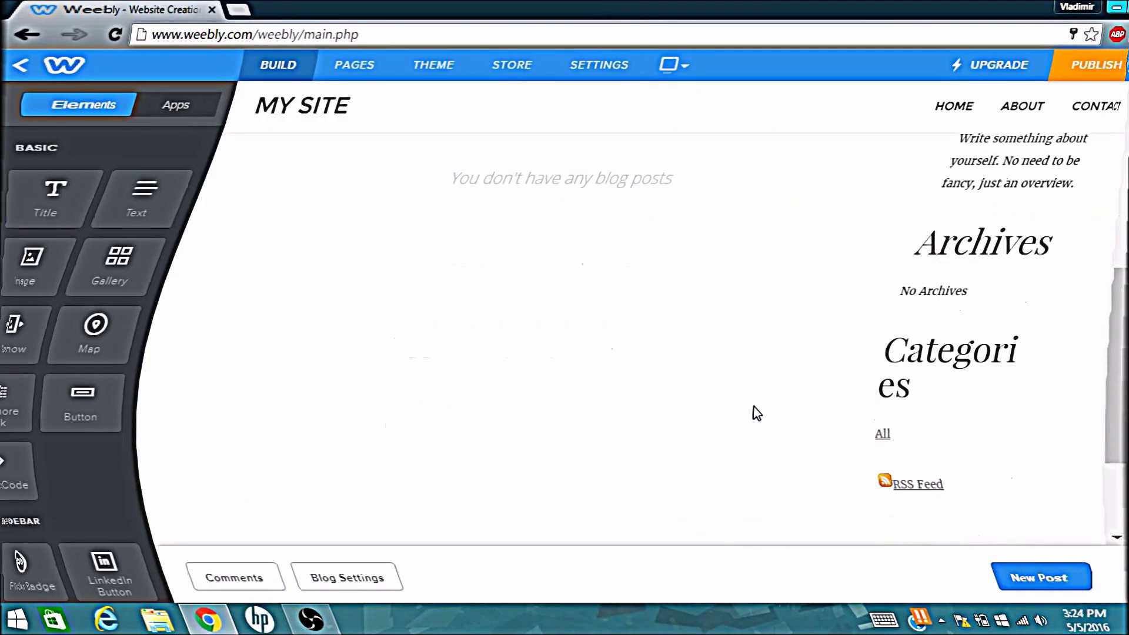
{"action": "scroll", "coordinate": [756, 406], "scroll_direction": "up", "scroll_amount": 5}
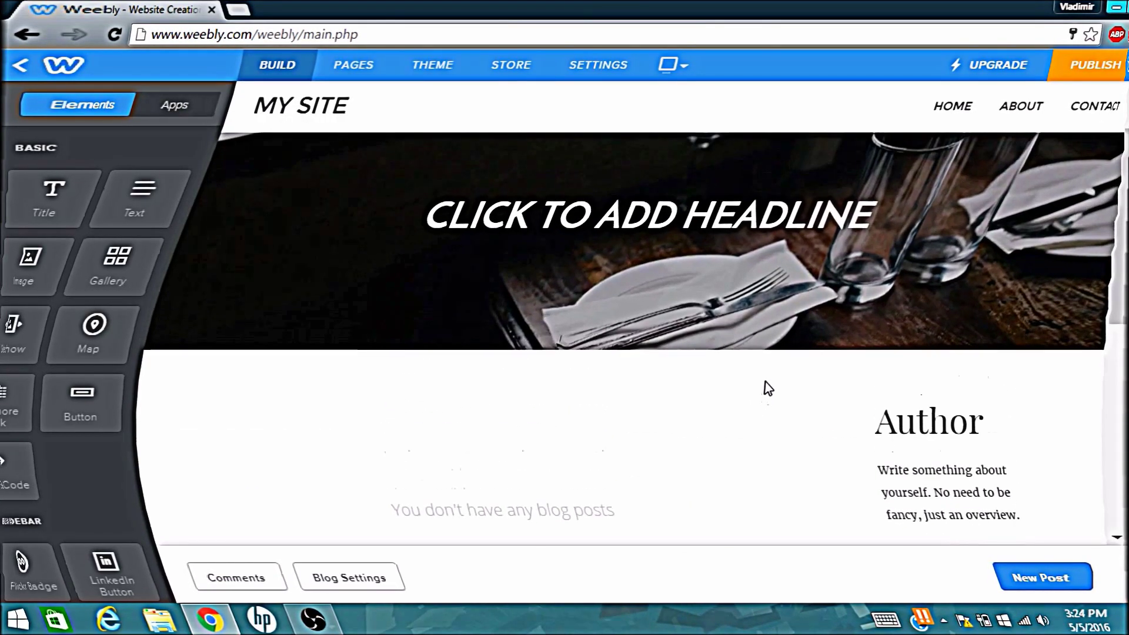
{"action": "scroll", "coordinate": [768, 386], "scroll_direction": "up", "scroll_amount": 1}
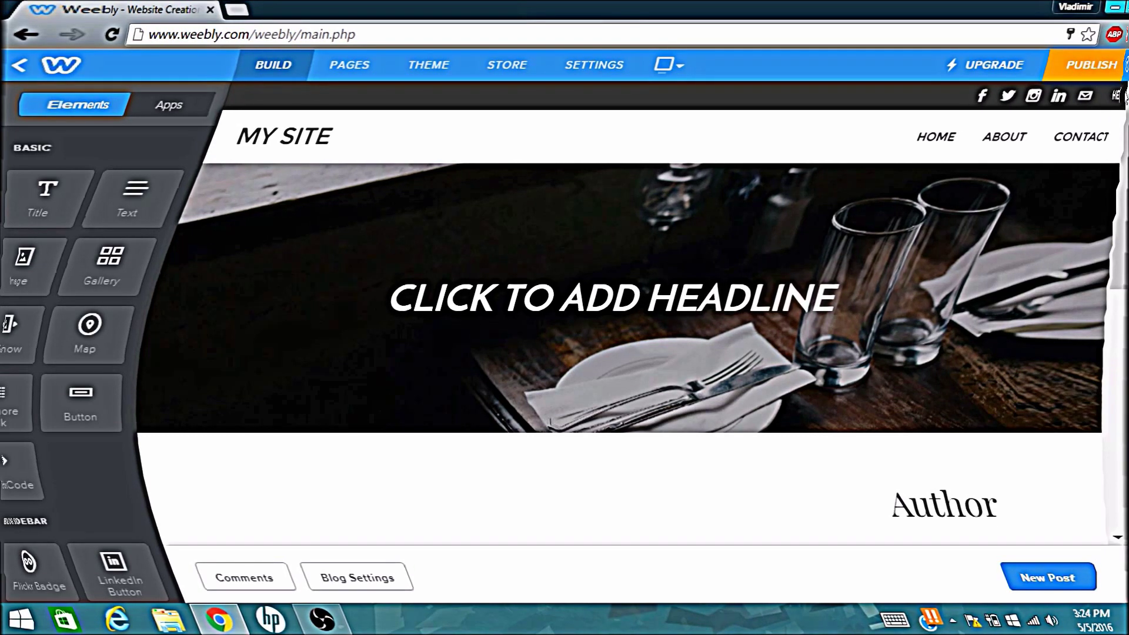
{"action": "type", "text": "llo!"}
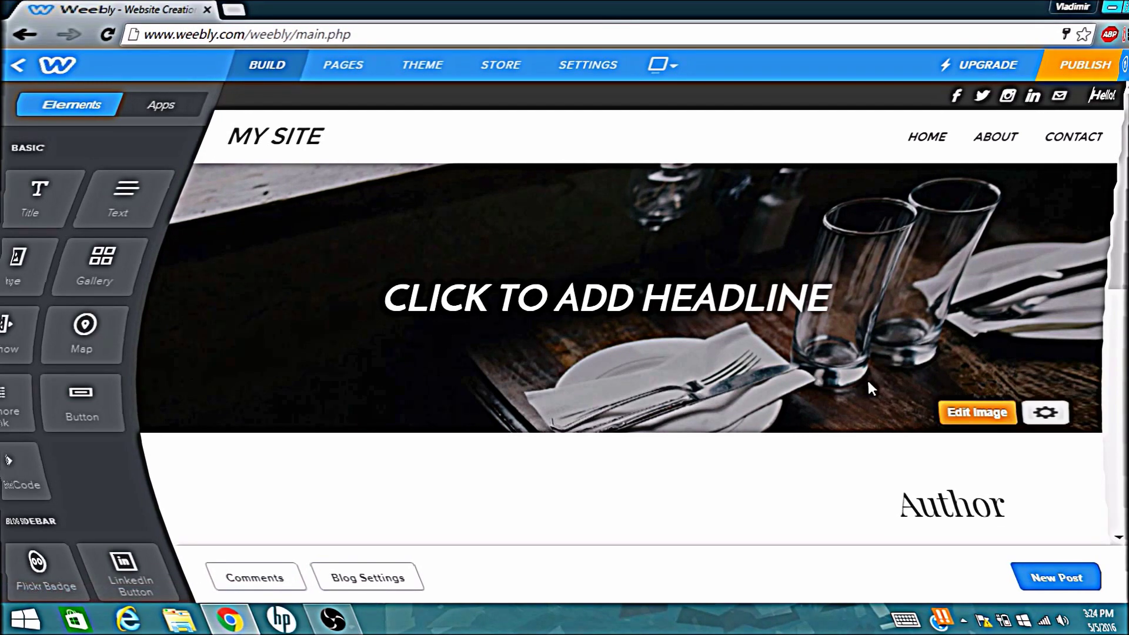
{"action": "left_click", "coordinate": [971, 413]}
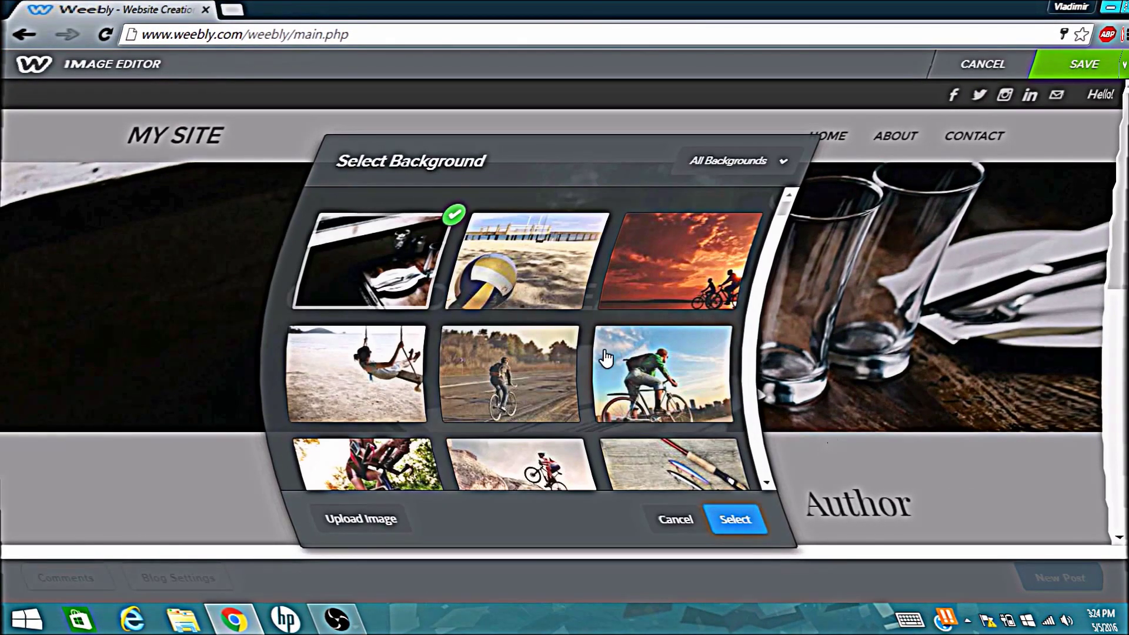
Pick the cactus stock photo as the new header background
{"action": "scroll", "coordinate": [675, 341], "scroll_direction": "down", "scroll_amount": 3}
{"action": "scroll", "coordinate": [675, 353], "scroll_direction": "down", "scroll_amount": 2}
{"action": "scroll", "coordinate": [676, 357], "scroll_direction": "down", "scroll_amount": 2}
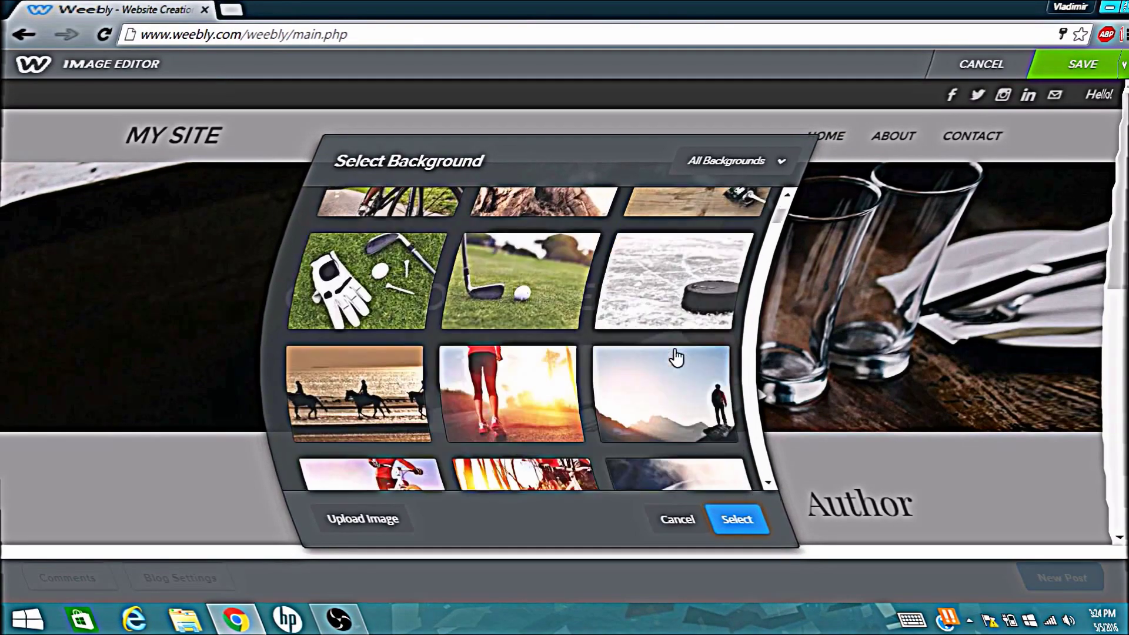
{"action": "scroll", "coordinate": [676, 357], "scroll_direction": "down", "scroll_amount": 1}
{"action": "scroll", "coordinate": [675, 354], "scroll_direction": "down", "scroll_amount": 2}
{"action": "scroll", "coordinate": [675, 354], "scroll_direction": "down", "scroll_amount": 2}
{"action": "scroll", "coordinate": [678, 364], "scroll_direction": "down", "scroll_amount": 2}
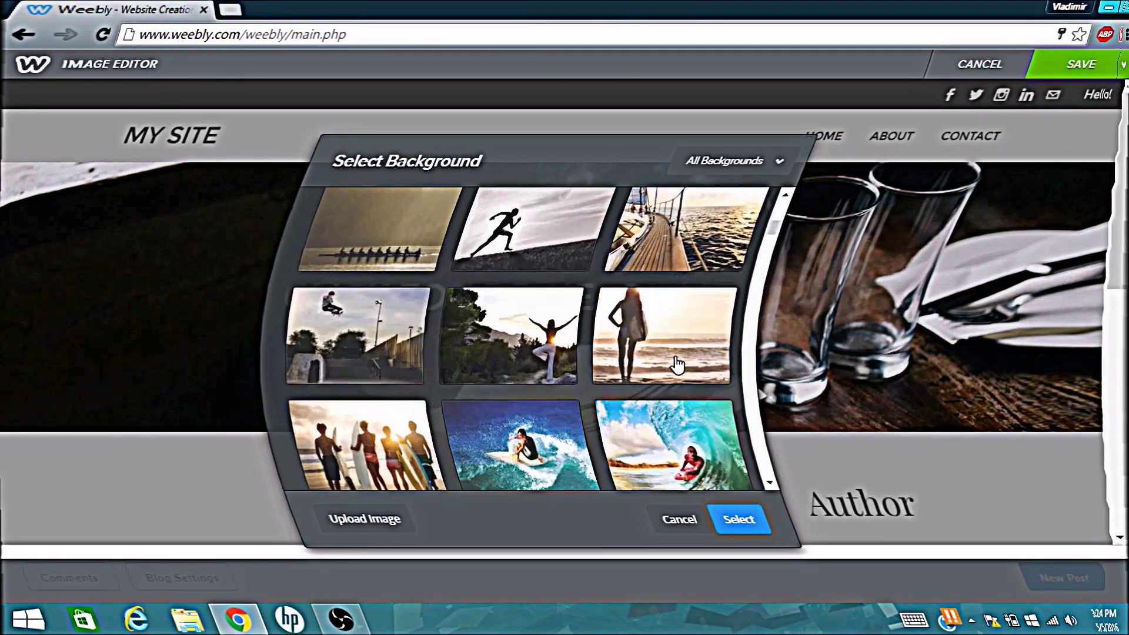
{"action": "scroll", "coordinate": [677, 365], "scroll_direction": "down", "scroll_amount": 1}
{"action": "scroll", "coordinate": [675, 371], "scroll_direction": "down", "scroll_amount": 2}
{"action": "scroll", "coordinate": [676, 379], "scroll_direction": "down", "scroll_amount": 2}
{"action": "scroll", "coordinate": [676, 386], "scroll_direction": "down", "scroll_amount": 2}
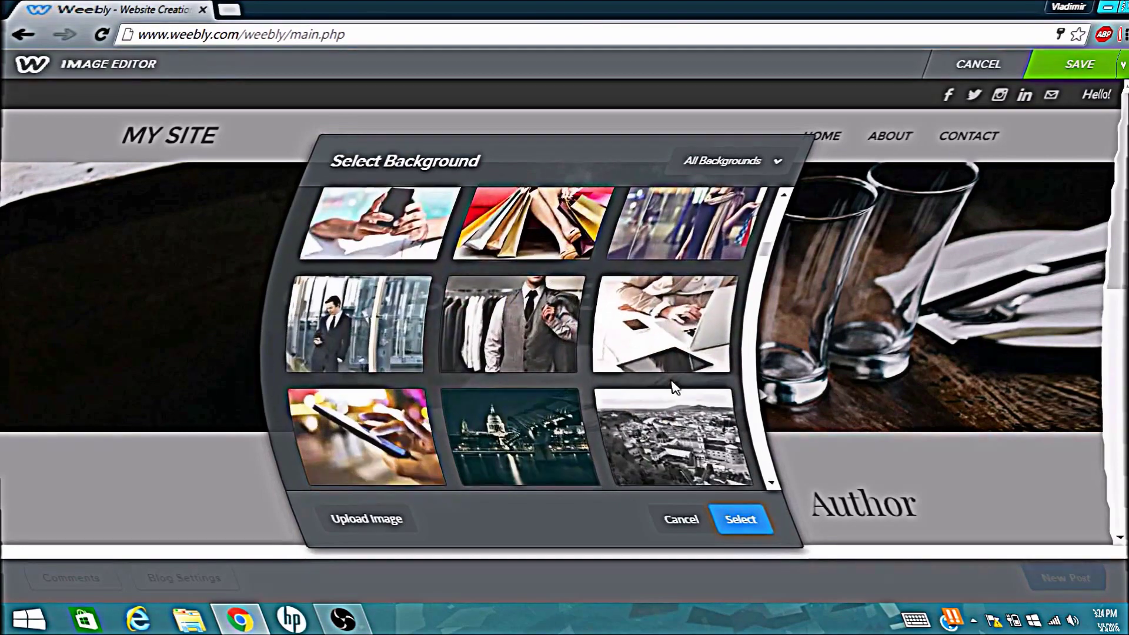
{"action": "scroll", "coordinate": [675, 386], "scroll_direction": "down", "scroll_amount": 2}
{"action": "scroll", "coordinate": [675, 385], "scroll_direction": "down", "scroll_amount": 1}
{"action": "scroll", "coordinate": [587, 324], "scroll_direction": "down", "scroll_amount": 1}
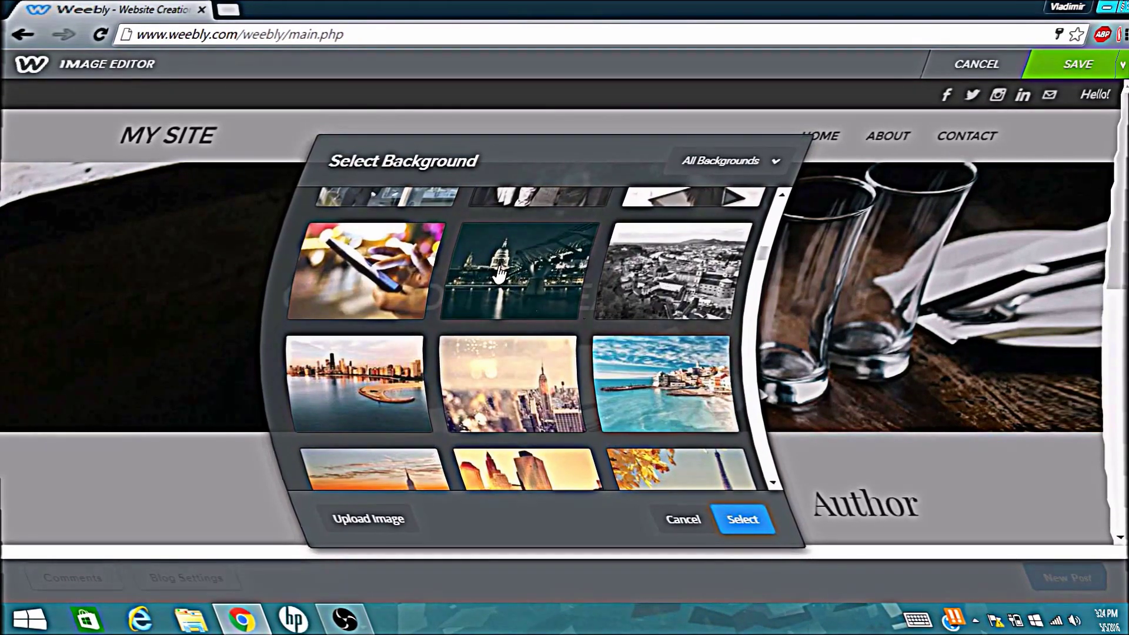
{"action": "scroll", "coordinate": [536, 326], "scroll_direction": "down", "scroll_amount": 1}
{"action": "scroll", "coordinate": [548, 383], "scroll_direction": "down", "scroll_amount": 1}
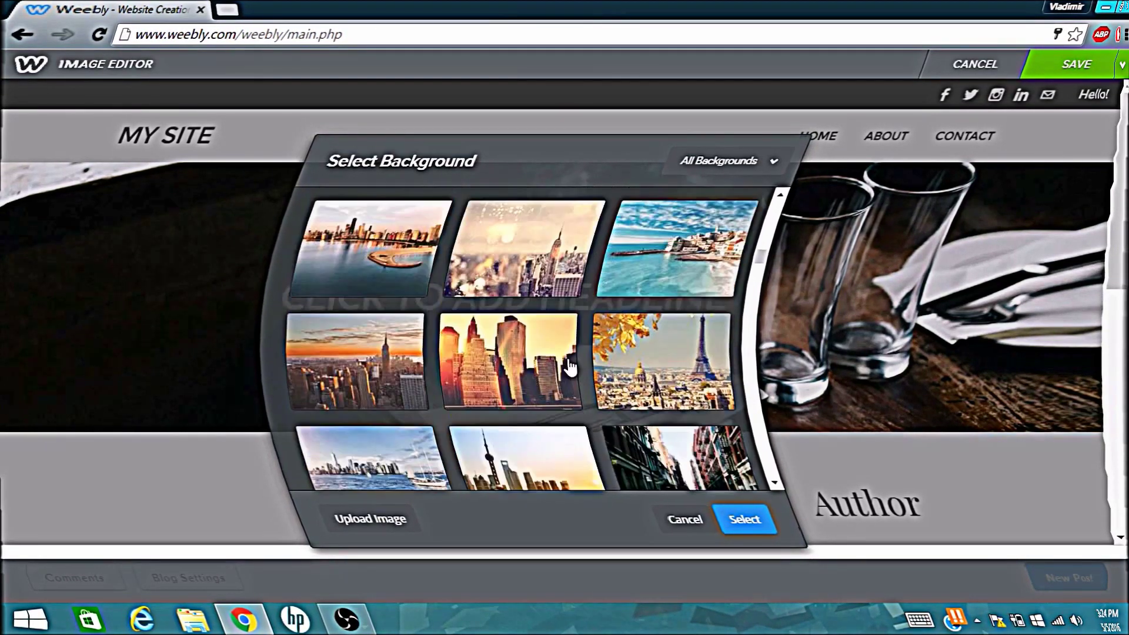
{"action": "scroll", "coordinate": [569, 366], "scroll_direction": "down", "scroll_amount": 1}
{"action": "scroll", "coordinate": [567, 365], "scroll_direction": "down", "scroll_amount": 1}
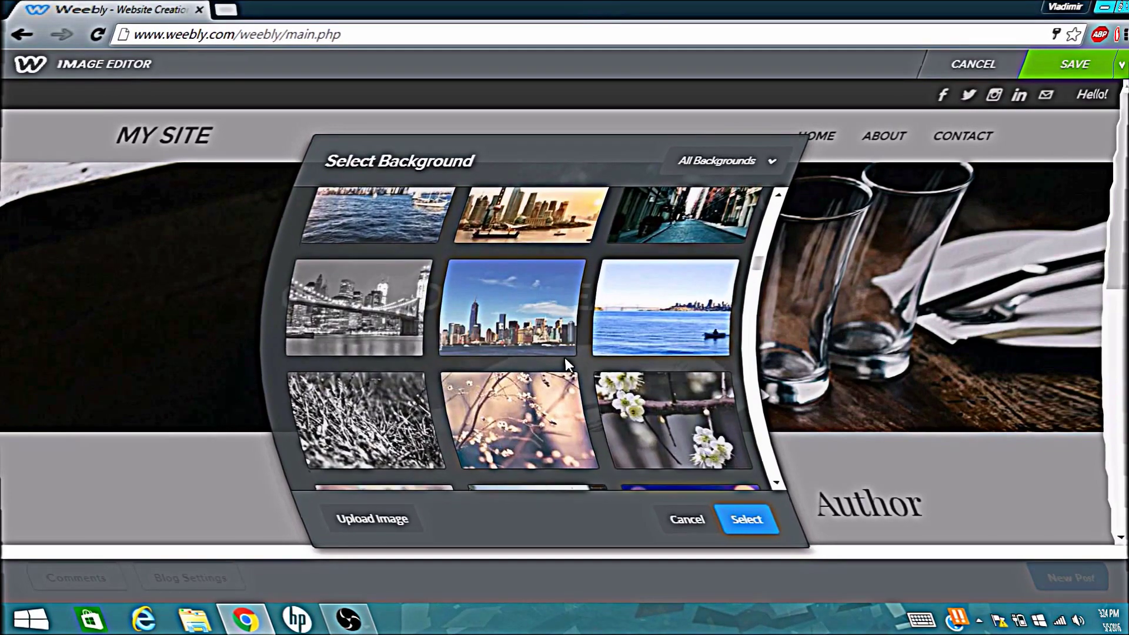
{"action": "scroll", "coordinate": [566, 364], "scroll_direction": "down", "scroll_amount": 1}
{"action": "scroll", "coordinate": [564, 365], "scroll_direction": "down", "scroll_amount": 2}
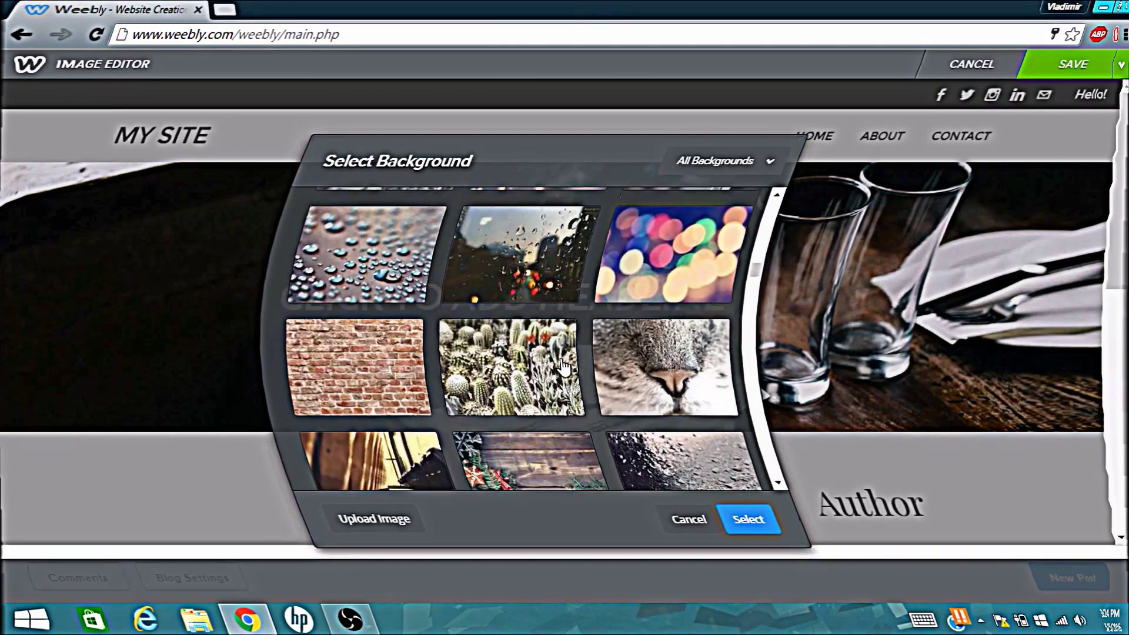
{"action": "left_click", "coordinate": [544, 350]}
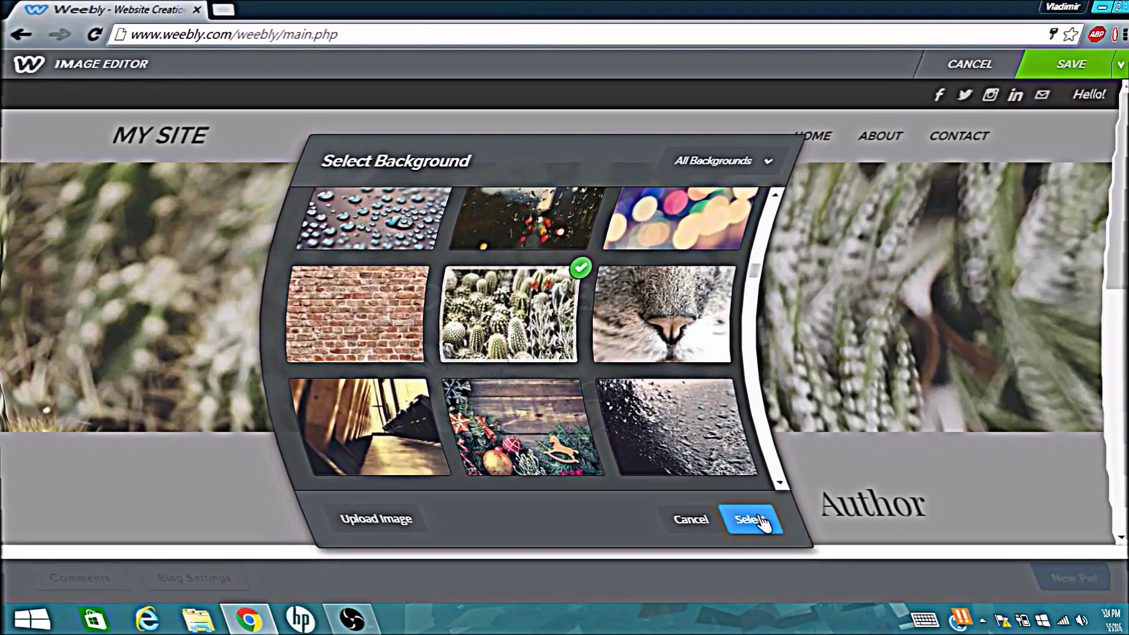
{"action": "left_click", "coordinate": [762, 520]}
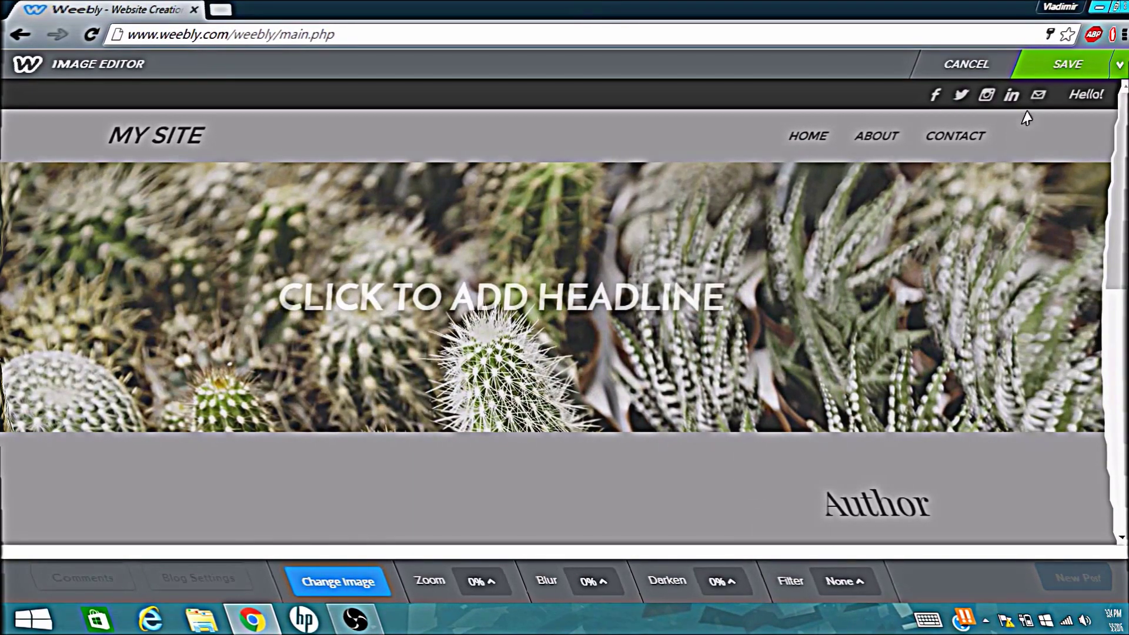
Save the cactus header image to all pages
{"action": "left_click", "coordinate": [1119, 64]}
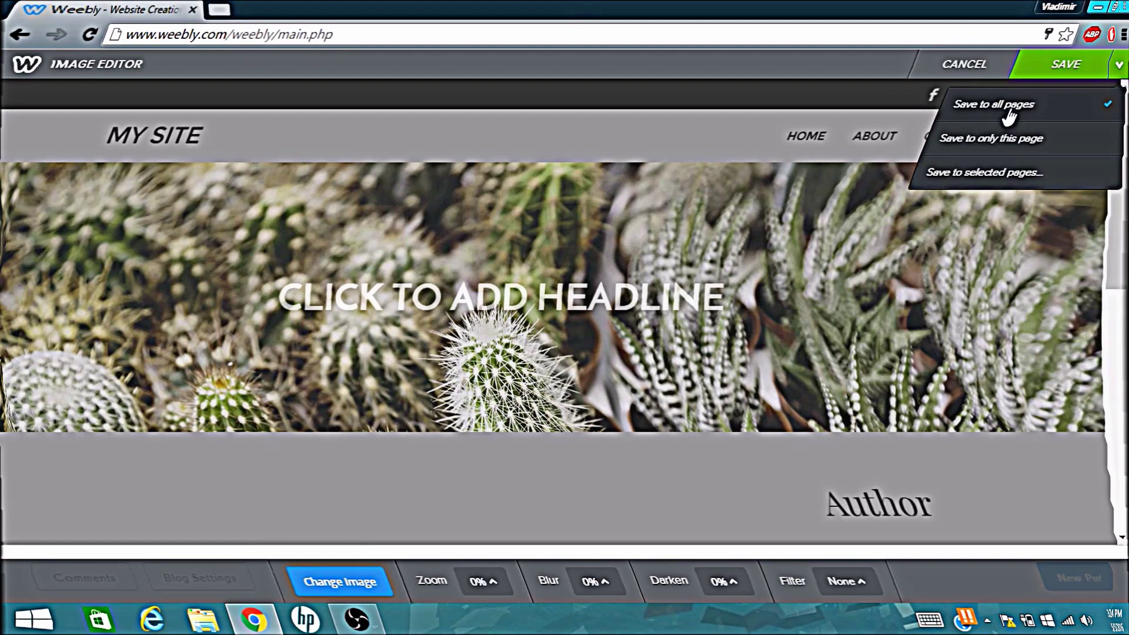
{"action": "left_click", "coordinate": [1007, 123]}
{"action": "left_click", "coordinate": [799, 297]}
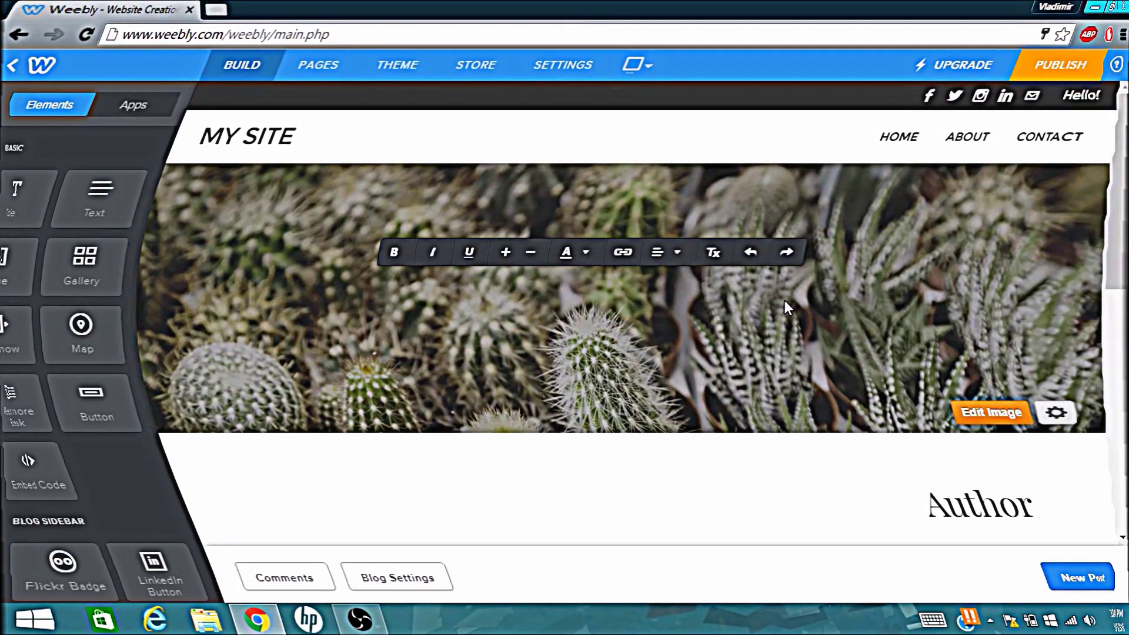
Type VLADS VLOGS!! as the banner headline, fixing the exclamation marks
{"action": "type", "text": "VLADS "}
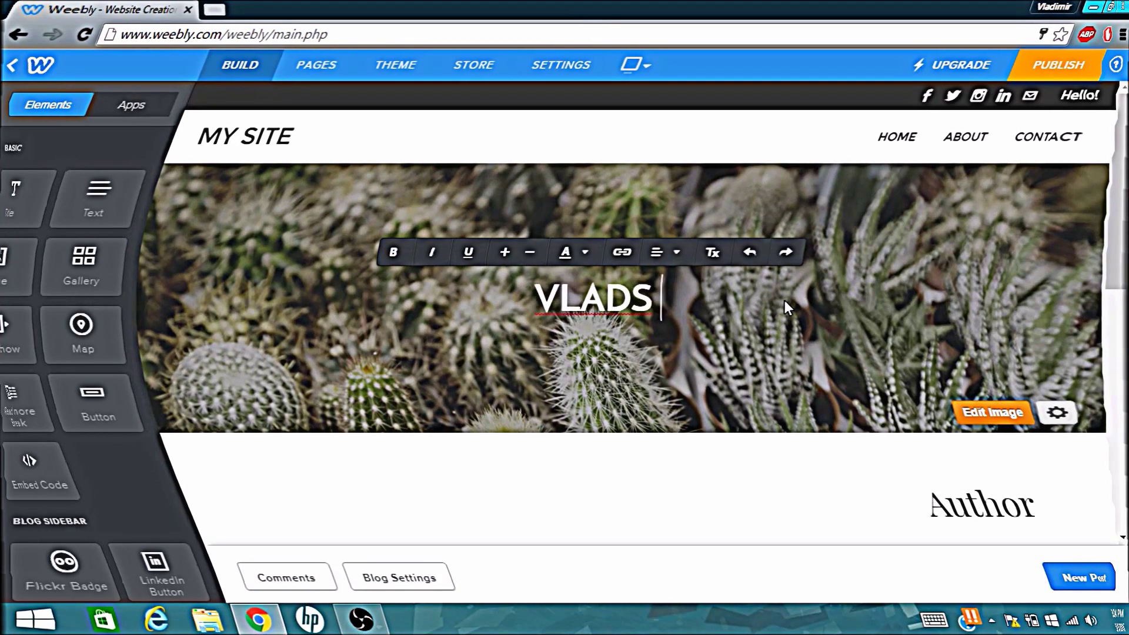
{"action": "type", "text": "VLOGS!!"}
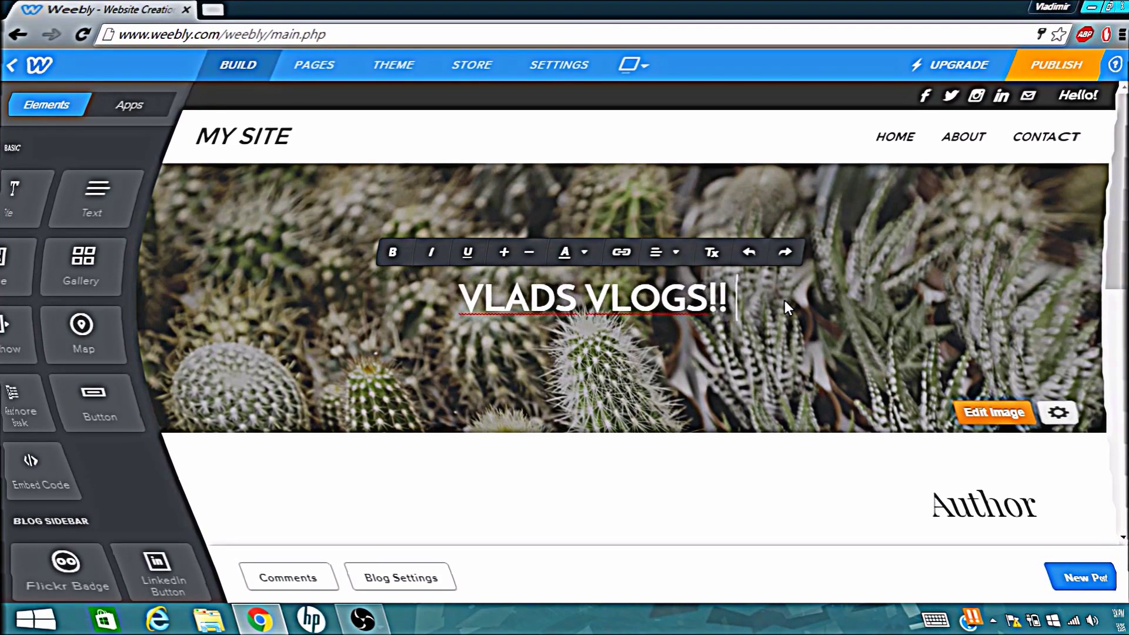
{"action": "key", "text": "Left"}
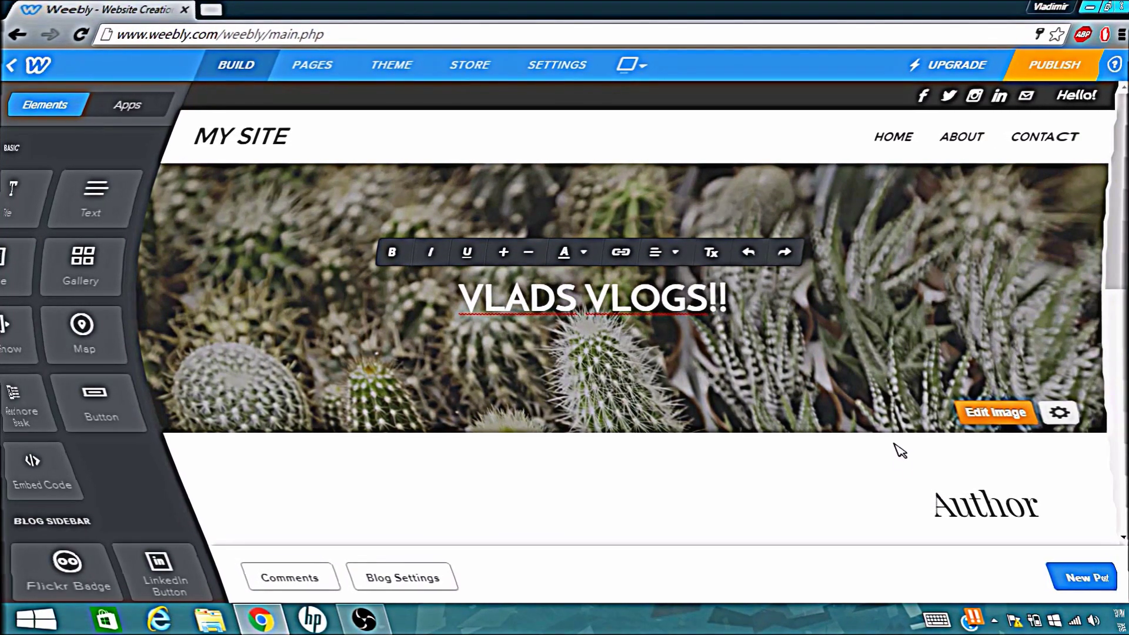
{"action": "scroll", "coordinate": [766, 467], "scroll_direction": "down", "scroll_amount": 1}
{"action": "scroll", "coordinate": [766, 467], "scroll_direction": "down", "scroll_amount": 5}
{"action": "scroll", "coordinate": [785, 445], "scroll_direction": "up", "scroll_amount": 3}
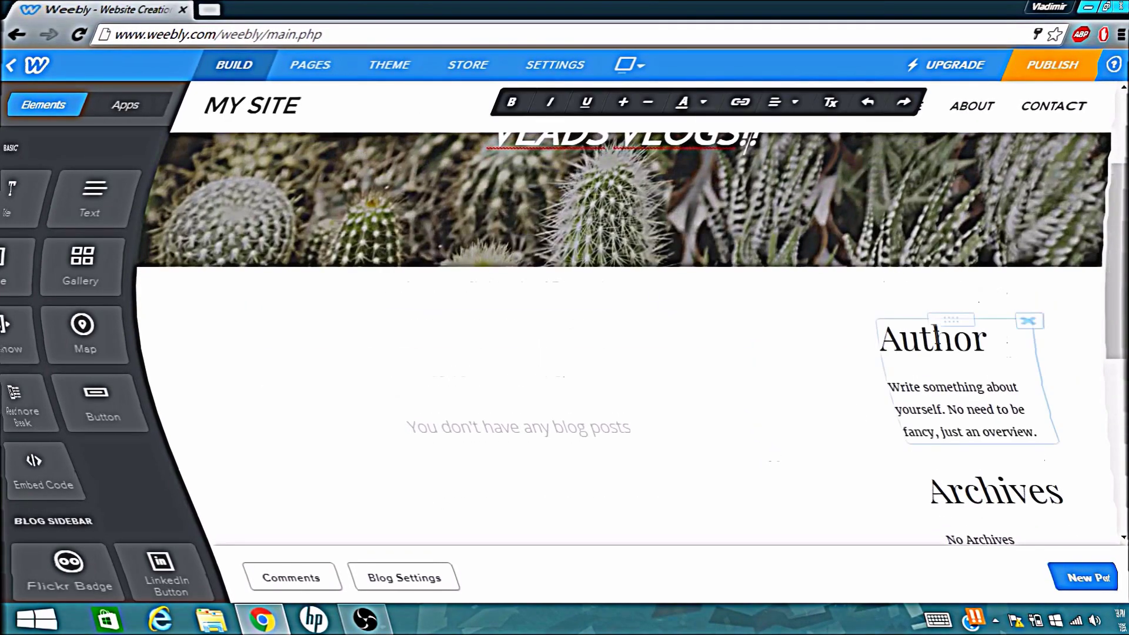
{"action": "left_click", "coordinate": [937, 339]}
Rename the sidebar author to 'Vlad K.' and fix the bio's spelling of 'consume'
{"action": "left_click_drag", "start_coordinate": [903, 336], "coordinate": [880, 338]}
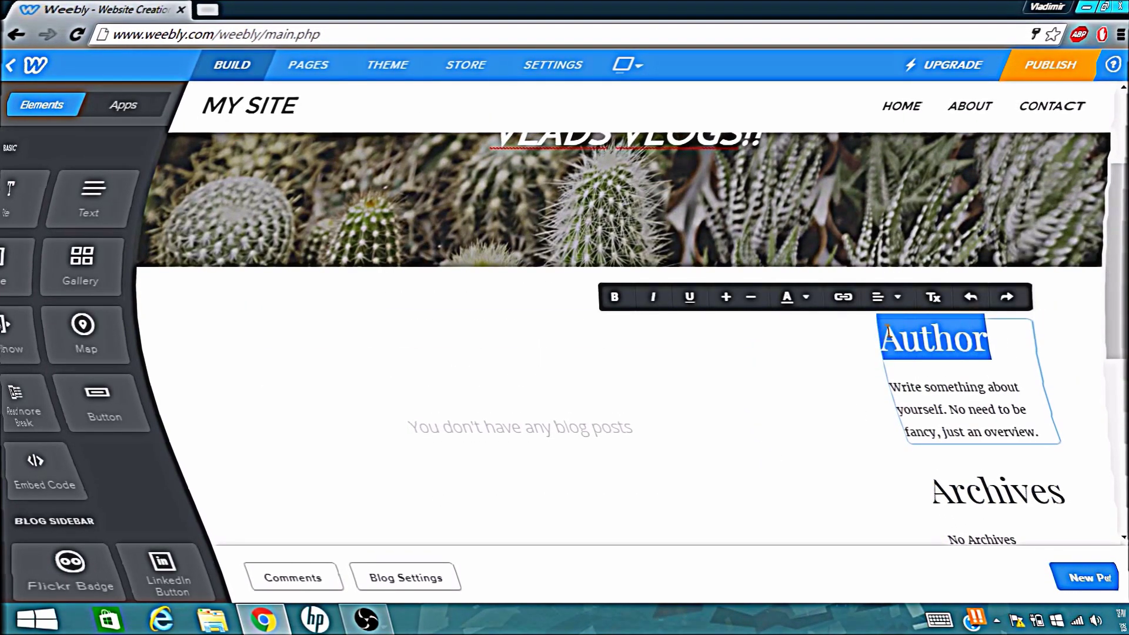
{"action": "type", "text": "Vlad K."}
{"action": "left_click", "coordinate": [903, 405]}
{"action": "type", "text": "I make things that people cosume"}
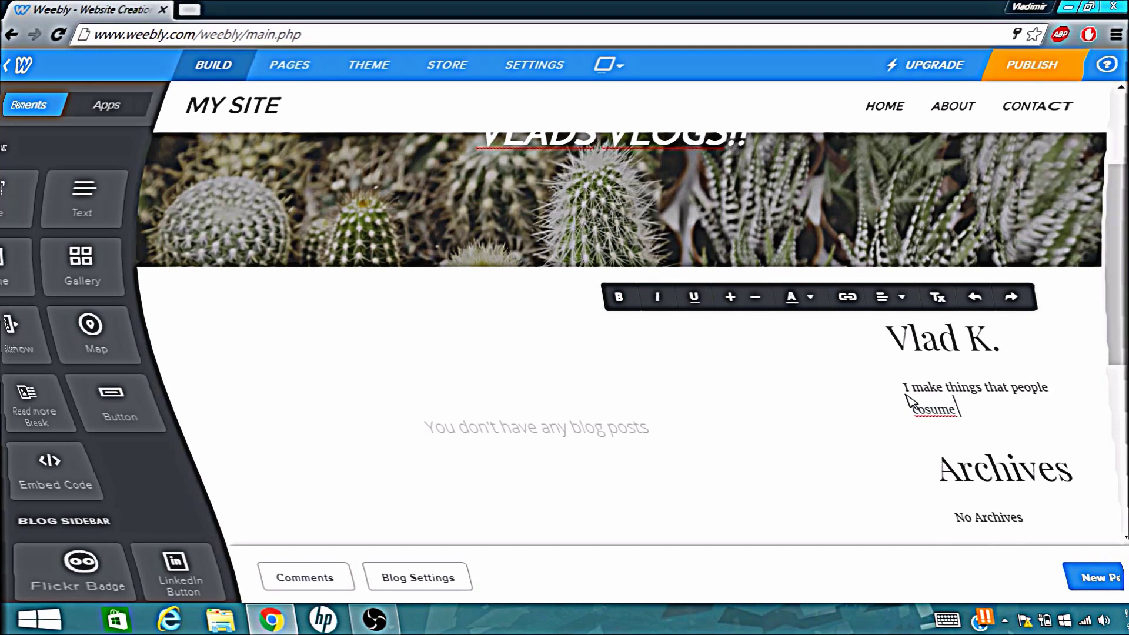
{"action": "right_click", "coordinate": [952, 411]}
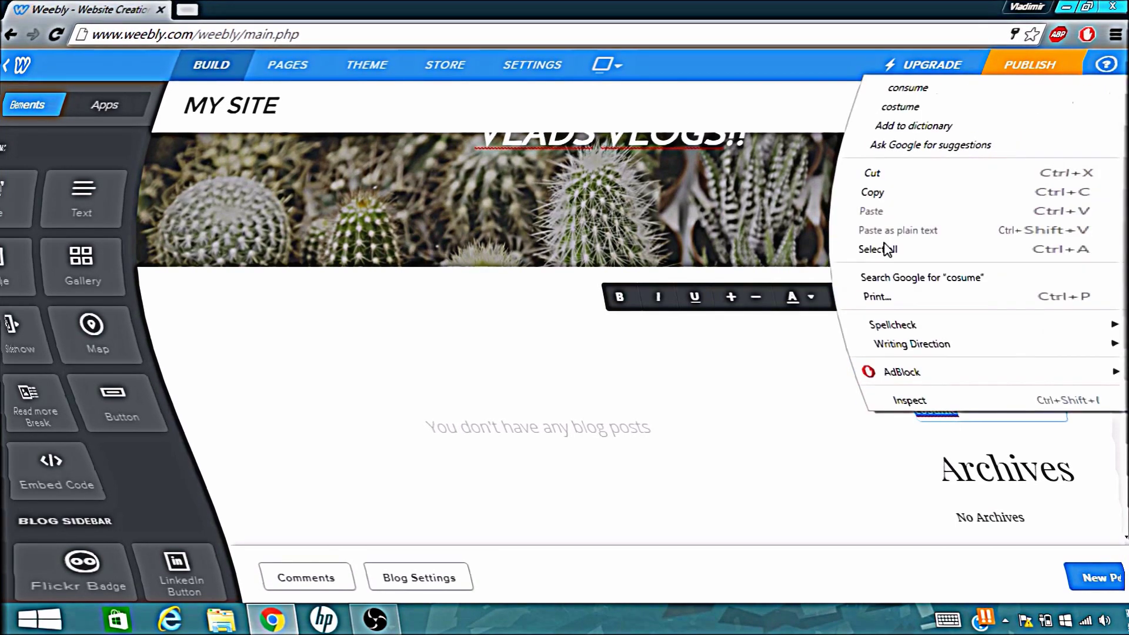
{"action": "left_click", "coordinate": [950, 85]}
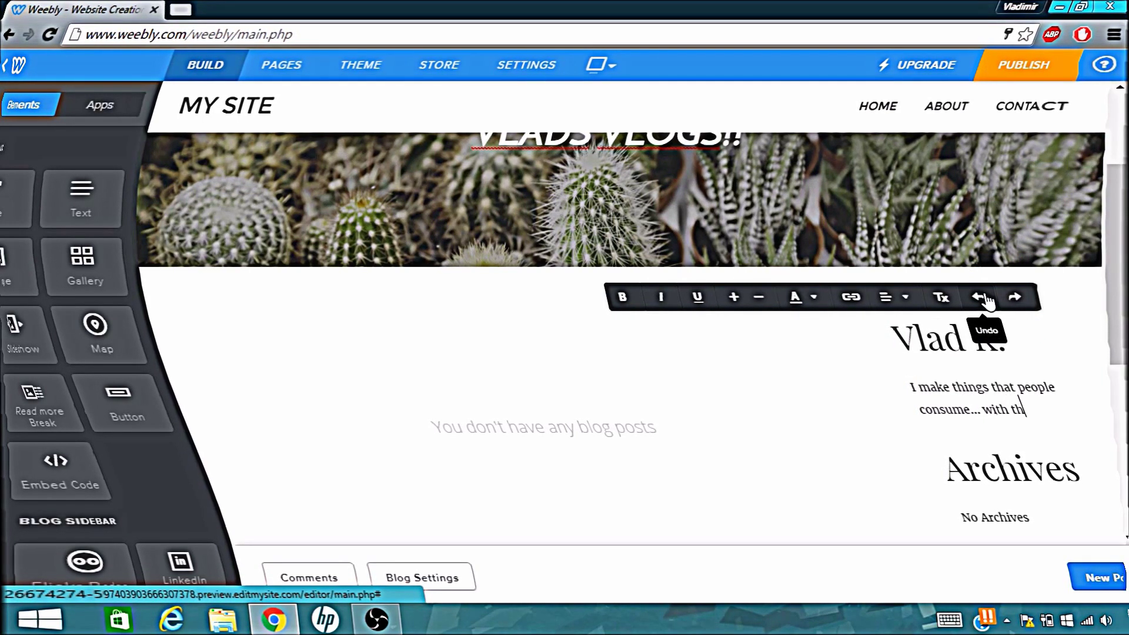
{"action": "type", "text": "eir minds."}
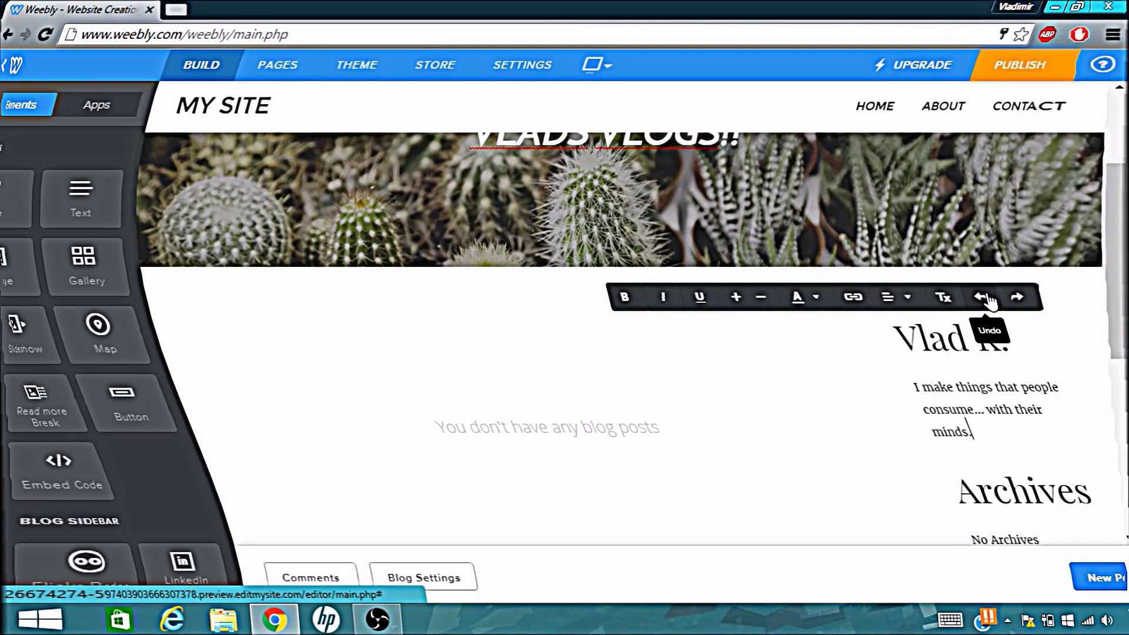
{"action": "scroll", "coordinate": [1058, 385], "scroll_direction": "down", "scroll_amount": 1}
{"action": "scroll", "coordinate": [1033, 404], "scroll_direction": "down", "scroll_amount": 2}
{"action": "scroll", "coordinate": [1033, 421], "scroll_direction": "down", "scroll_amount": 3}
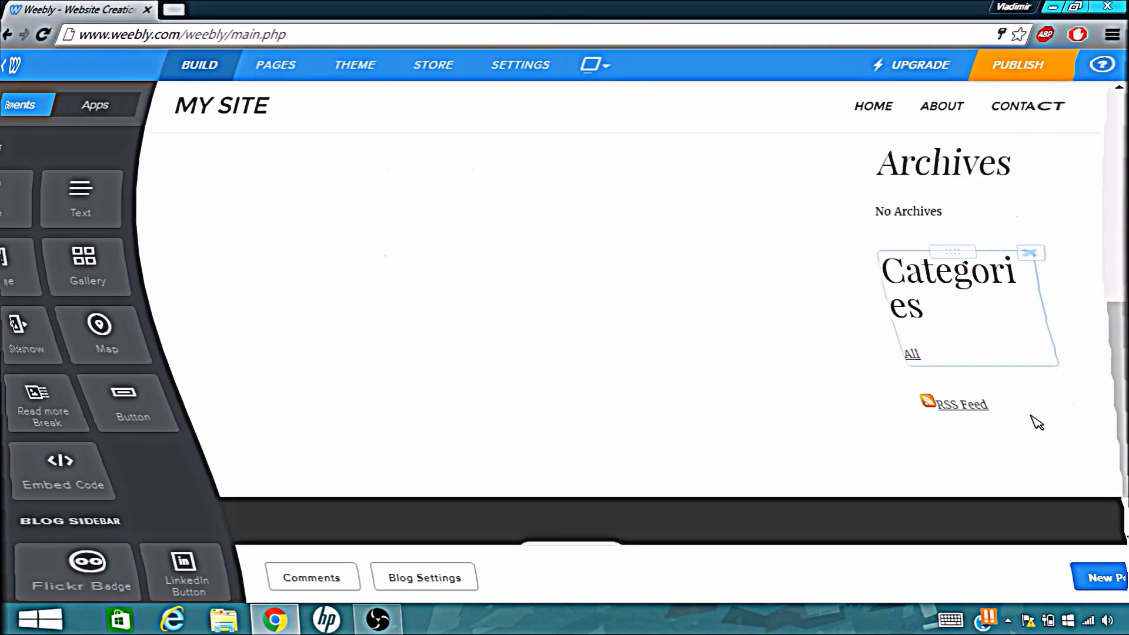
{"action": "scroll", "coordinate": [985, 327], "scroll_direction": "up", "scroll_amount": 5}
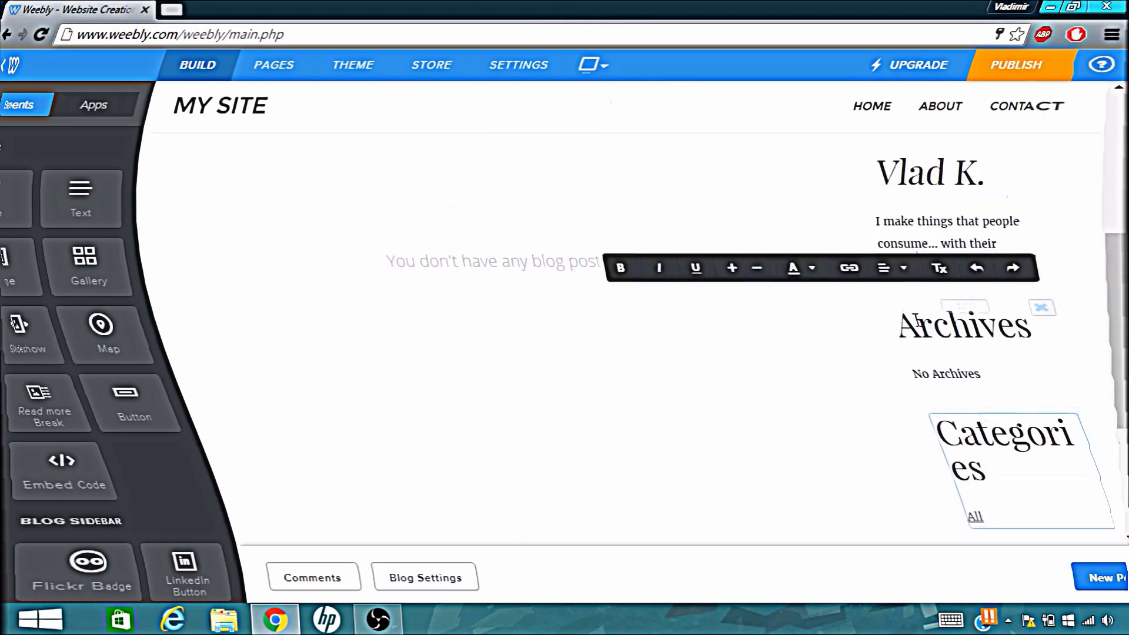
{"action": "left_click", "coordinate": [893, 298]}
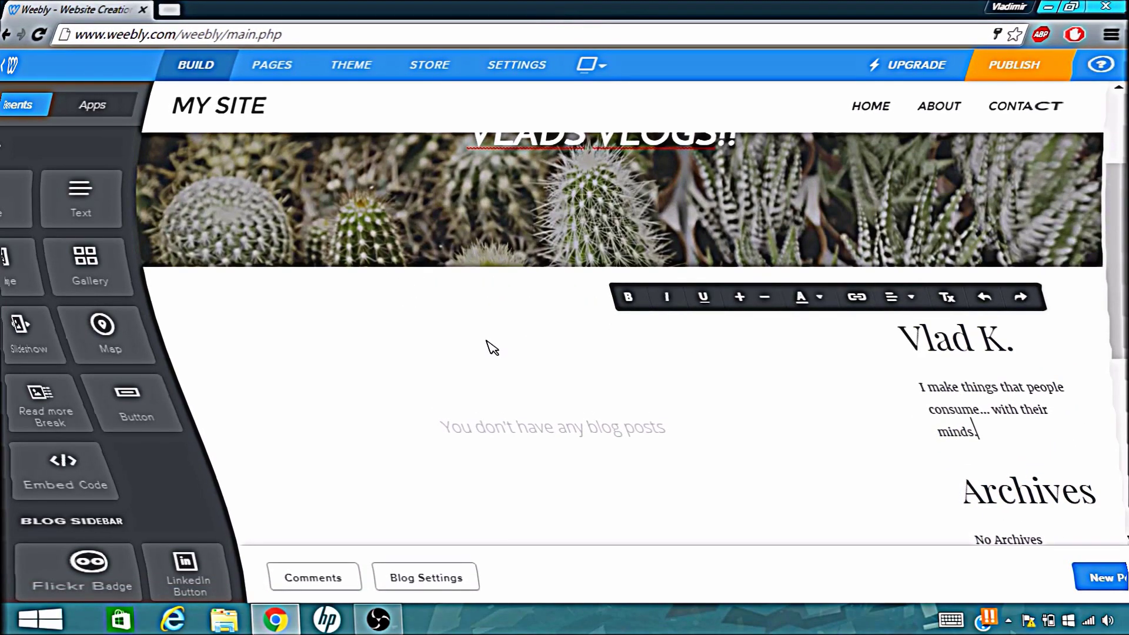
{"action": "left_click_drag", "start_coordinate": [14, 197], "coordinate": [378, 353]}
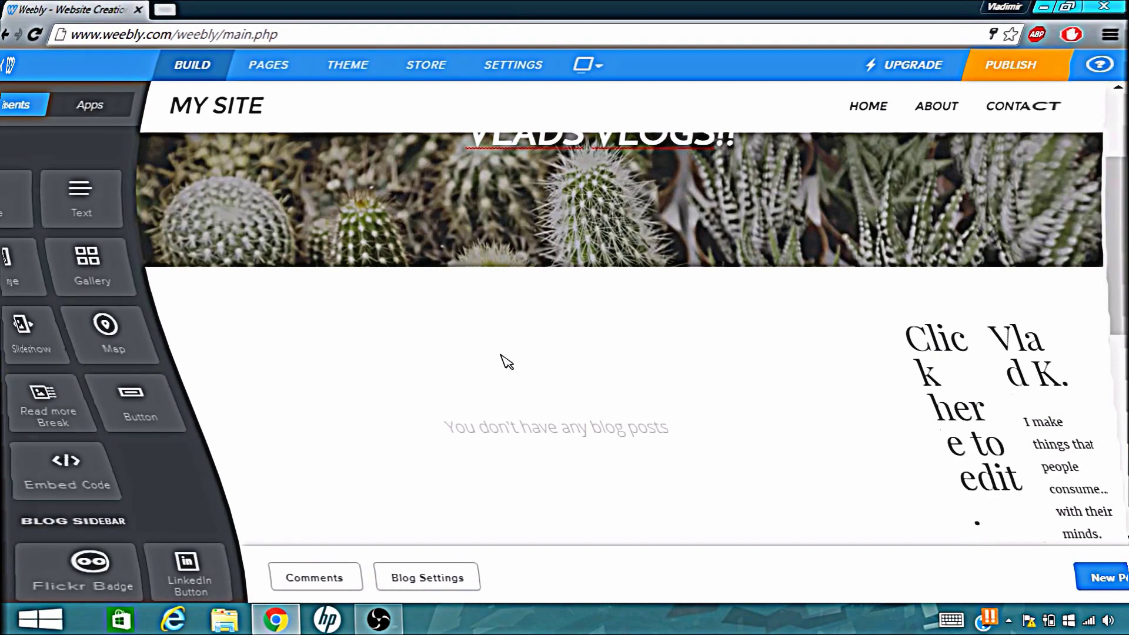
{"action": "scroll", "coordinate": [931, 449], "scroll_direction": "down", "scroll_amount": 3}
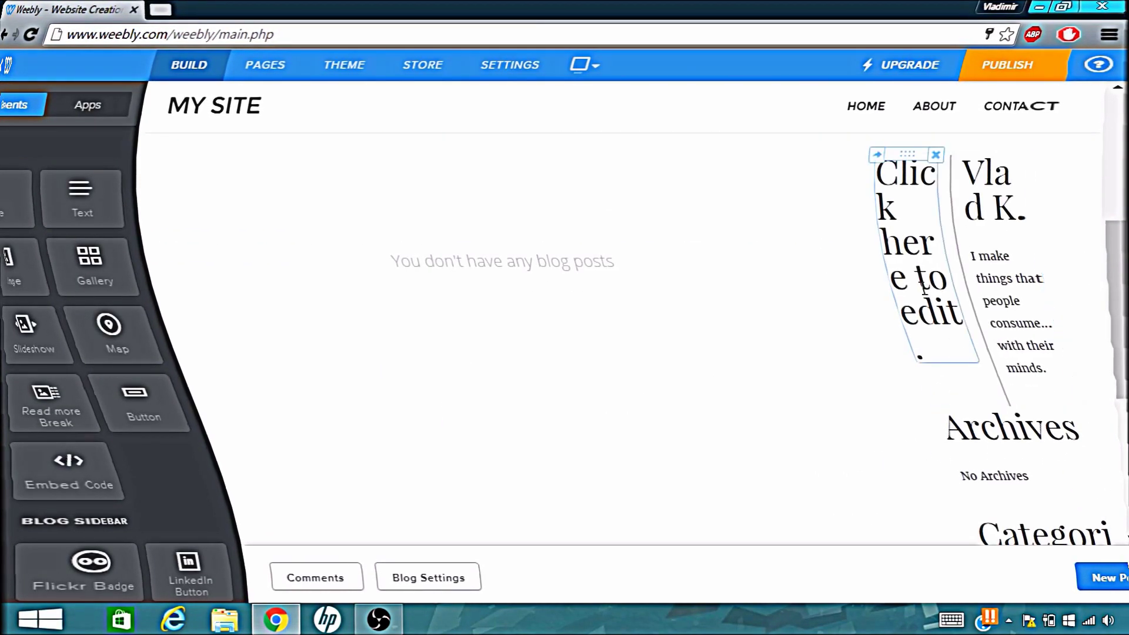
{"action": "left_click", "coordinate": [935, 158]}
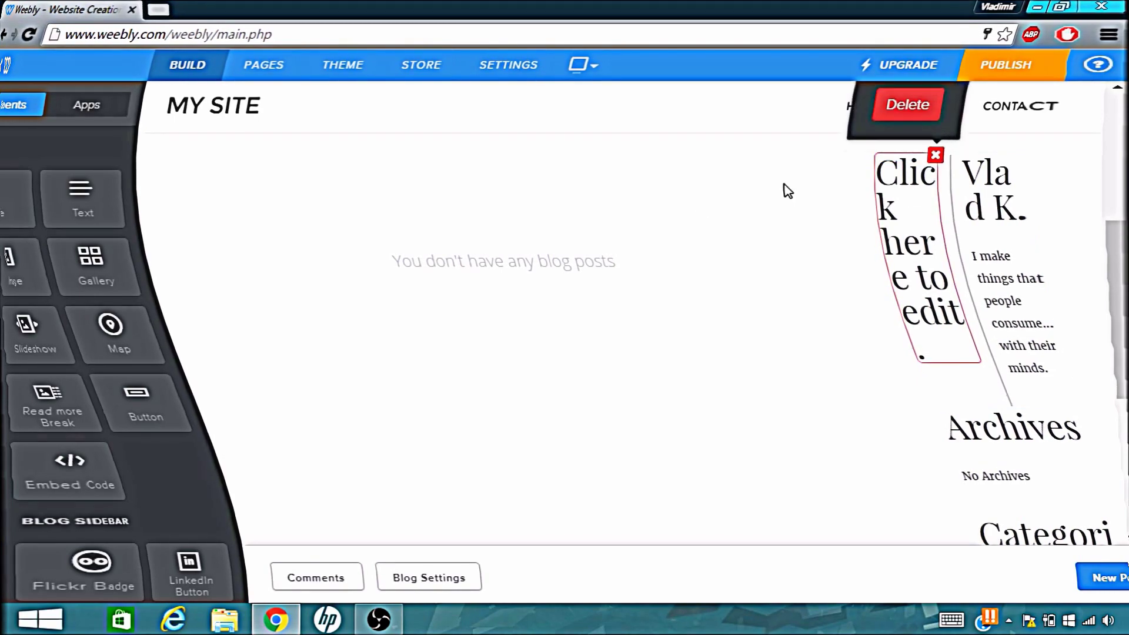
{"action": "left_click", "coordinate": [912, 106]}
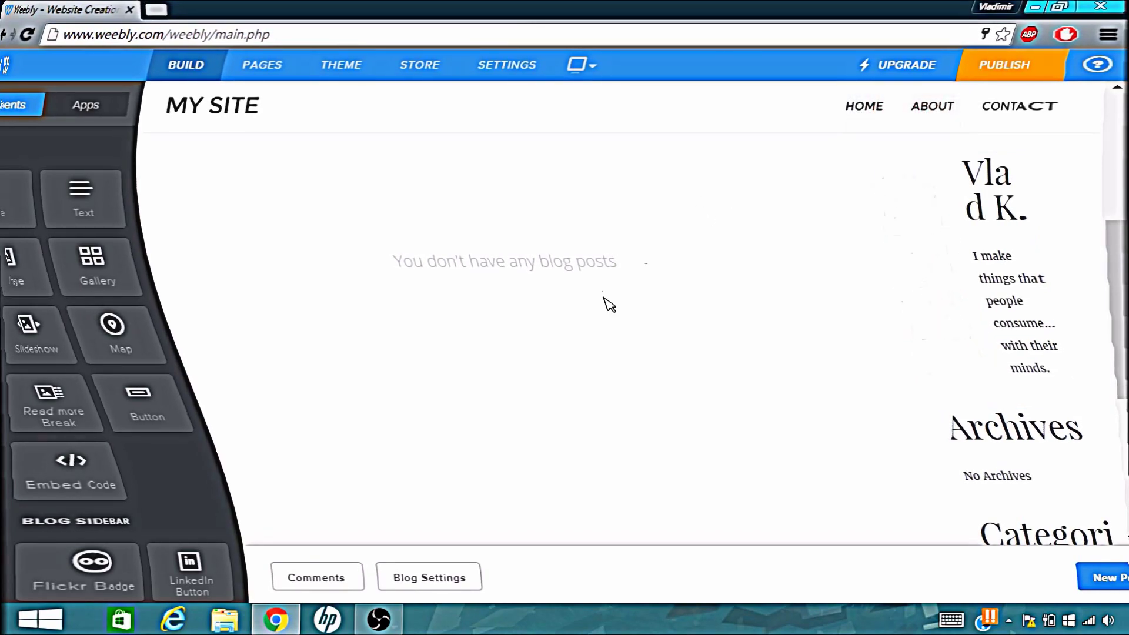
{"action": "scroll", "coordinate": [594, 460], "scroll_direction": "down", "scroll_amount": 2}
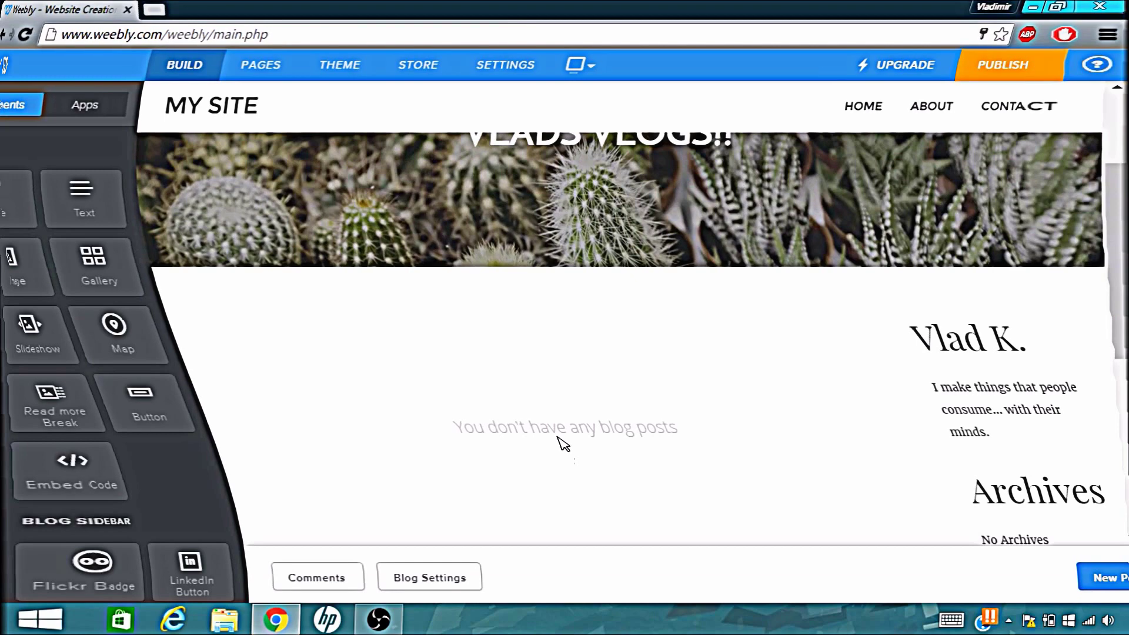
{"action": "scroll", "coordinate": [562, 444], "scroll_direction": "down", "scroll_amount": 2}
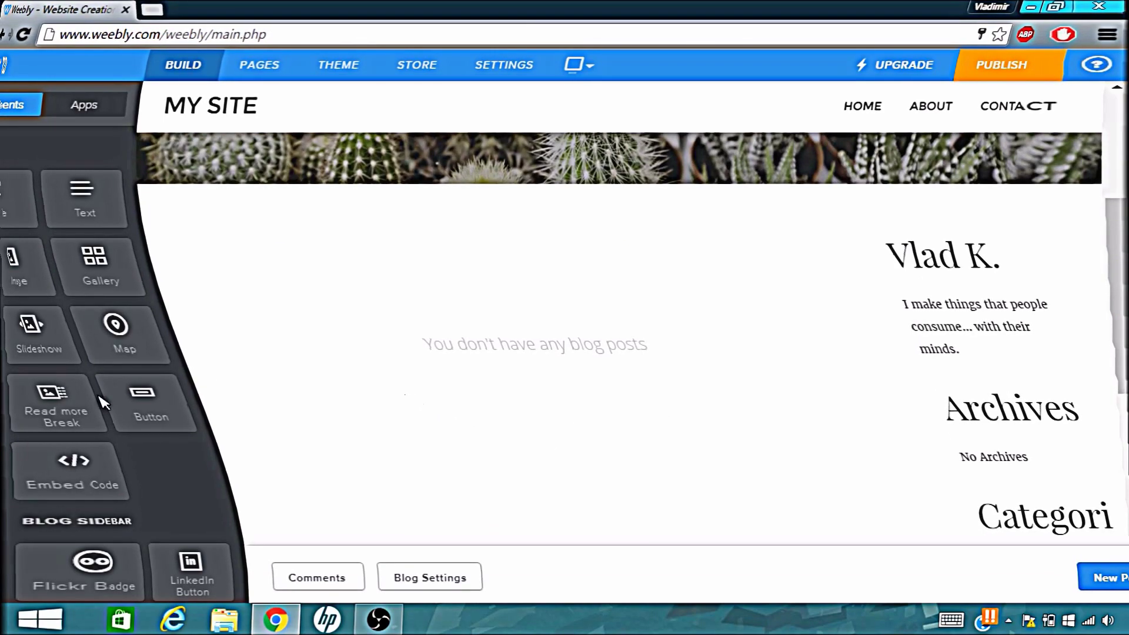
{"action": "mouse_move", "coordinate": [61, 391]}
{"action": "left_mouse_down"}
{"action": "mouse_move", "coordinate": [79, 372]}
{"action": "mouse_move", "coordinate": [82, 382]}
{"action": "left_mouse_up"}
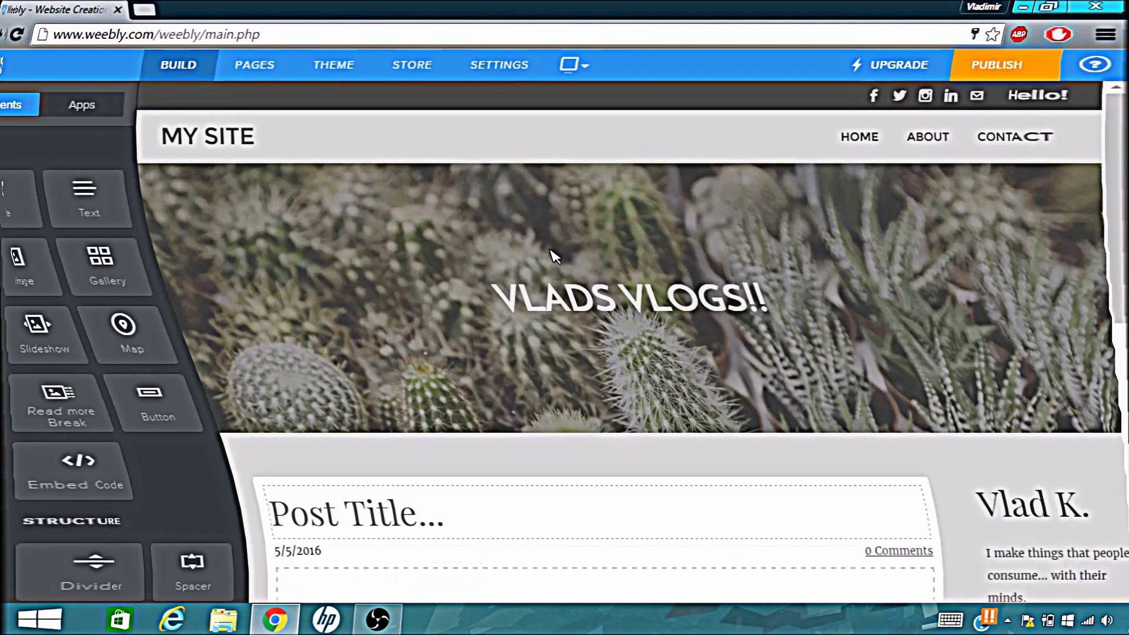
Title the new post 'First Blog/Vlog'
{"action": "left_click", "coordinate": [529, 500]}
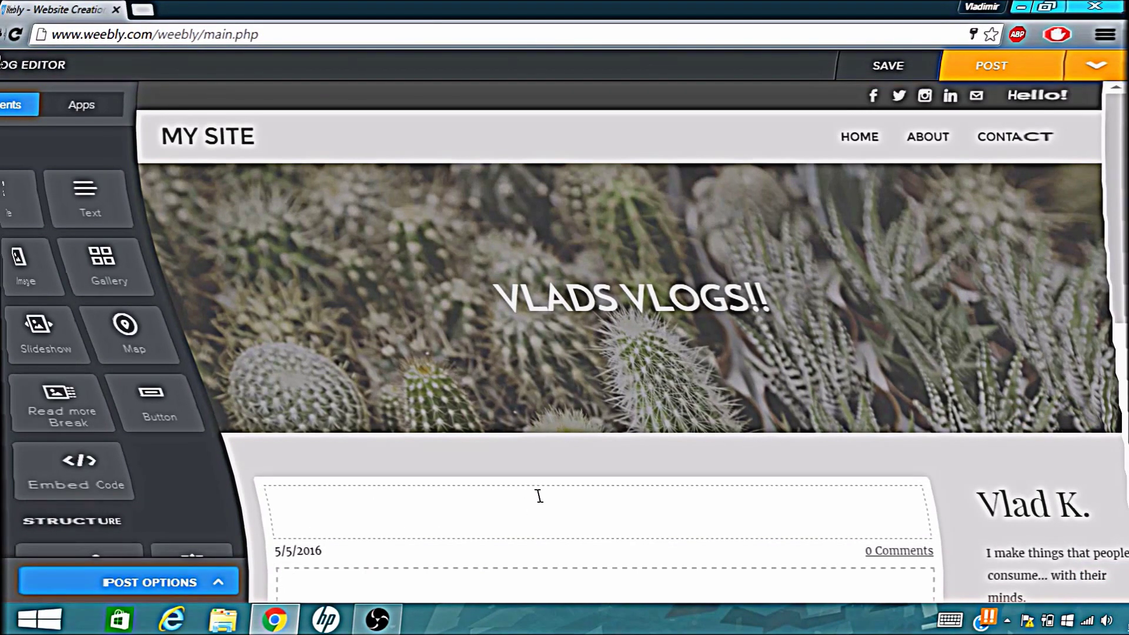
{"action": "type", "text": "Vl"}
{"action": "key", "text": "BackSpace"}
{"action": "key", "text": "BackSpace"}
{"action": "type", "text": "First"}
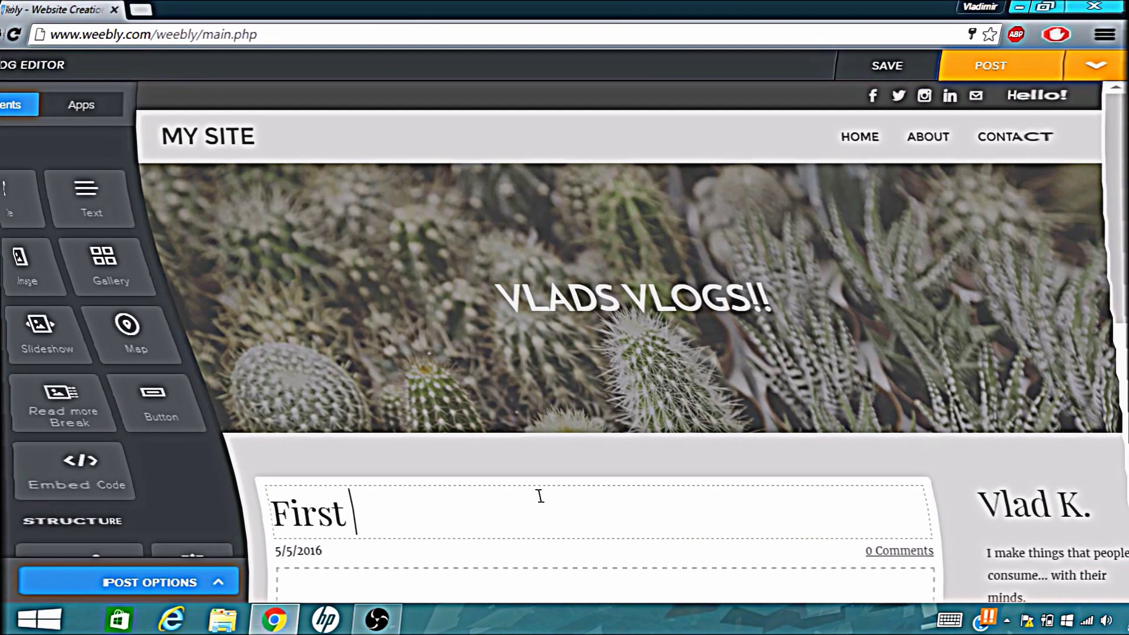
{"action": "type", "text": " Blog?"}
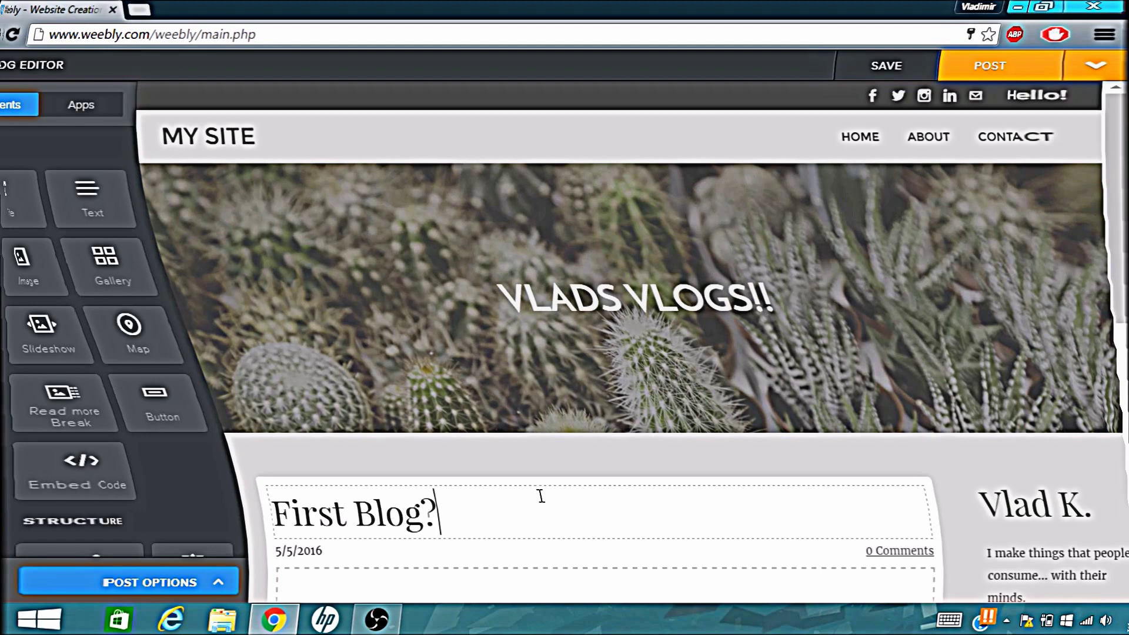
{"action": "key", "text": "BackSpace"}
{"action": "type", "text": "/Vlo"}
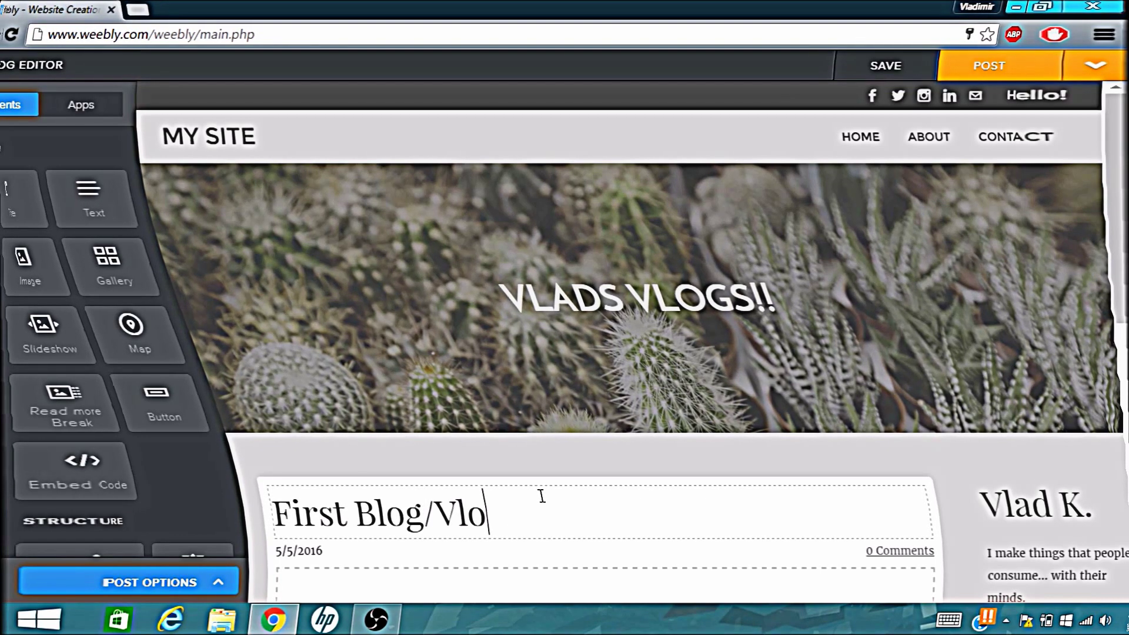
{"action": "type", "text": "g"}
Drag a Text element into the post body
{"action": "scroll", "coordinate": [320, 494], "scroll_direction": "down", "scroll_amount": 4}
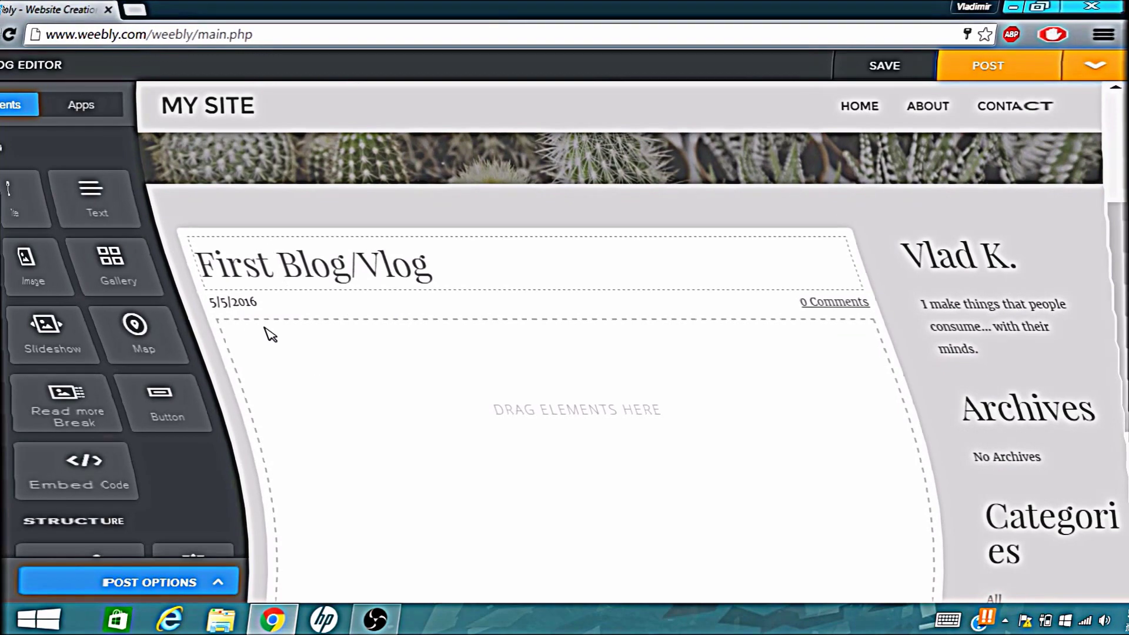
{"action": "scroll", "coordinate": [449, 416], "scroll_direction": "down", "scroll_amount": 3}
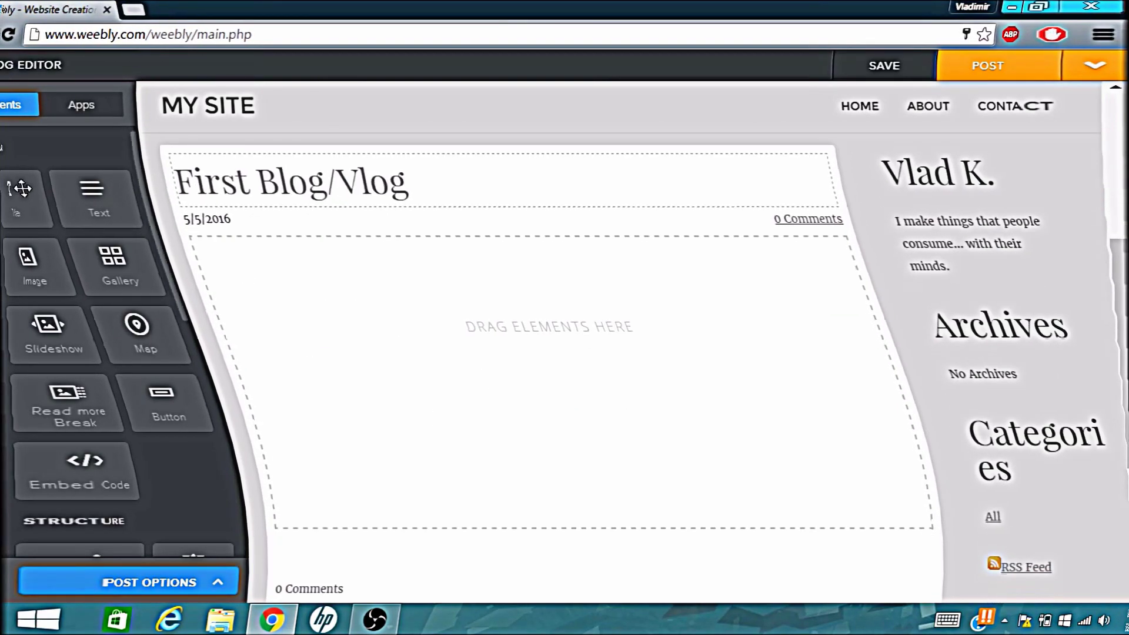
{"action": "mouse_move", "coordinate": [92, 197]}
{"action": "left_mouse_down"}
{"action": "mouse_move", "coordinate": [300, 287]}
{"action": "mouse_move", "coordinate": [348, 285]}
{"action": "left_mouse_up"}
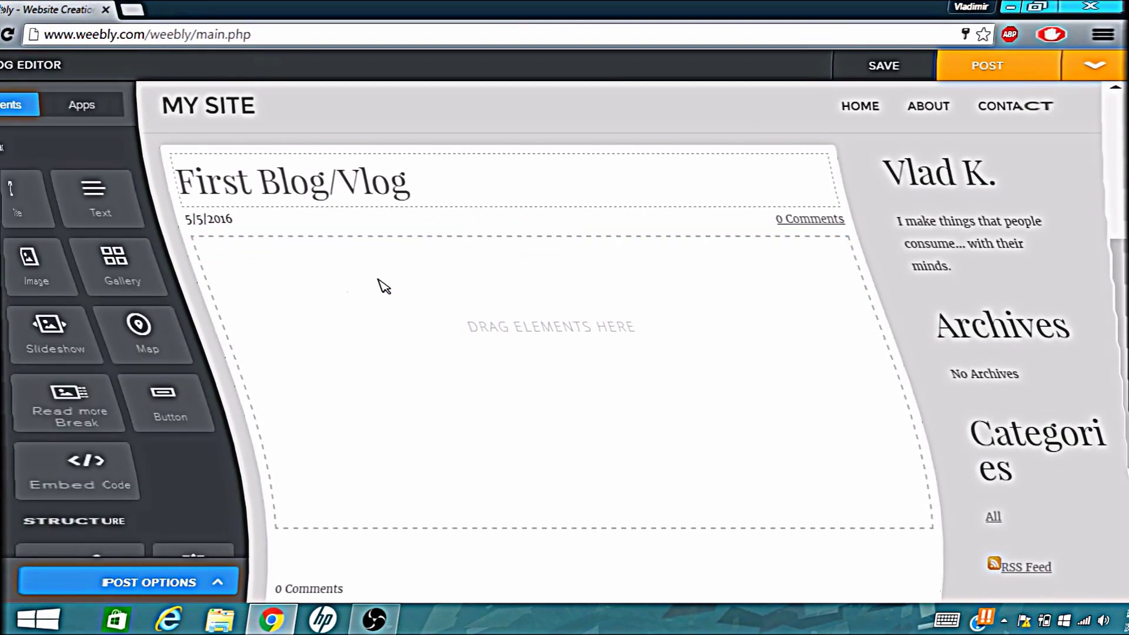
Place the cursor in the post's new text block to write the intro greeting
{"action": "left_click", "coordinate": [393, 252]}
{"action": "type", "text": "Hey guys, its me, Vlad. I've must have called a thousand times. Ik I've never listened to that song before. Anywho, this is my blig"}
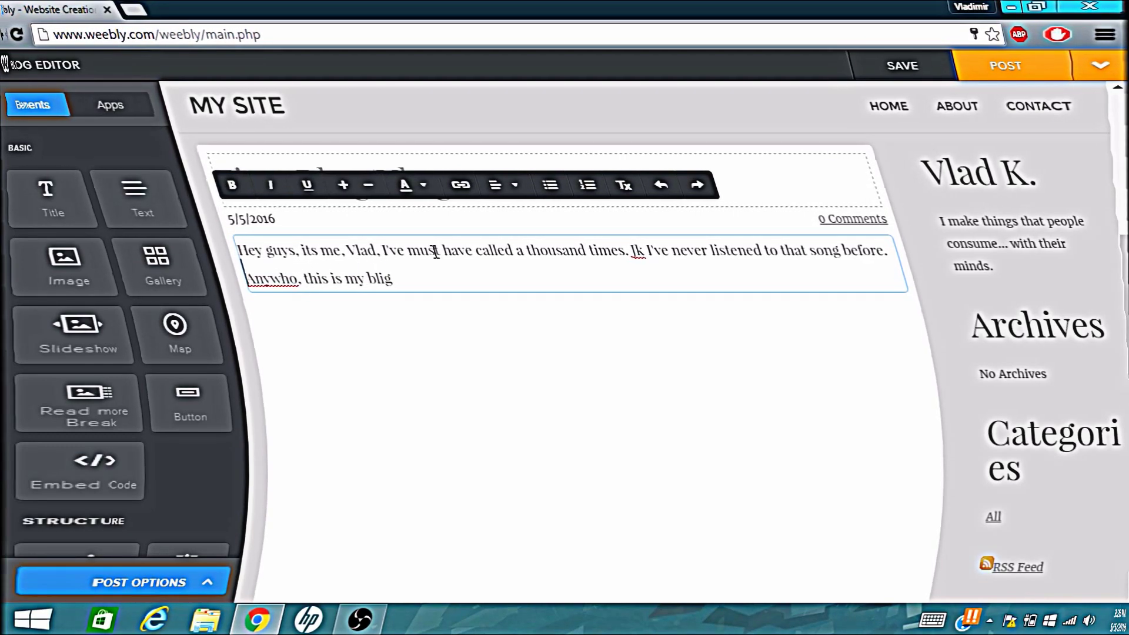
Correct the spelling of 'thats', 'alleteration' and 'perposose' in the post body, and review 'Anywho'
{"action": "right_click", "coordinate": [283, 281]}
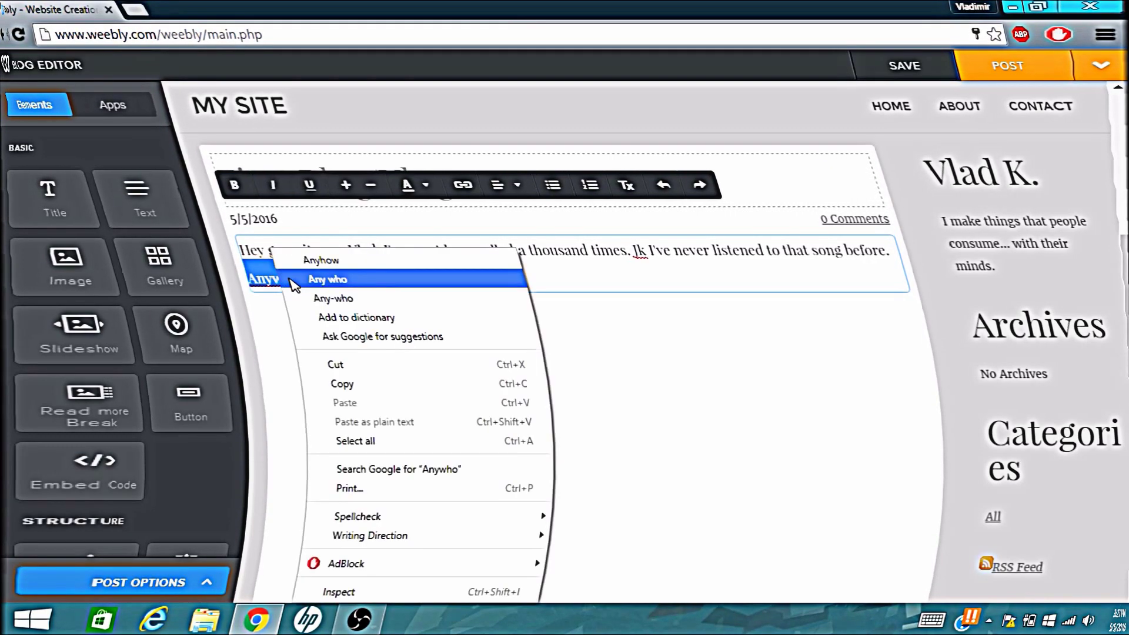
{"action": "key", "text": "Escape"}
{"action": "type", "text": ", this is my blog thats really what"}
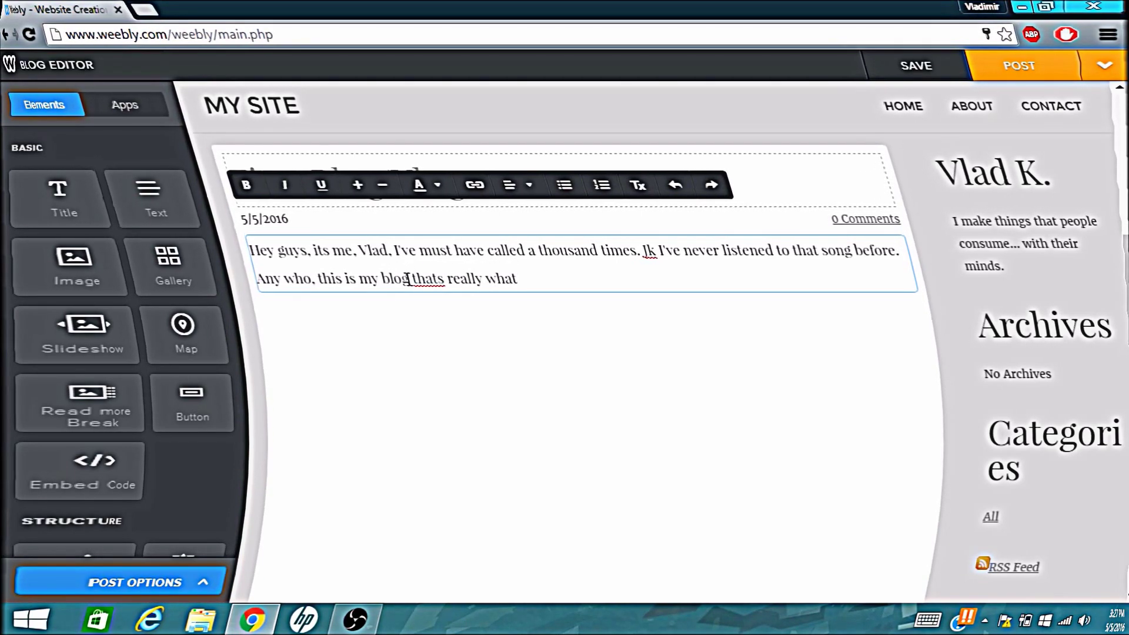
{"action": "right_click", "coordinate": [437, 281]}
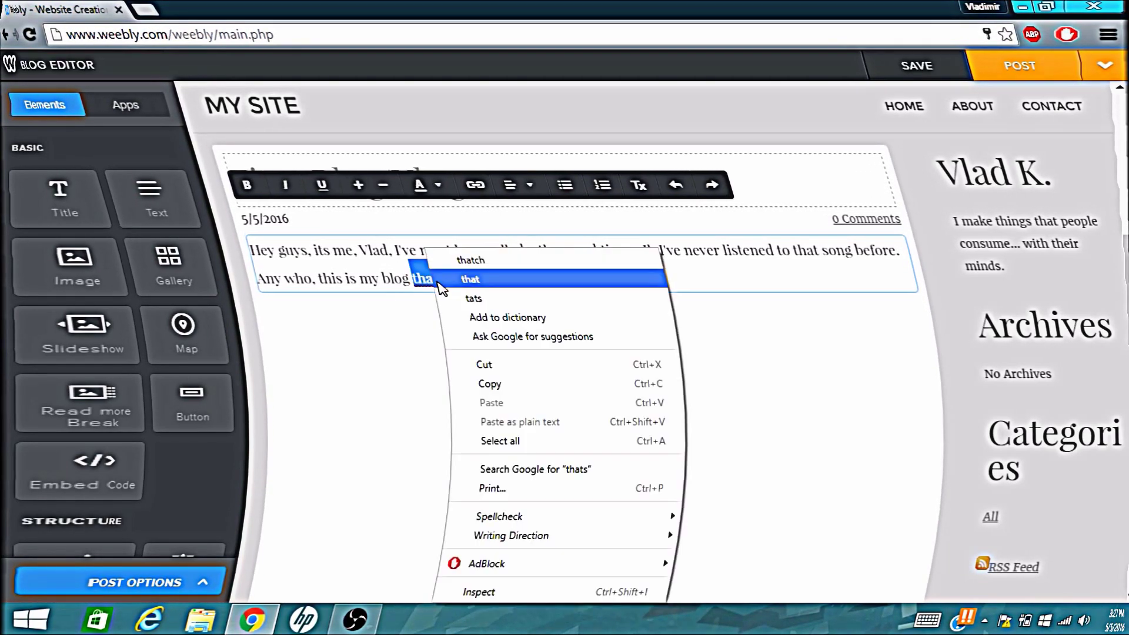
{"action": "left_click", "coordinate": [501, 280]}
{"action": "type", "text": "I really want to call a vlog. For alleteration perposose of course."}
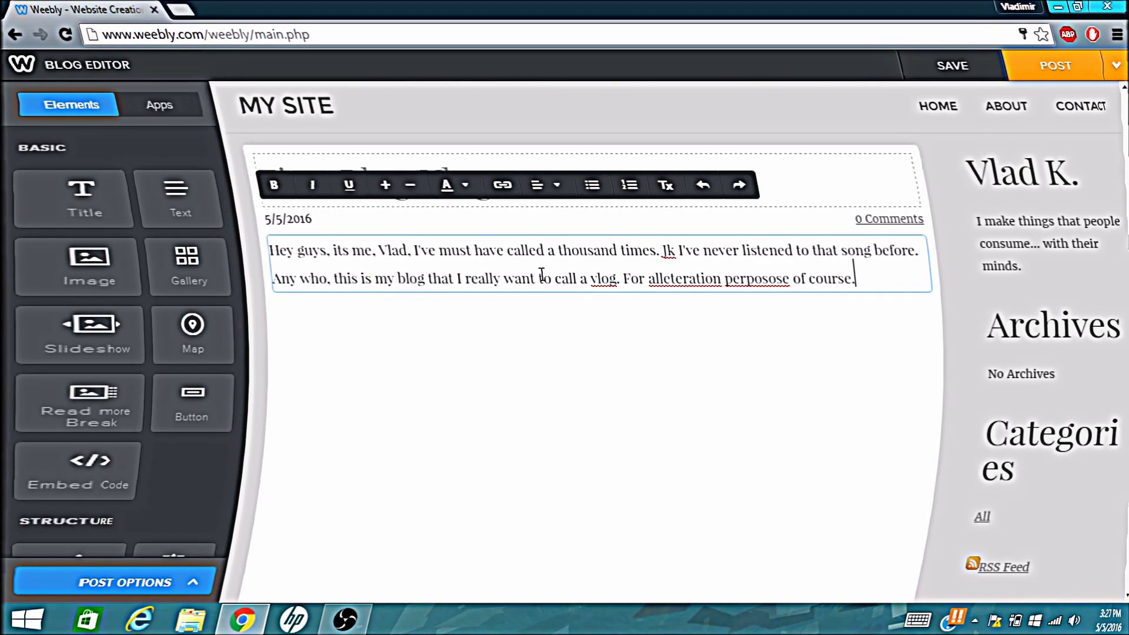
{"action": "right_click", "coordinate": [698, 278]}
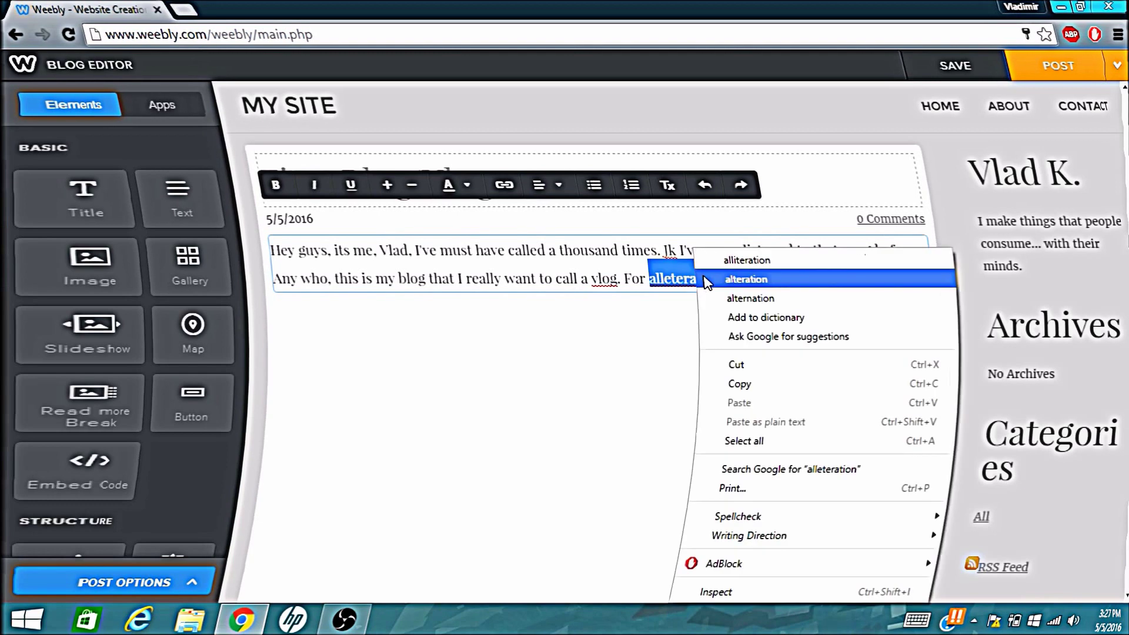
{"action": "left_click", "coordinate": [747, 272]}
{"action": "right_click", "coordinate": [770, 278]}
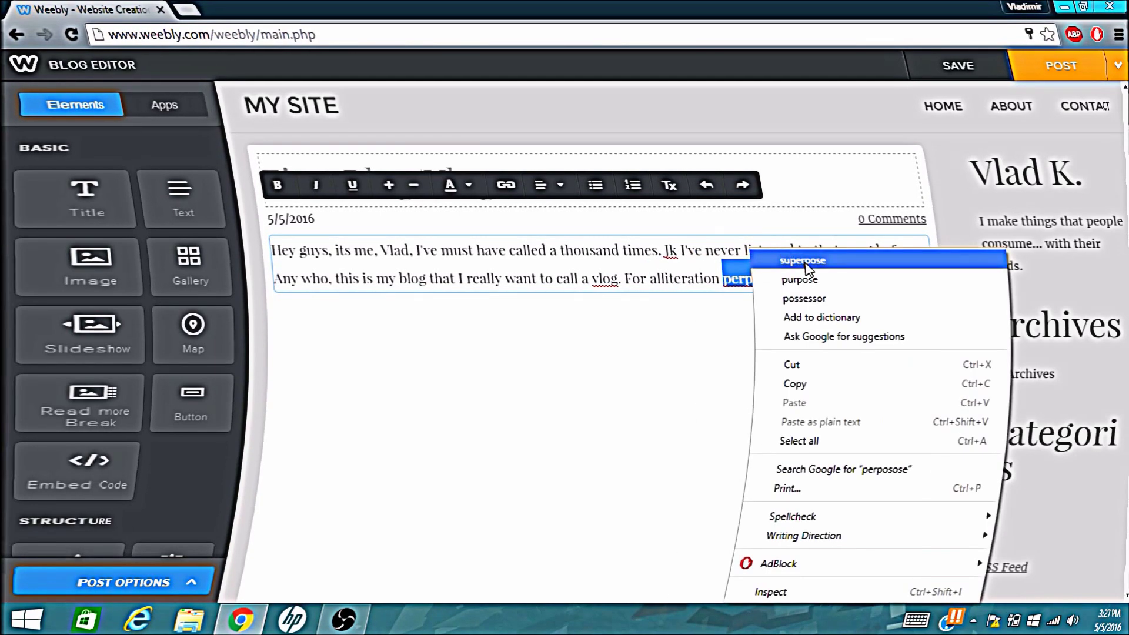
{"action": "left_click", "coordinate": [826, 280]}
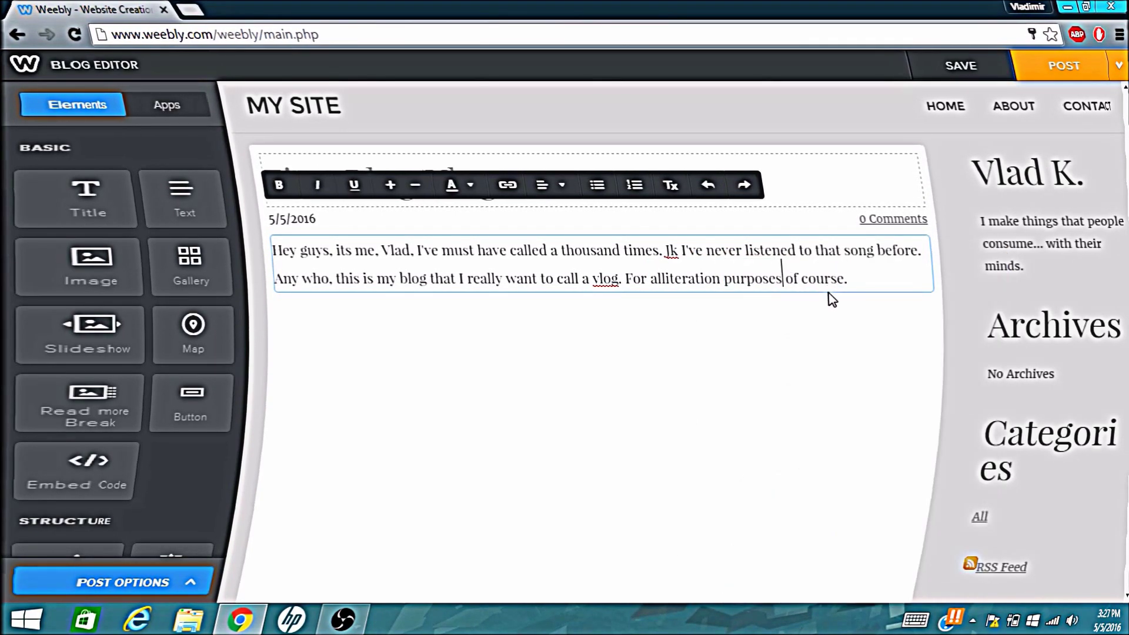
Complete the text with 'Just kidding.. :P' and remove the stray '>'
{"action": "left_click", "coordinate": [756, 333]}
{"action": "left_click", "coordinate": [677, 250]}
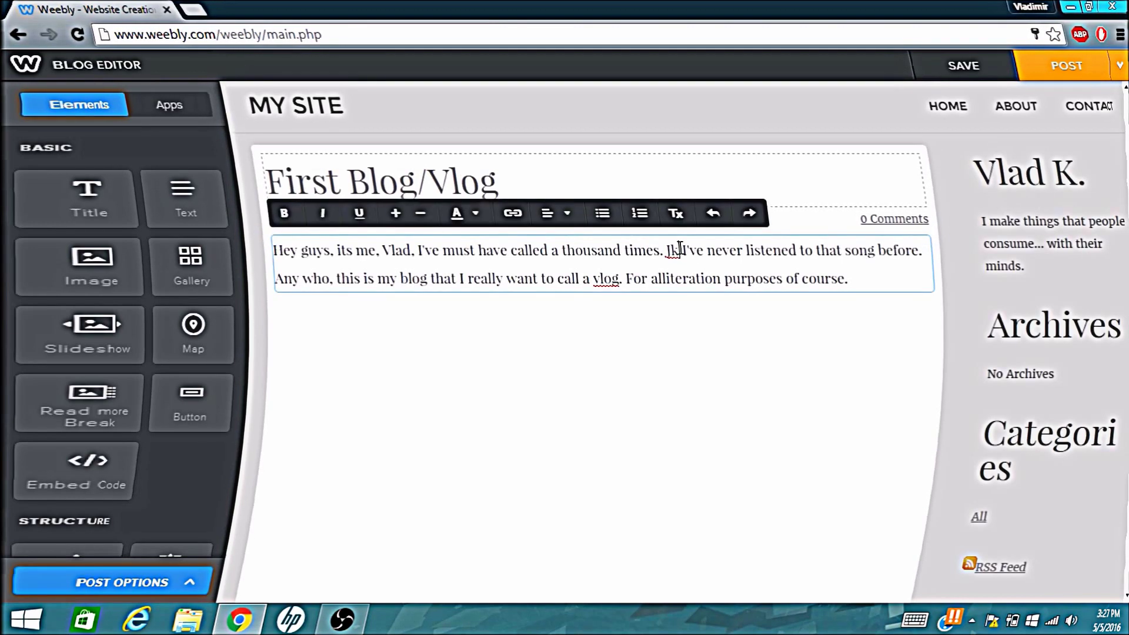
{"action": "type", "text": "ust kid"}
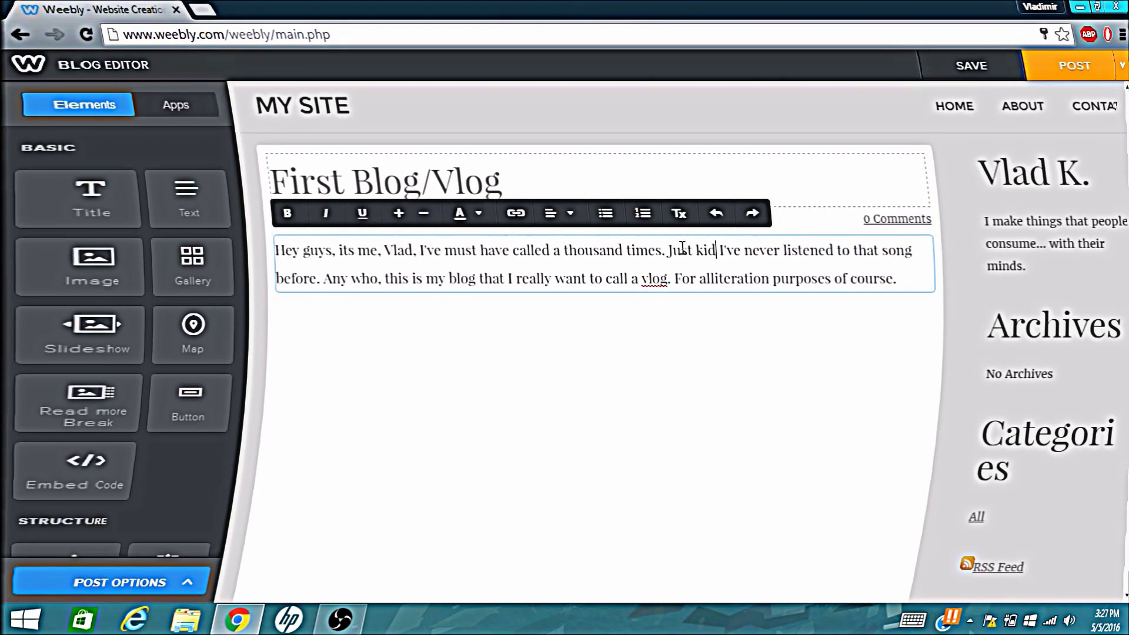
{"action": "type", "text": "ng"}
{"action": "right_click", "coordinate": [710, 347]}
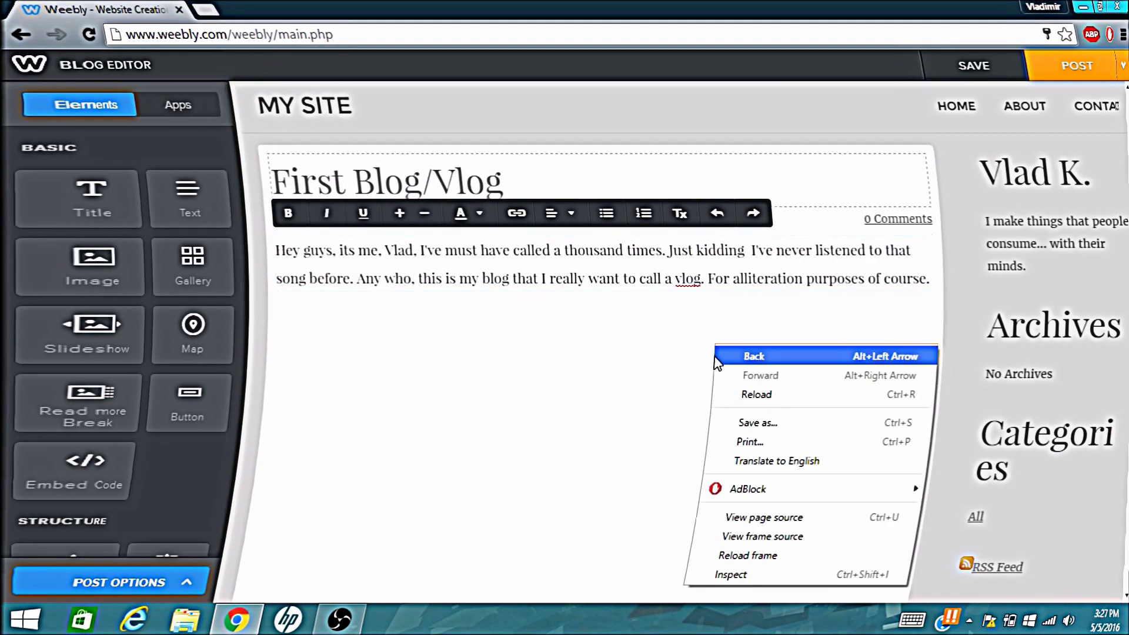
{"action": "left_click", "coordinate": [703, 334]}
{"action": "left_click", "coordinate": [749, 251]}
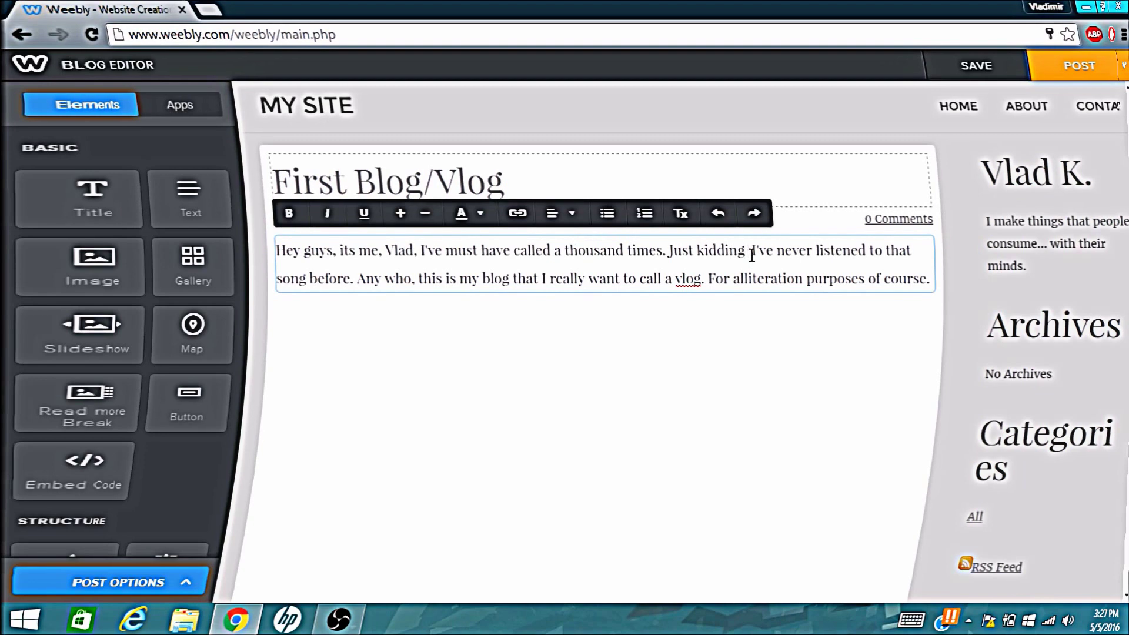
{"action": "type", "text": ","}
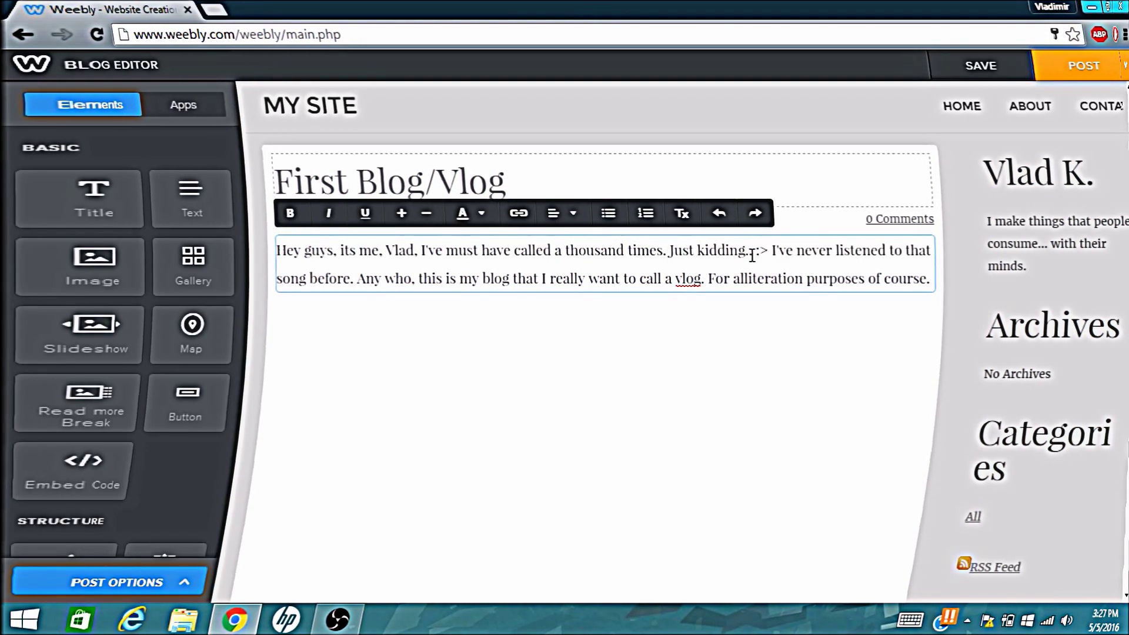
{"action": "type", "text": "P"}
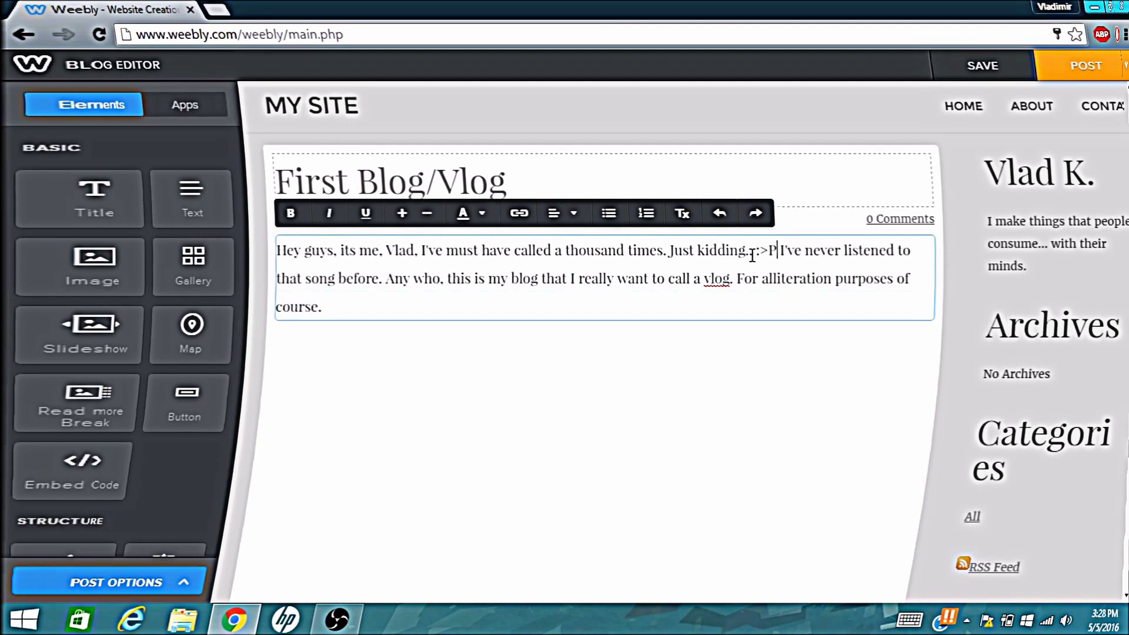
{"action": "key", "text": "BackSpace"}
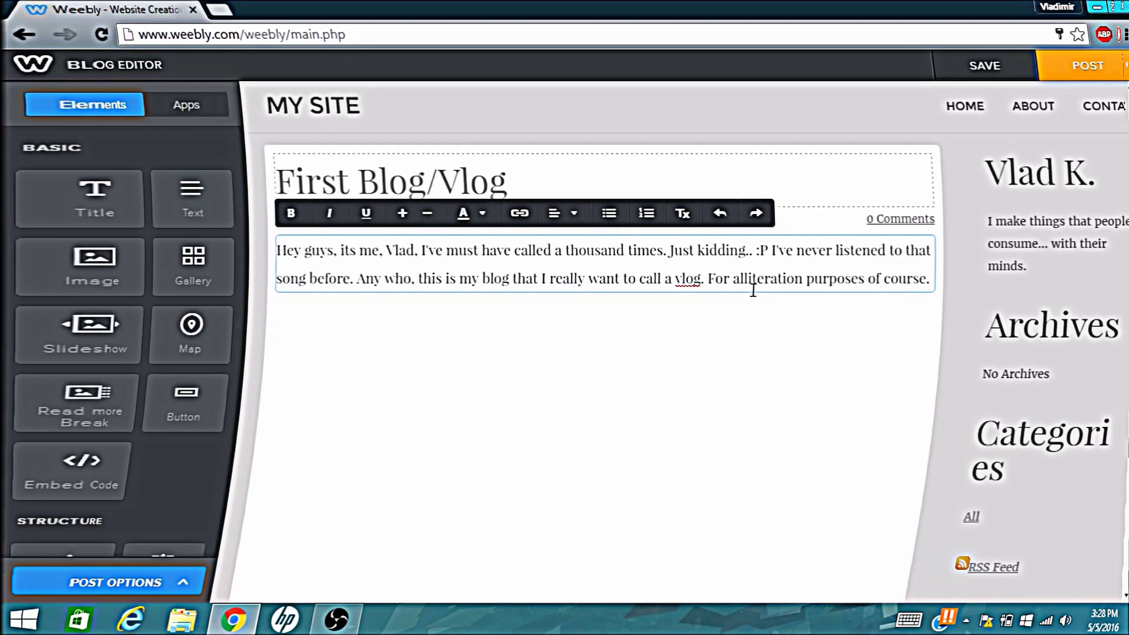
{"action": "left_click", "coordinate": [753, 300]}
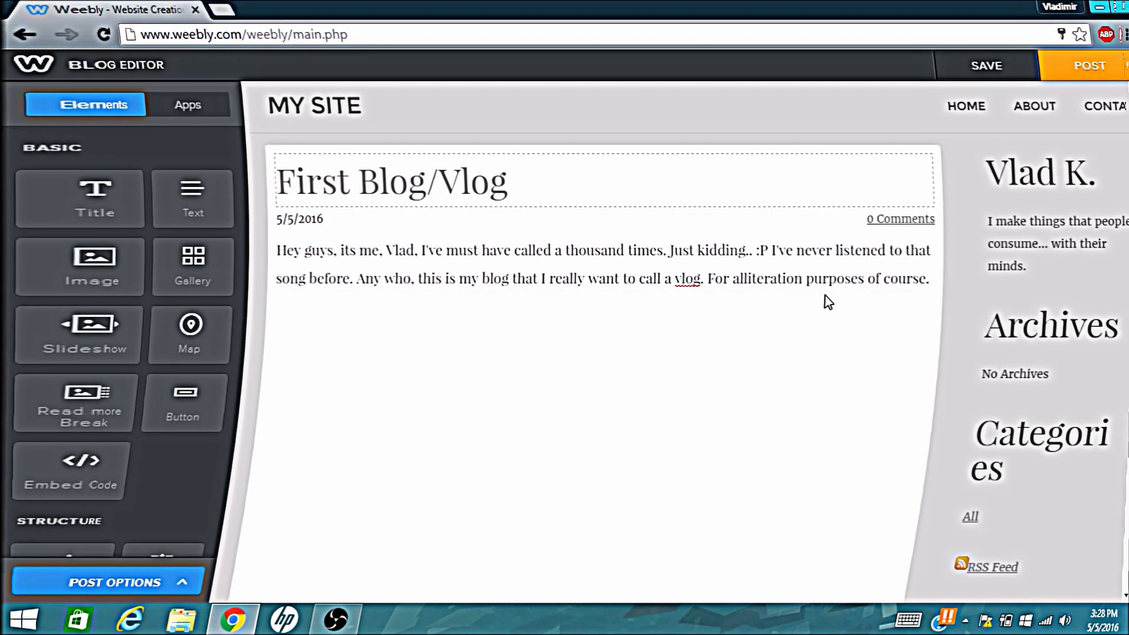
Post 'First Blog/Vlog' to the blog and dismiss the 'Blog Post Added' notice
{"action": "scroll", "coordinate": [886, 329], "scroll_direction": "down", "scroll_amount": 4}
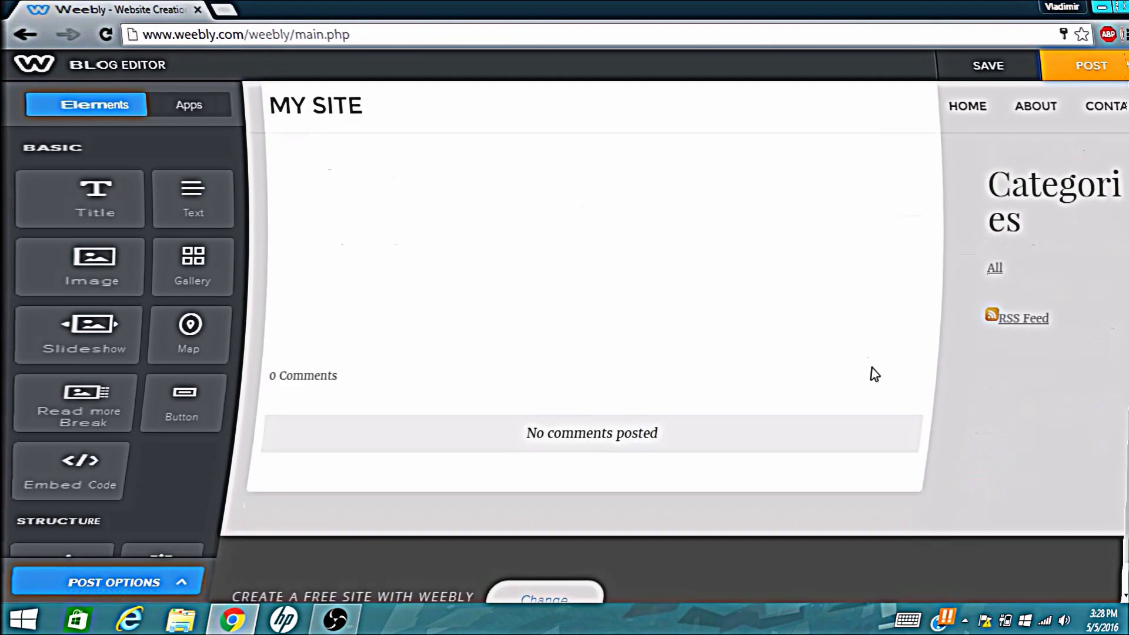
{"action": "scroll", "coordinate": [920, 347], "scroll_direction": "up", "scroll_amount": 3}
{"action": "scroll", "coordinate": [920, 347], "scroll_direction": "up", "scroll_amount": 3}
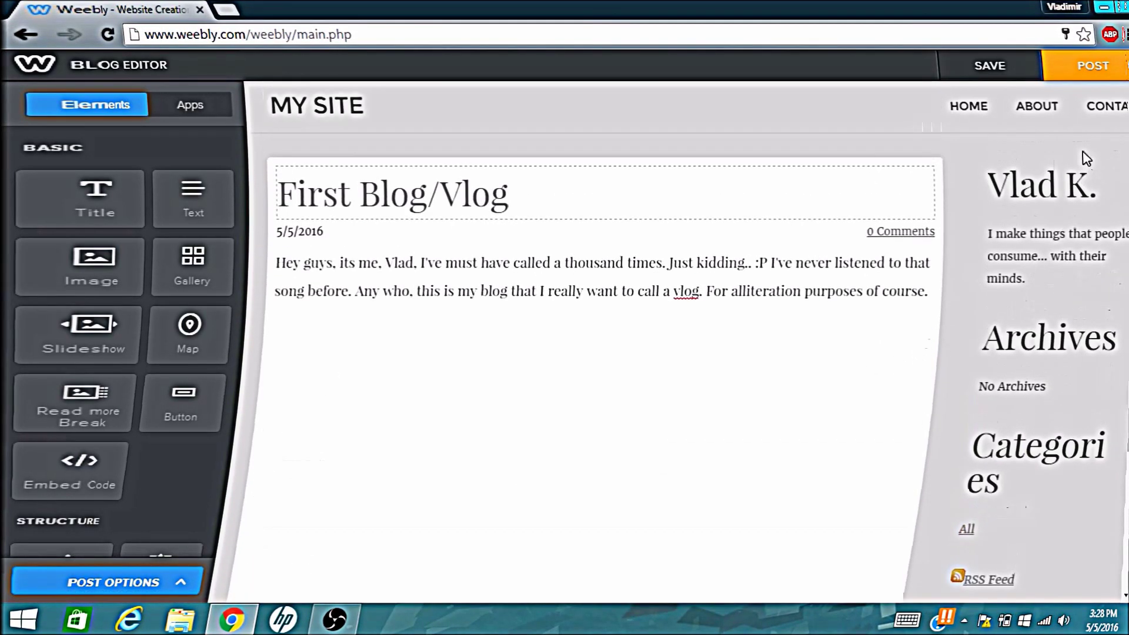
{"action": "left_click", "coordinate": [1093, 67]}
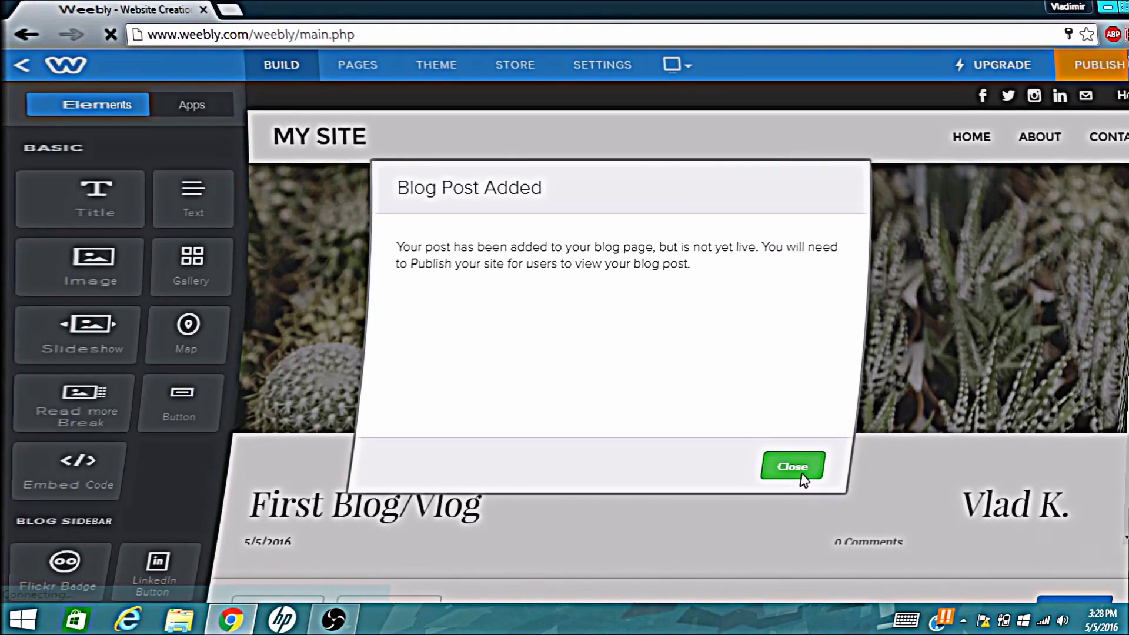
{"action": "left_click", "coordinate": [802, 478]}
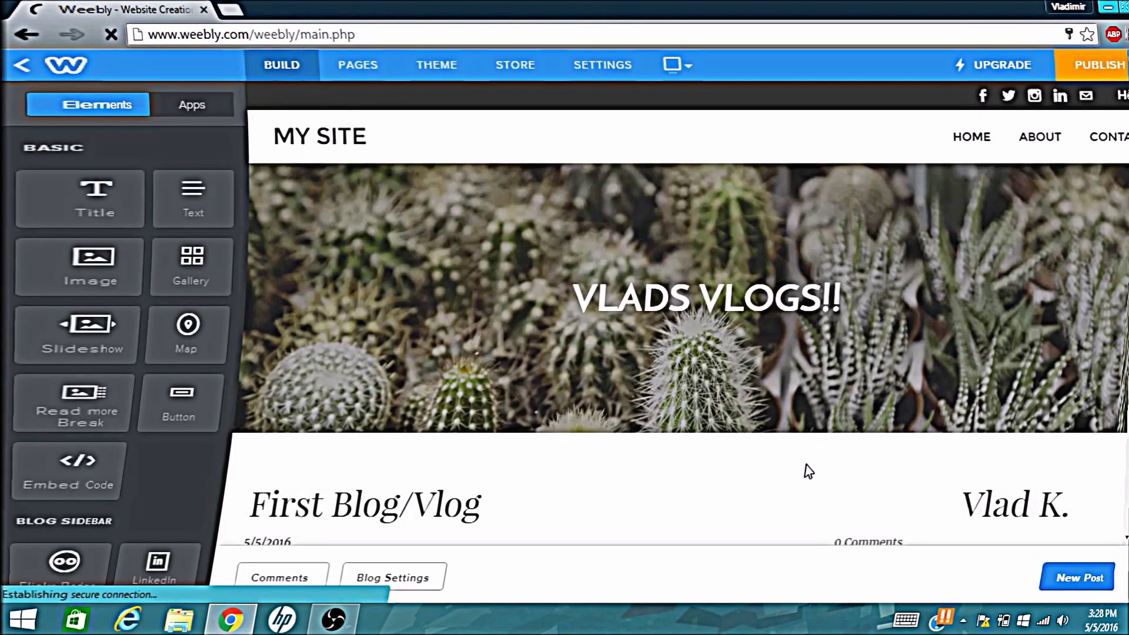
Review the published post on the blog page and open the blog settings
{"action": "scroll", "coordinate": [806, 470], "scroll_direction": "down", "scroll_amount": 4}
{"action": "scroll", "coordinate": [808, 474], "scroll_direction": "down", "scroll_amount": 1}
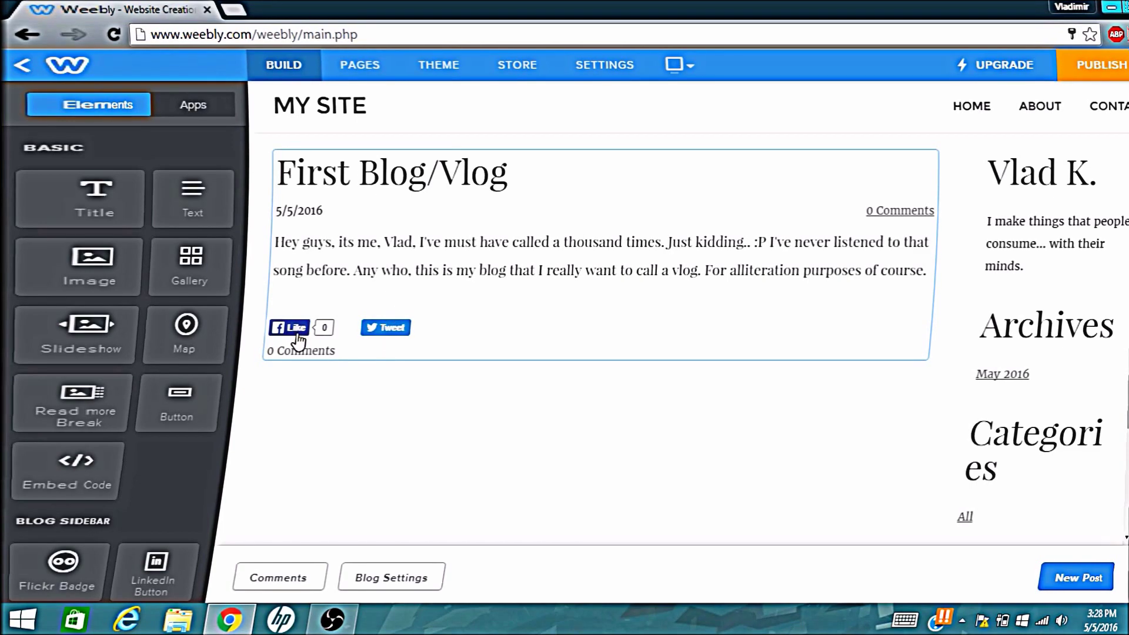
{"action": "scroll", "coordinate": [830, 402], "scroll_direction": "up", "scroll_amount": 1}
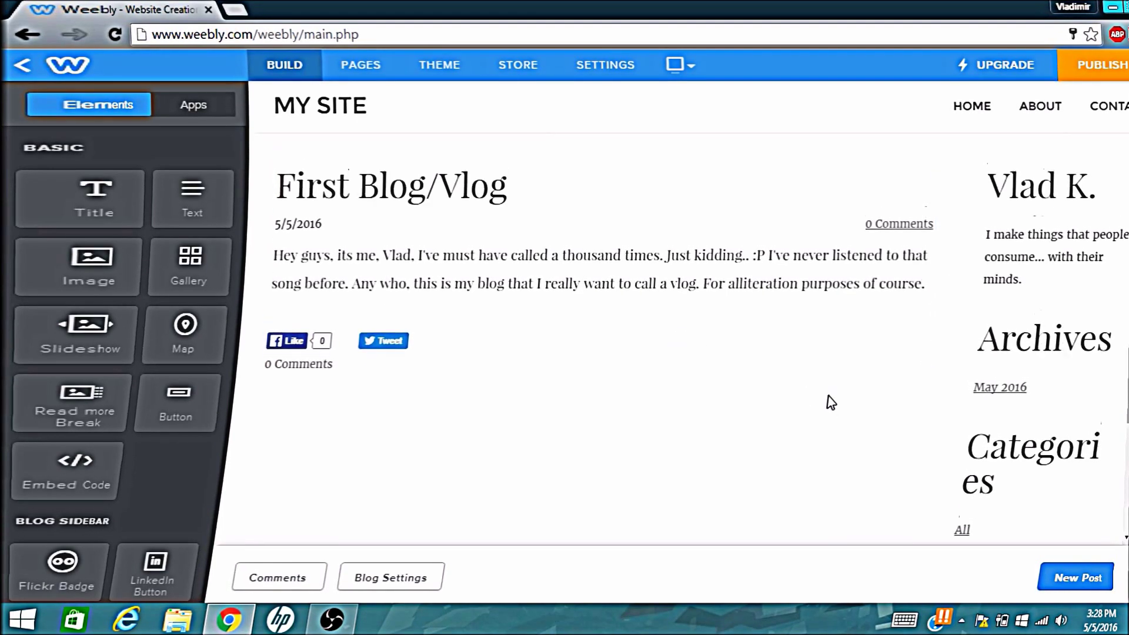
{"action": "scroll", "coordinate": [830, 402], "scroll_direction": "up", "scroll_amount": 3}
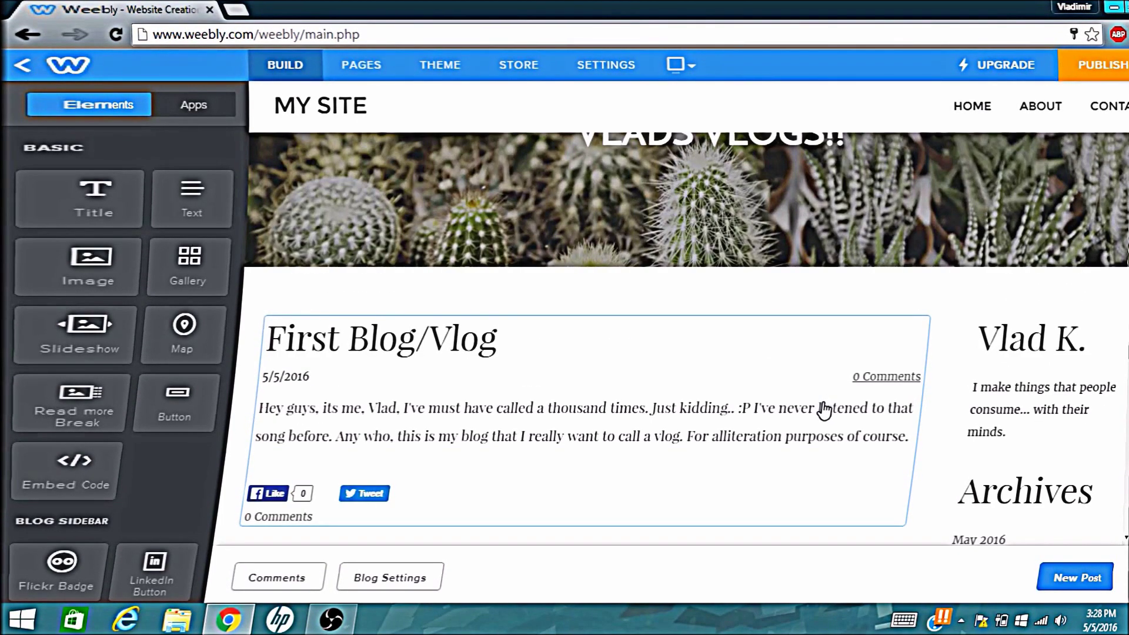
{"action": "scroll", "coordinate": [826, 409], "scroll_direction": "down", "scroll_amount": 2}
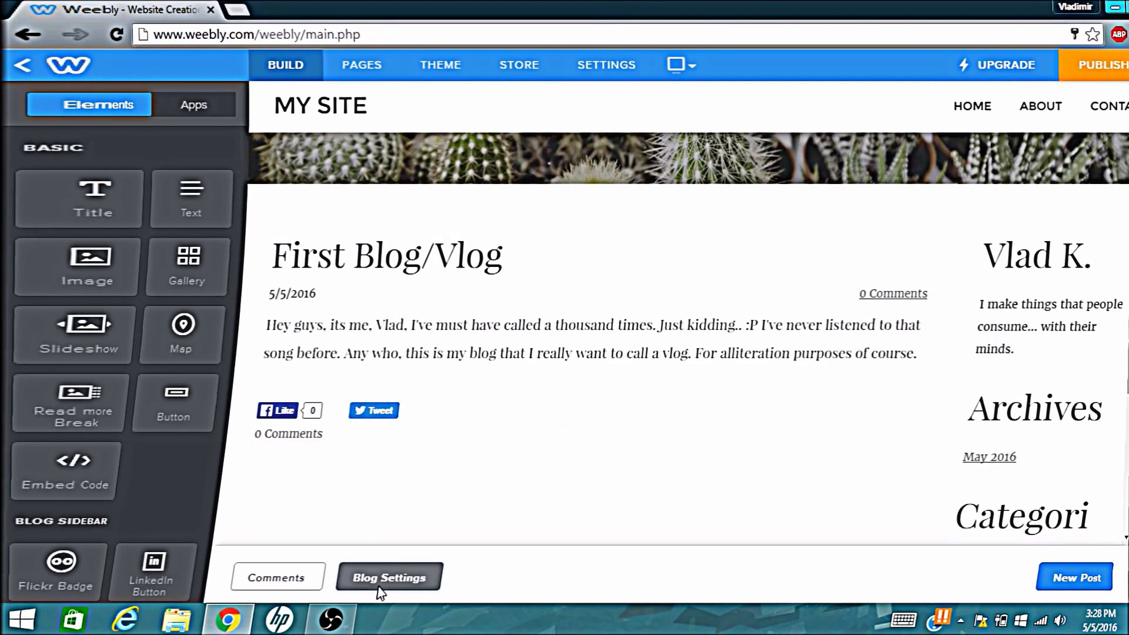
{"action": "left_click", "coordinate": [380, 588]}
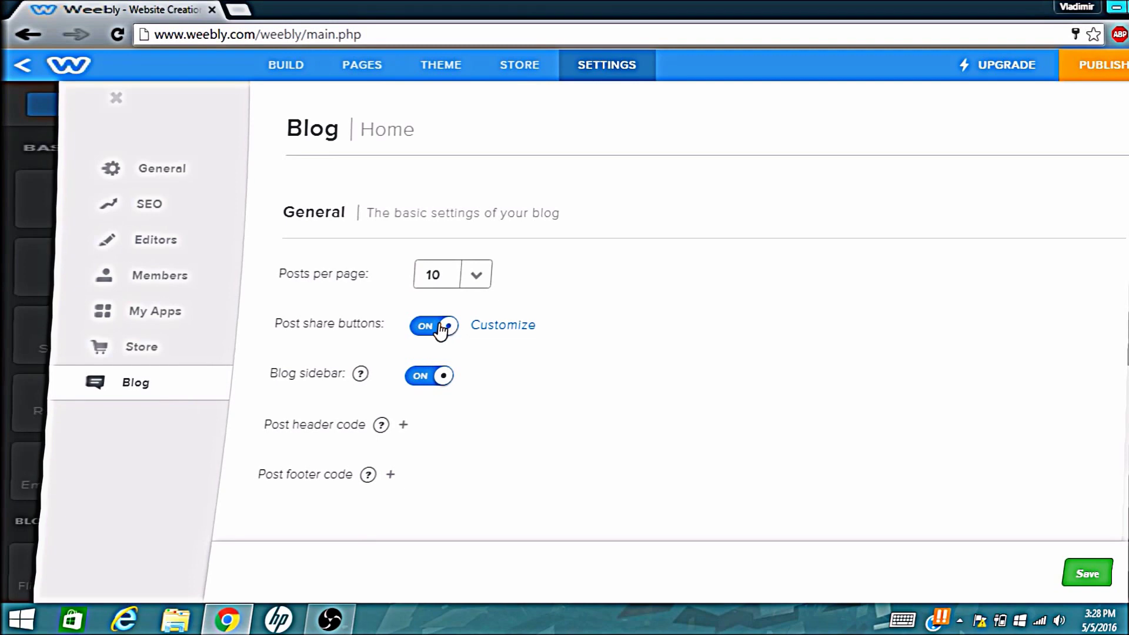
Turn post share buttons off
{"action": "left_click", "coordinate": [1096, 576]}
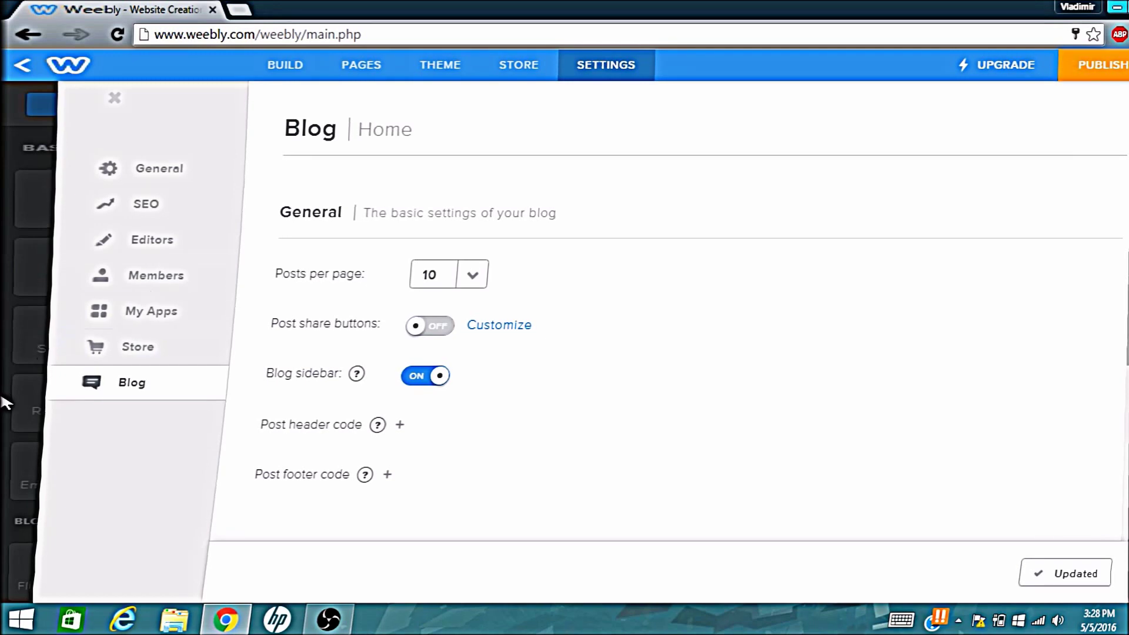
{"action": "scroll", "coordinate": [1021, 328], "scroll_direction": "down", "scroll_amount": 5}
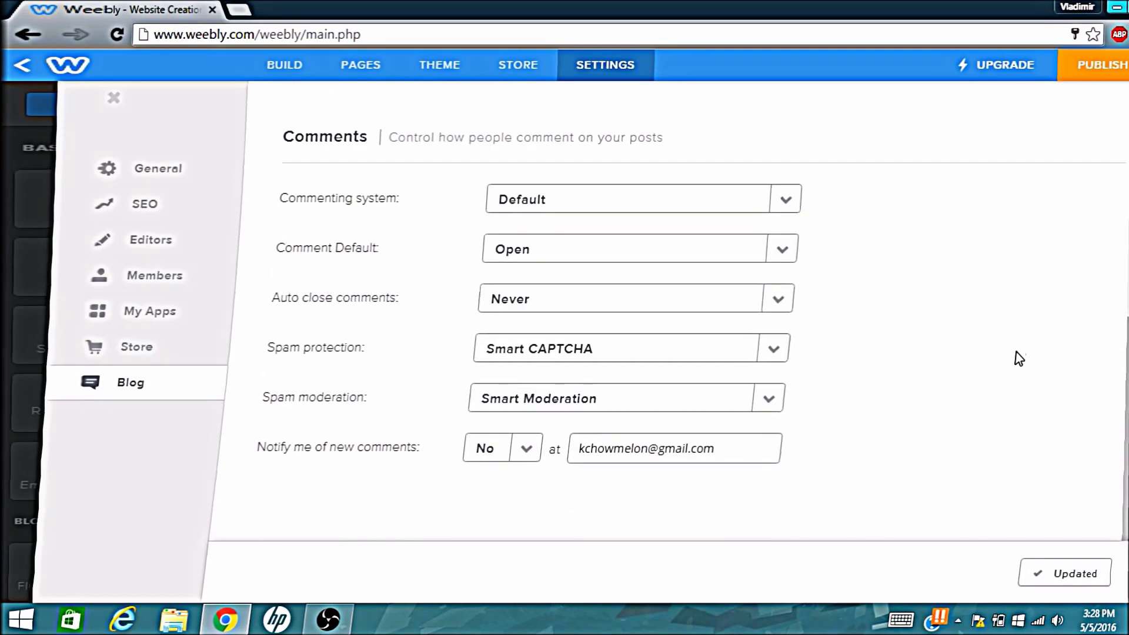
{"action": "scroll", "coordinate": [1019, 360], "scroll_direction": "up", "scroll_amount": 4}
{"action": "scroll", "coordinate": [1017, 361], "scroll_direction": "down", "scroll_amount": 4}
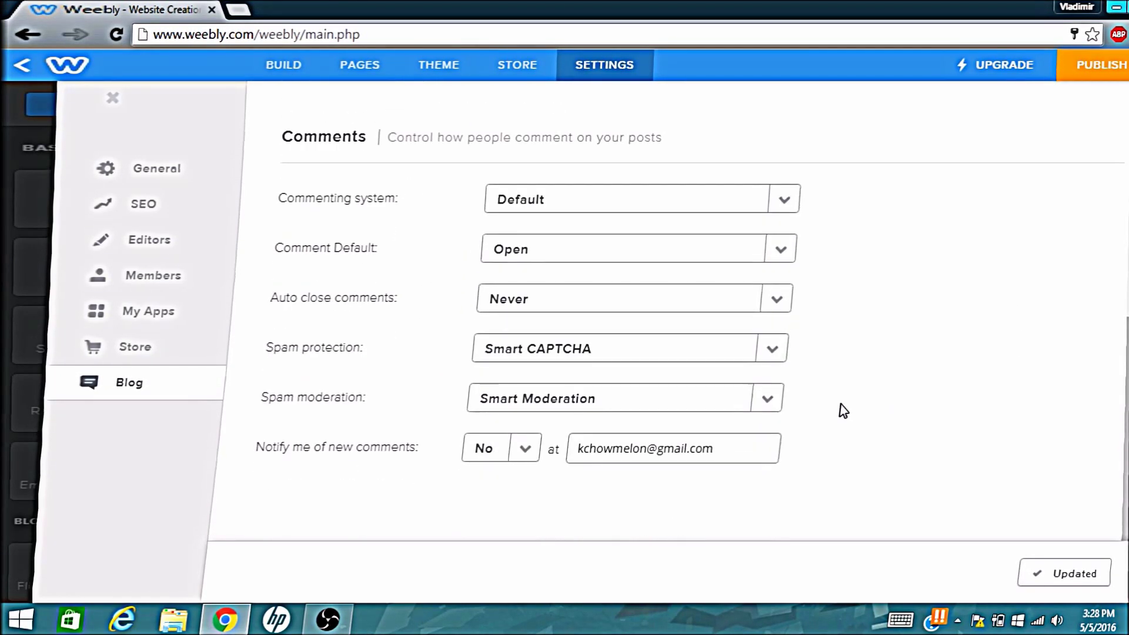
Review comment settings, keep Smart CAPTCHA spam protection, and close blog settings
{"action": "left_click", "coordinate": [752, 456]}
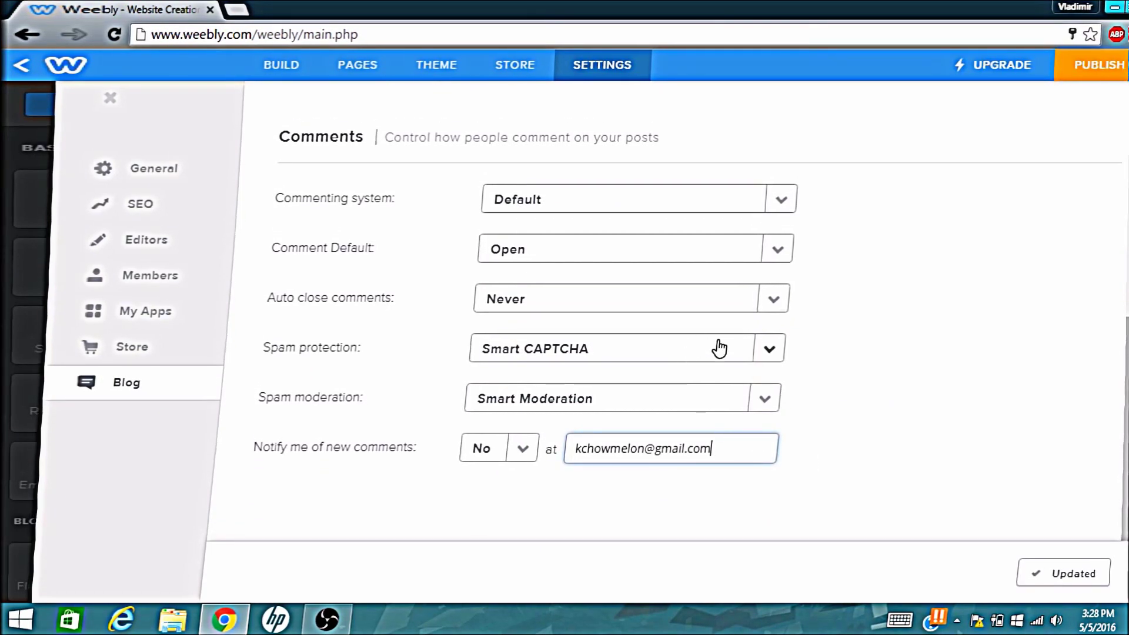
{"action": "left_click", "coordinate": [770, 353]}
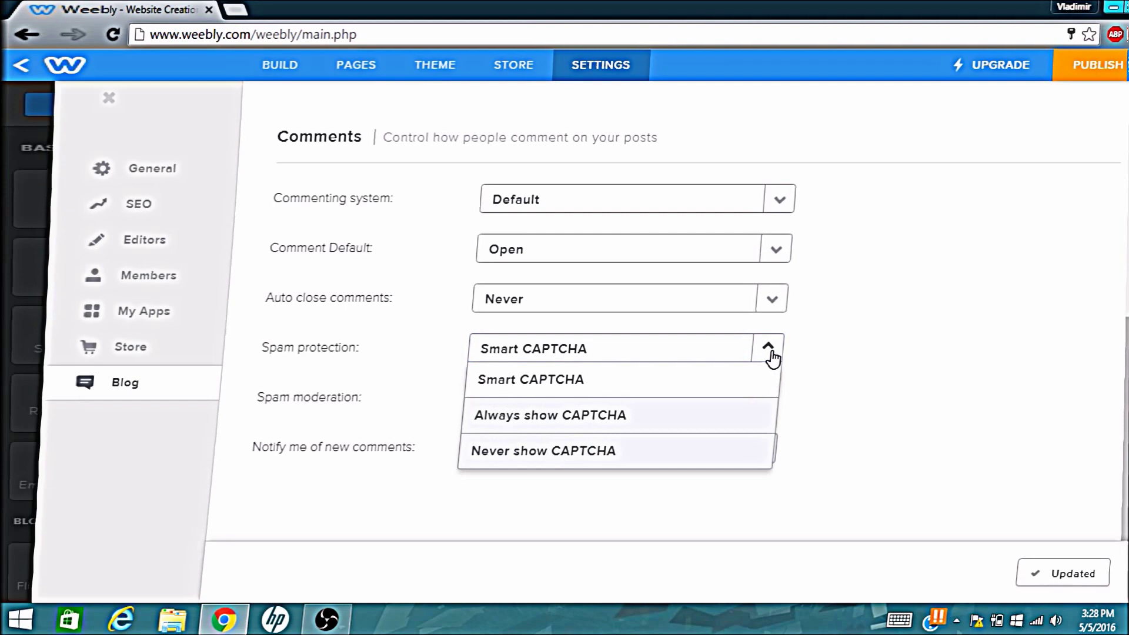
{"action": "left_click", "coordinate": [771, 352]}
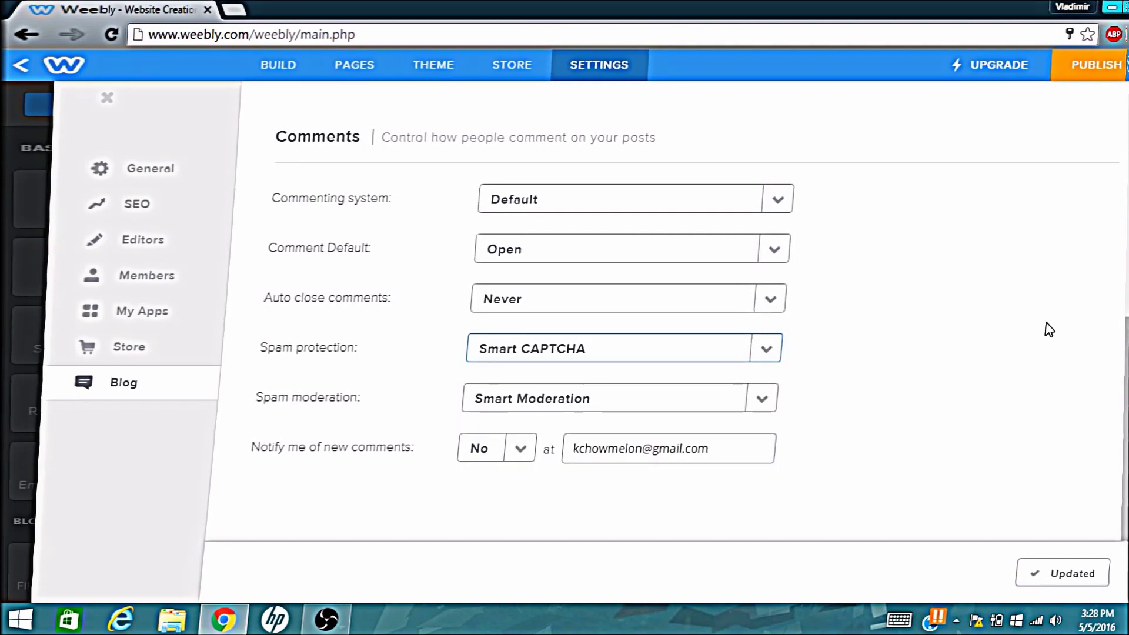
{"action": "scroll", "coordinate": [1050, 330], "scroll_direction": "up", "scroll_amount": 1}
{"action": "scroll", "coordinate": [1079, 280], "scroll_direction": "up", "scroll_amount": 5}
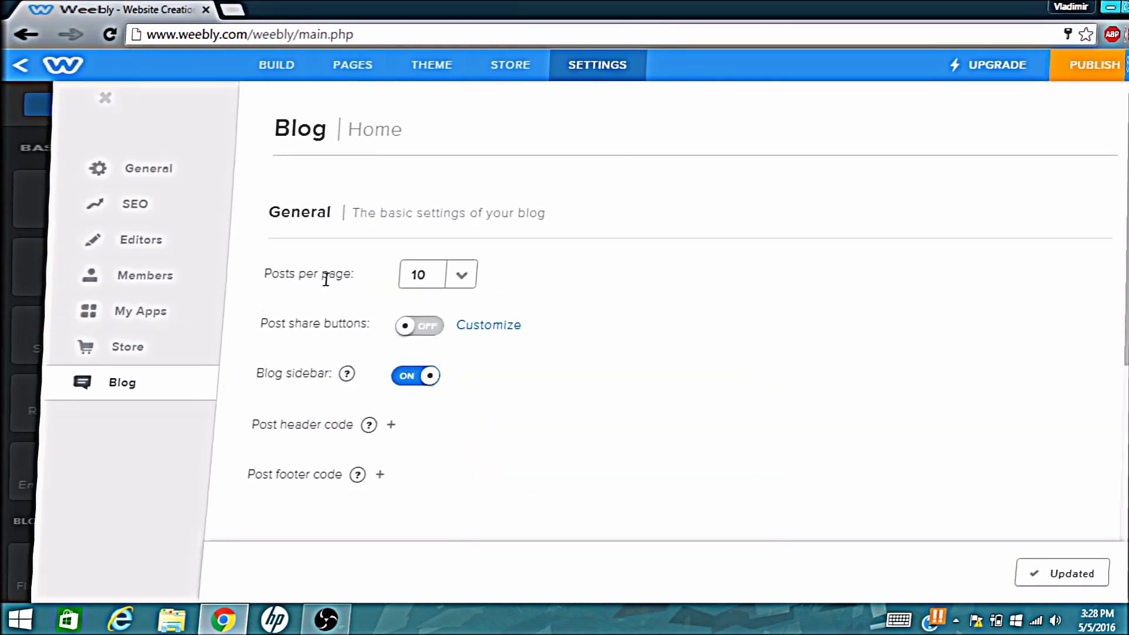
{"action": "left_click", "coordinate": [105, 98]}
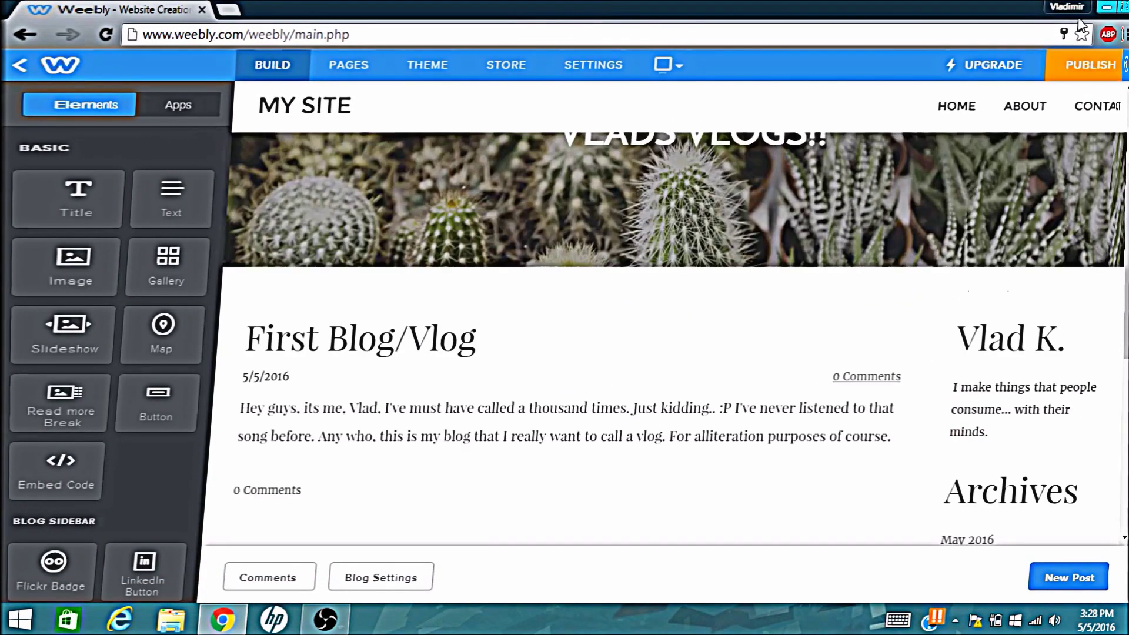
Publish the site to the free vladsvlogs.weebly.com subdomain and dismiss the confirmation
{"action": "left_click", "coordinate": [1098, 80]}
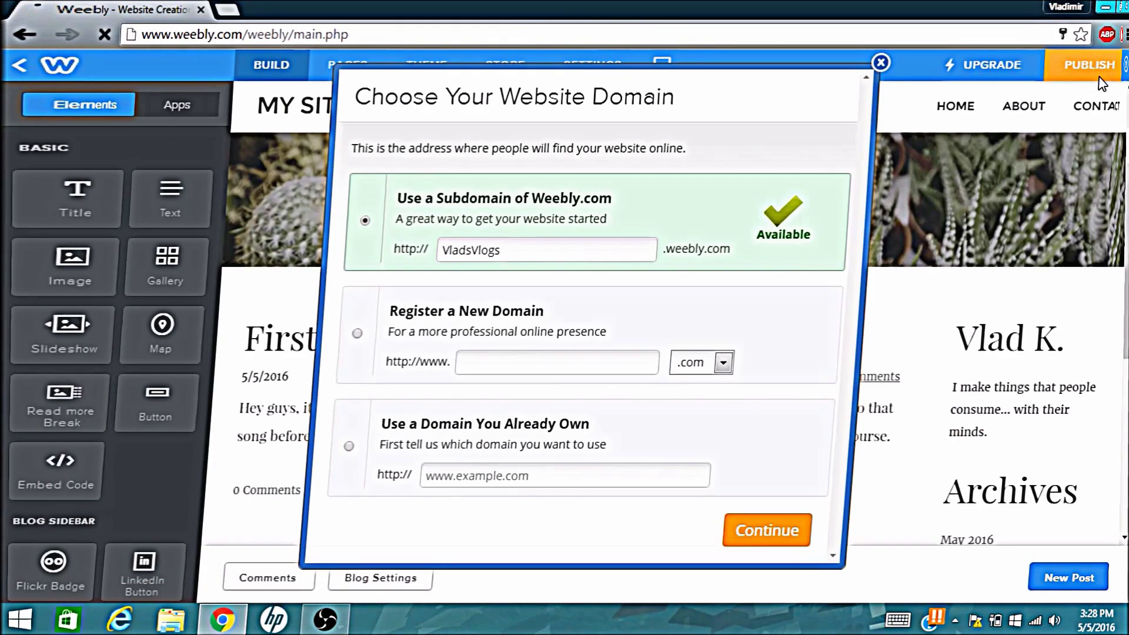
{"action": "left_click", "coordinate": [770, 538]}
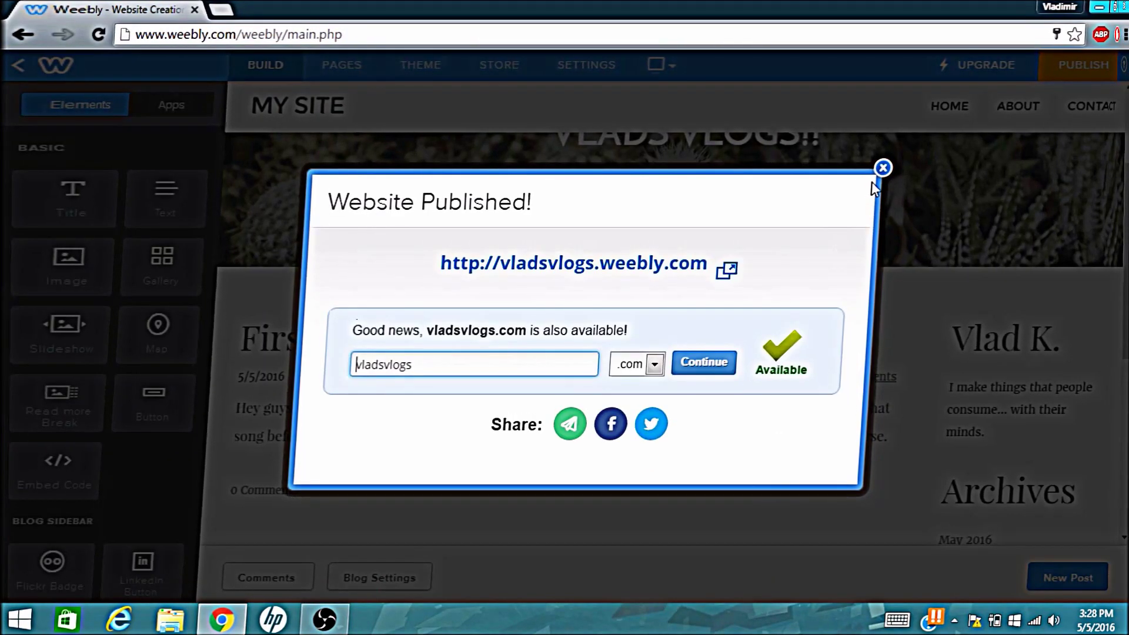
{"action": "left_click", "coordinate": [883, 168]}
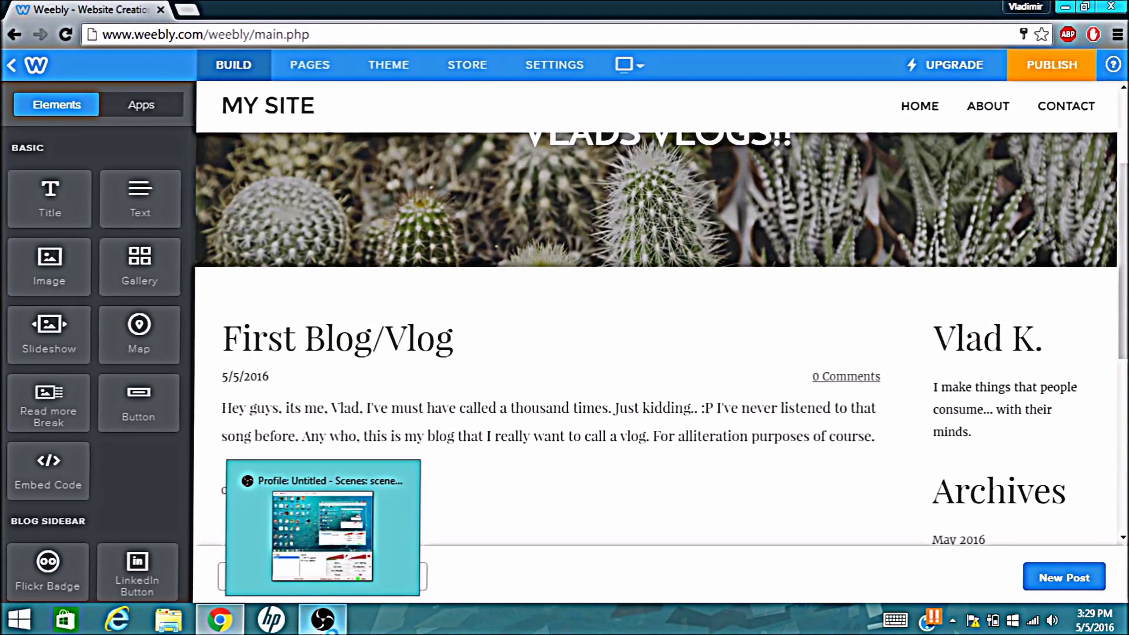
{"action": "left_click", "coordinate": [322, 619]}
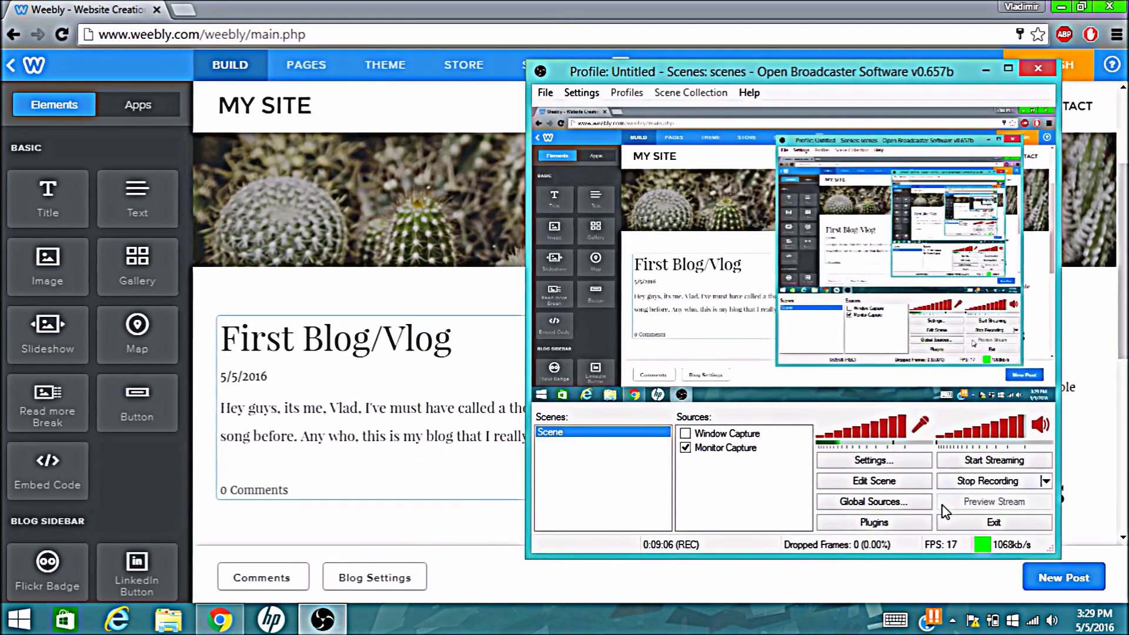